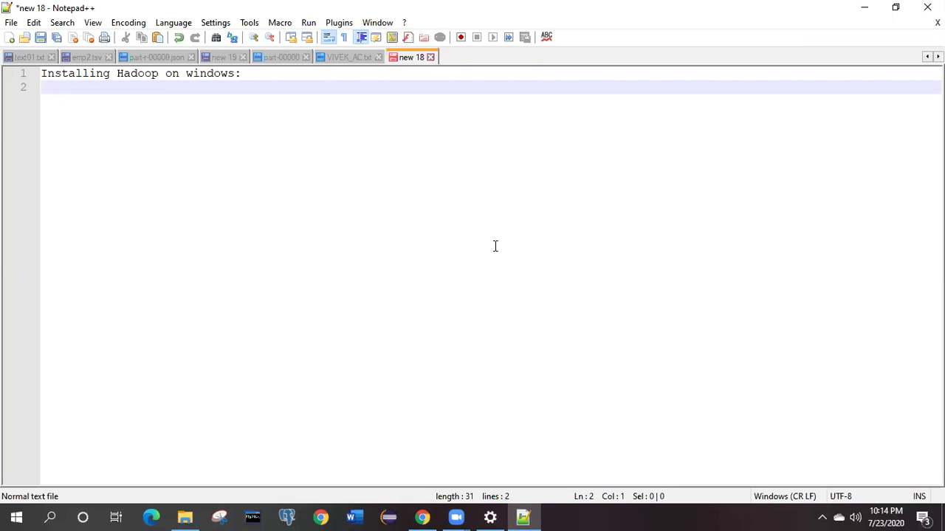
Step: Add a "softwares:" line to the notes with the entry "java -1.8" beneath it
type("softwares")
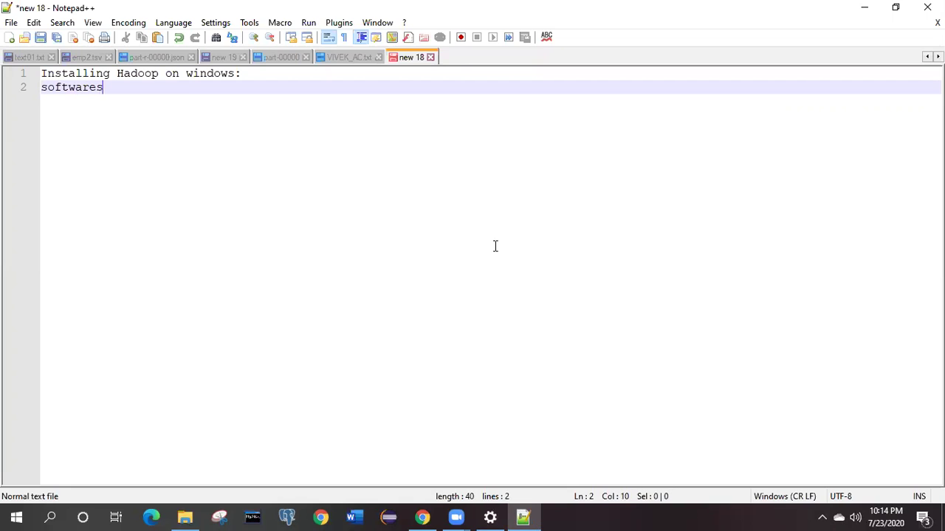
type(":")
key("Return")
type("java -")
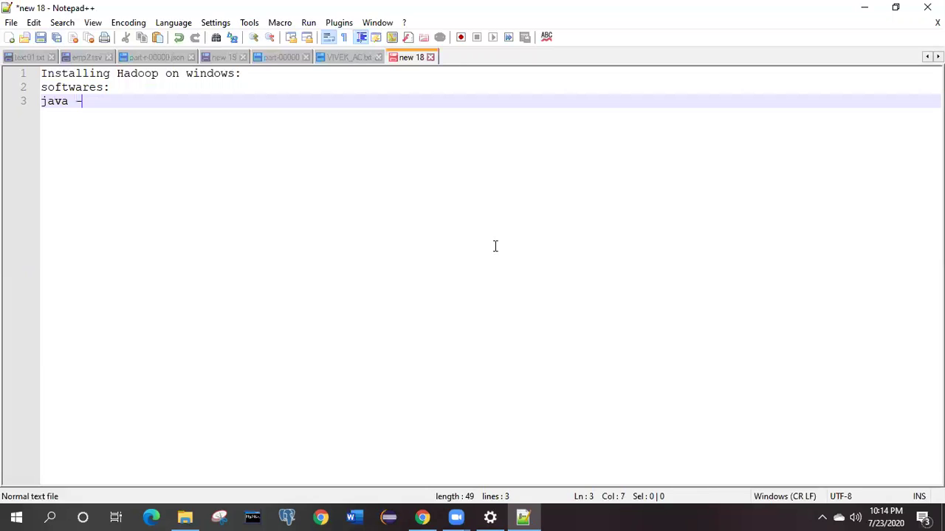
type("1.8")
key("Return")
Step: Add the entry "hadoop - 2.9v" below the Java line in the notes
type("hadoop")
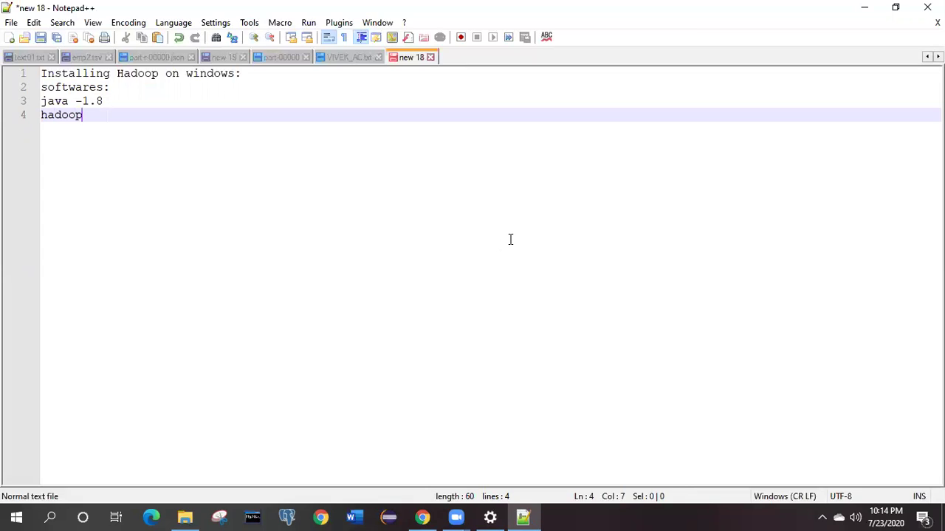
type("-")
key("Left")
key("Right")
key("Right")
type("2.9v")
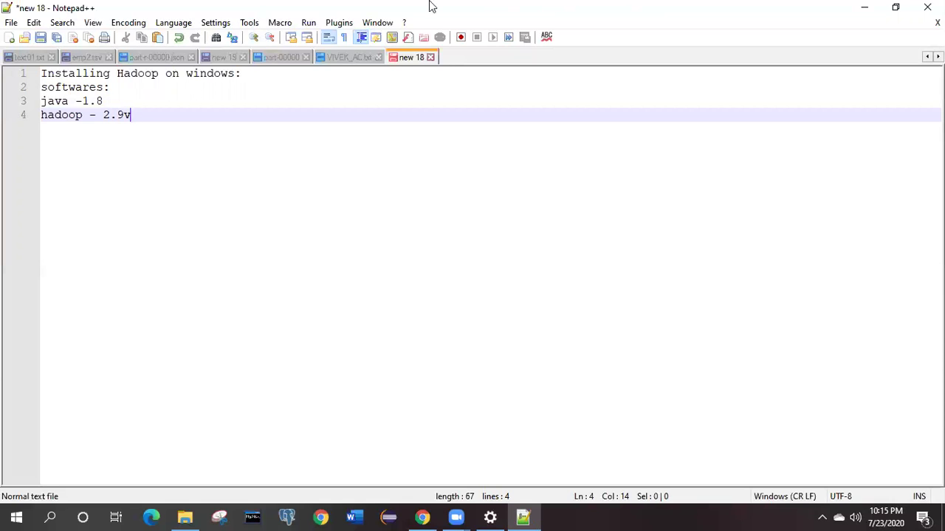
Step: Switch to Chrome and enter "java download" as the query in the new tab without submitting it
left_click(422, 517)
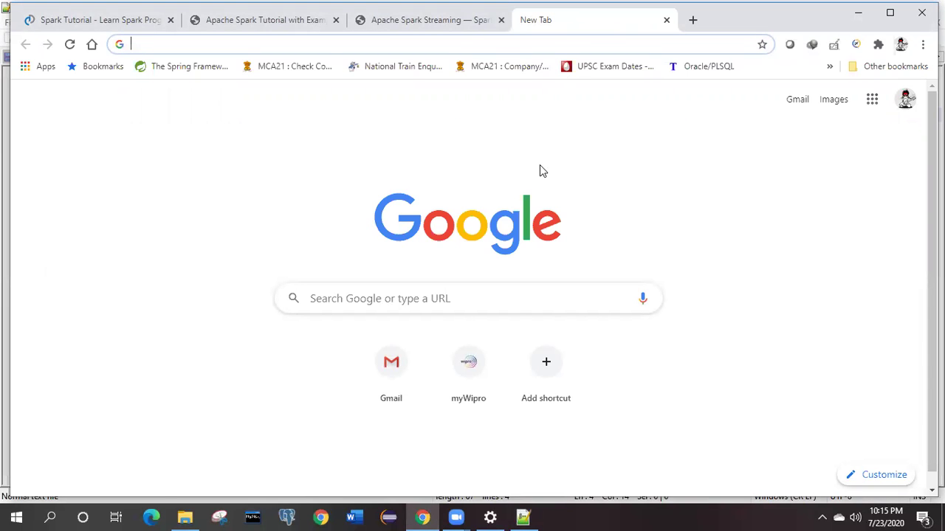
type("java ")
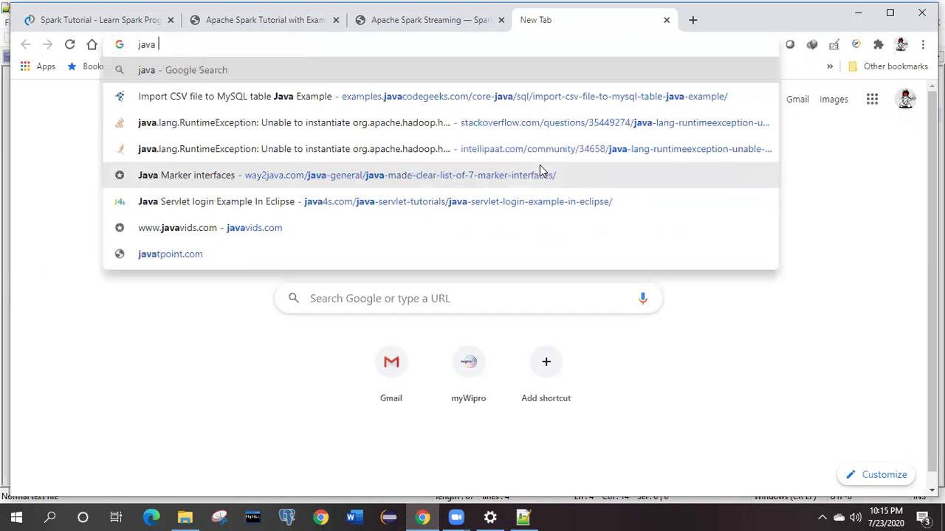
type("download")
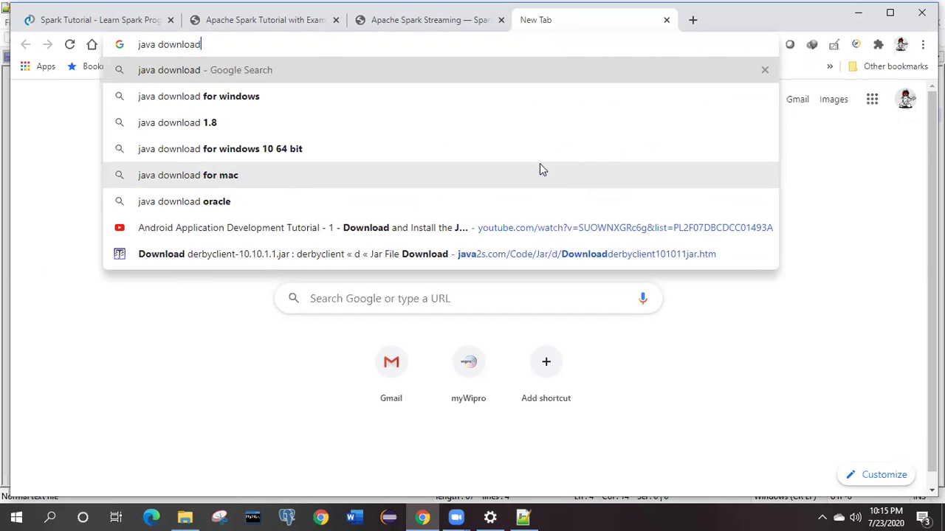
Step: Open a maximized Command Prompt, run "java -version" and highlight the reported version line
left_click(17, 516)
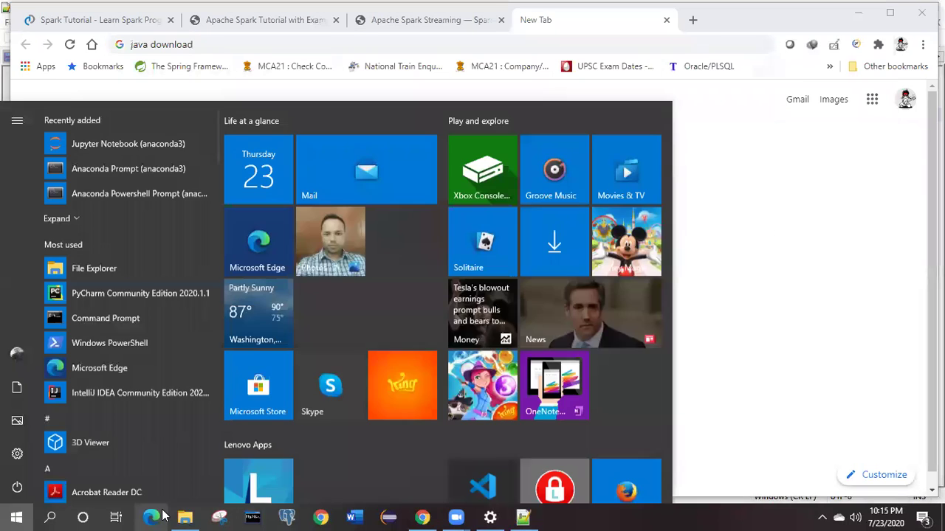
type("cm")
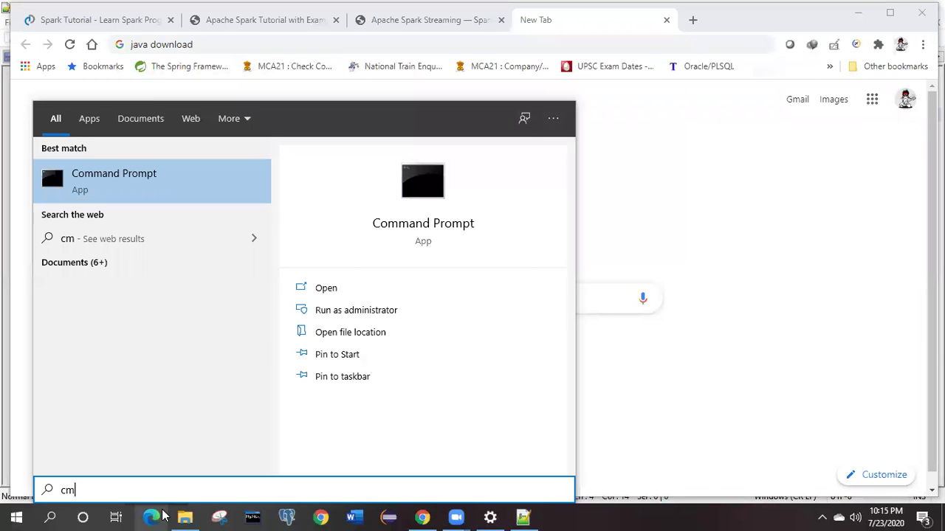
key("Escape")
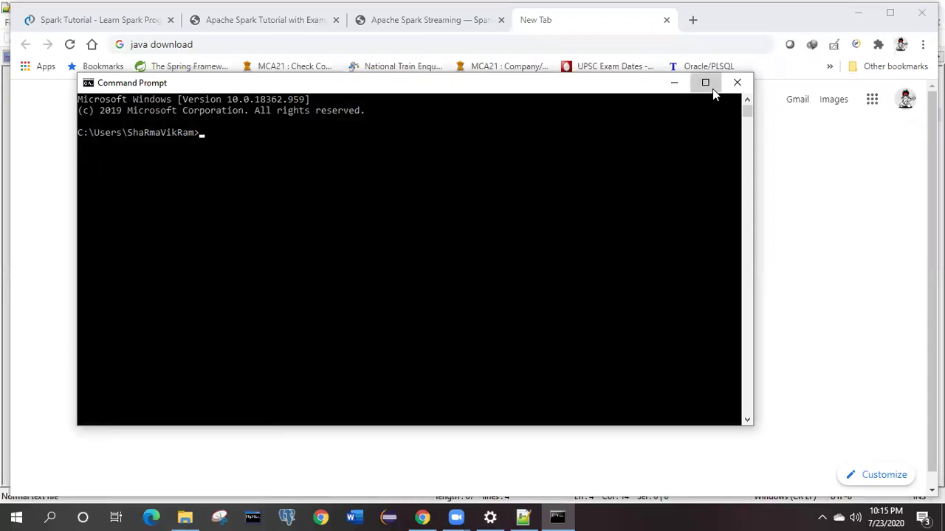
left_click(713, 89)
type("java -version")
key("Return")
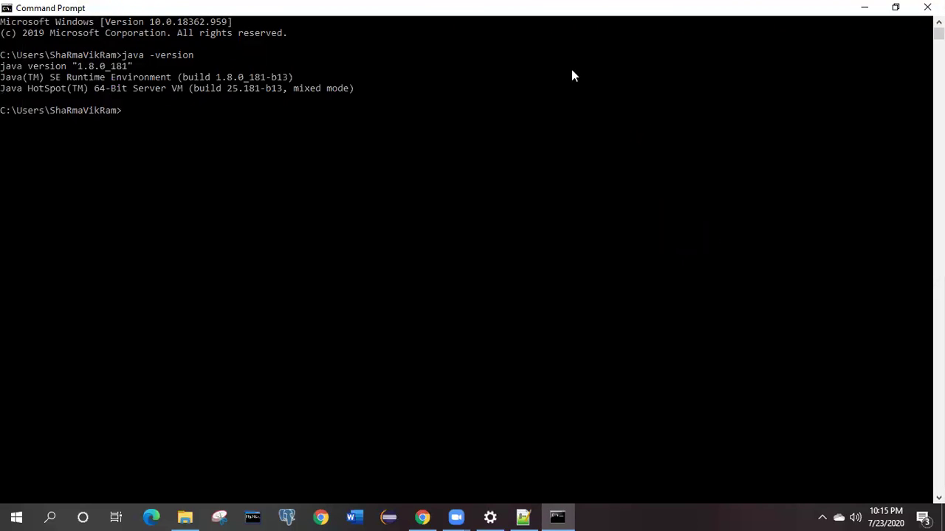
left_click_drag(2, 68, 140, 69)
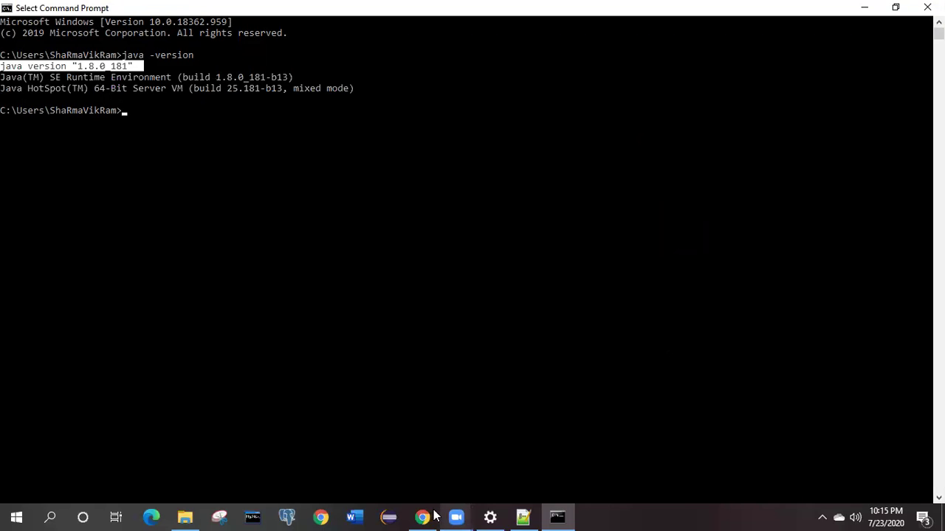
Step: Return to Chrome, run the pending Java search and refine it to "java 8 download"
mouse_move(433, 516)
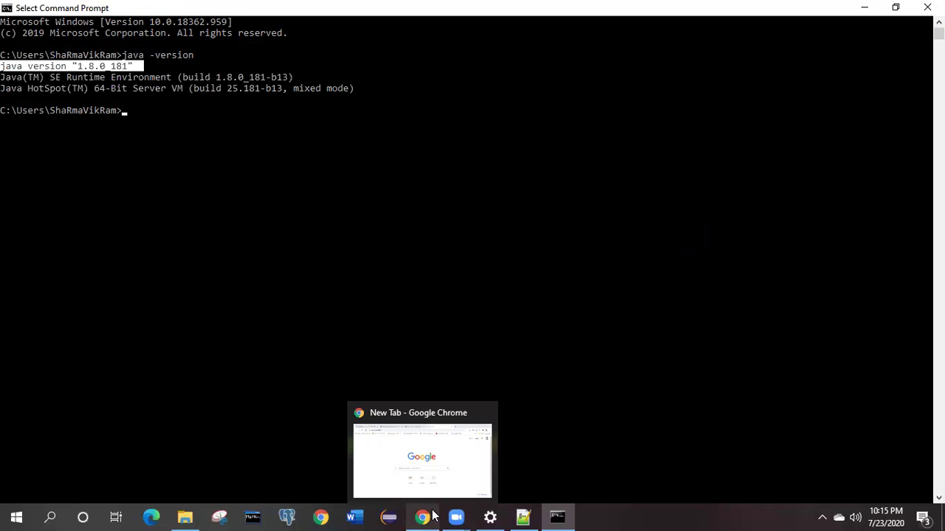
left_click(433, 517)
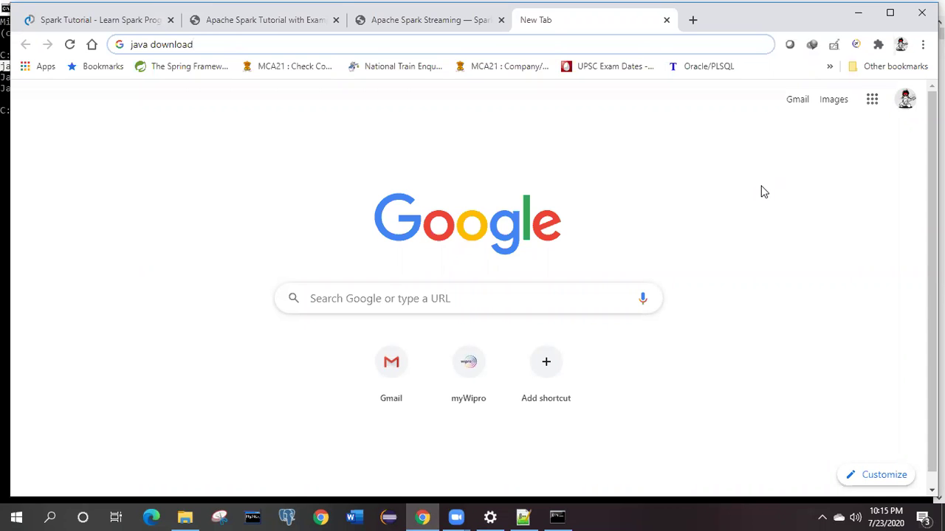
key("Return")
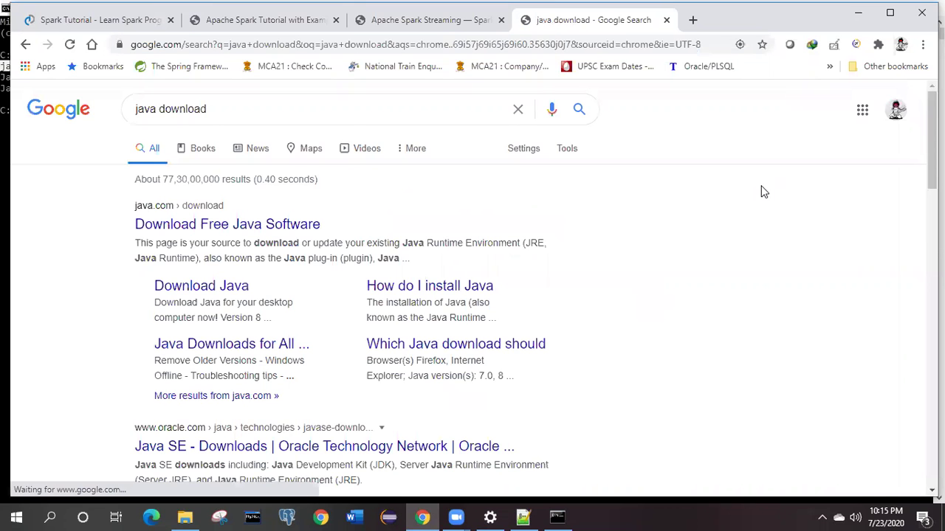
left_click(160, 110)
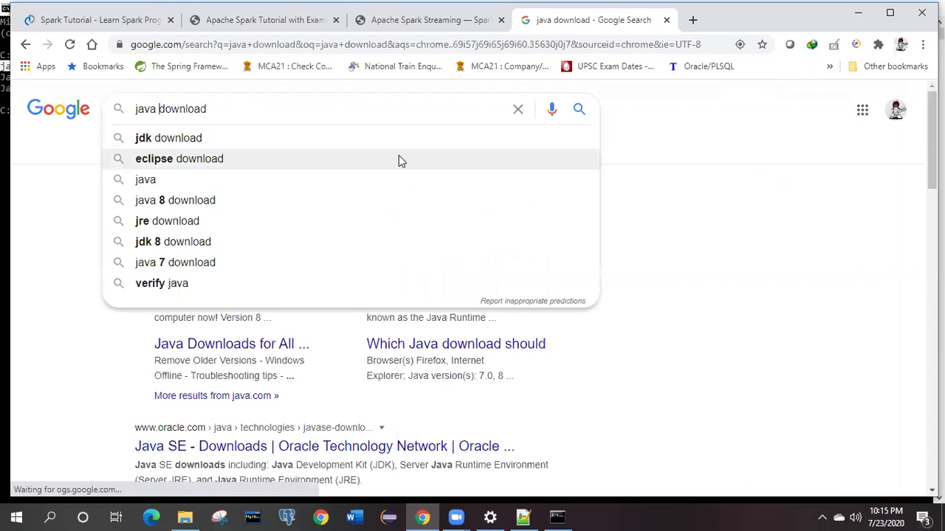
left_click(270, 202)
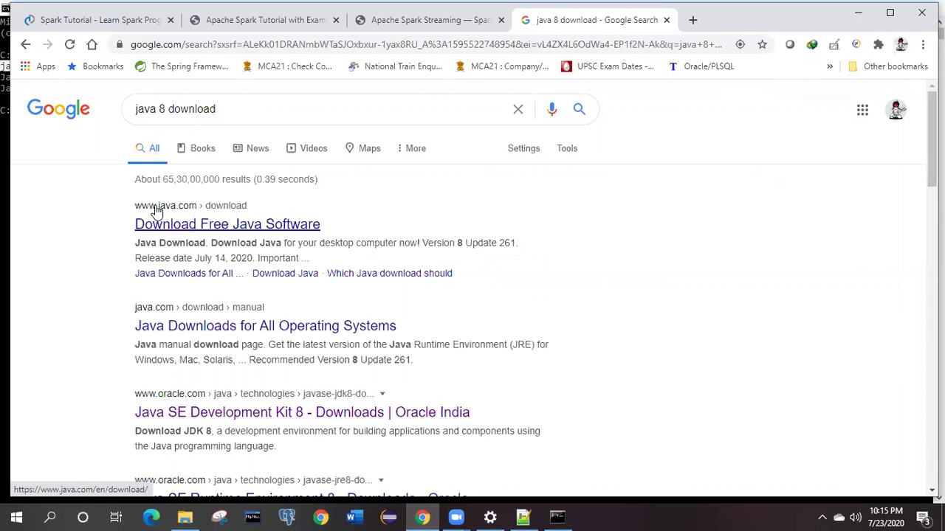
Step: Open the java.com download result and Oracle's Java SE Development Kit 8 result in new tabs, closing the java.com page after viewing it
left_click(219, 231)
left_click(219, 229, "ctrl")
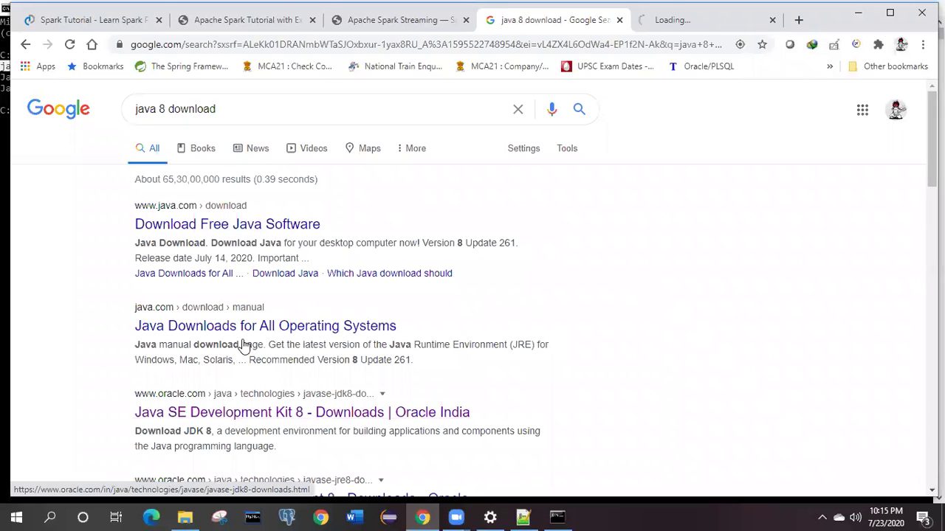
left_click(244, 413, "ctrl")
left_click(582, 22)
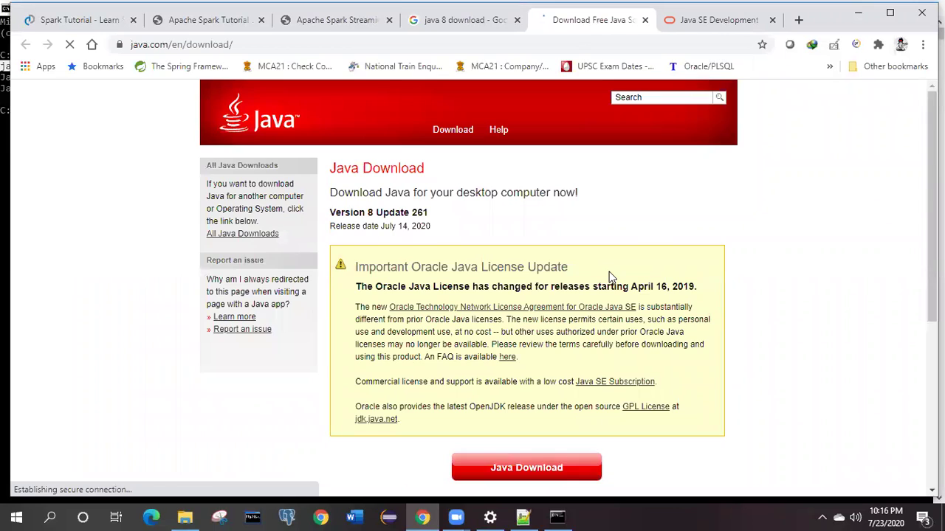
scroll(609, 276, "down", 5)
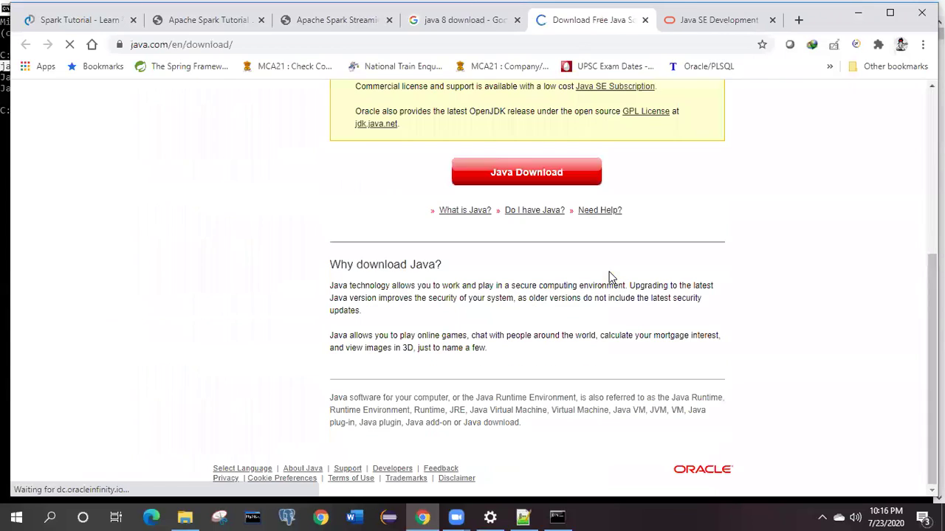
left_click(645, 20)
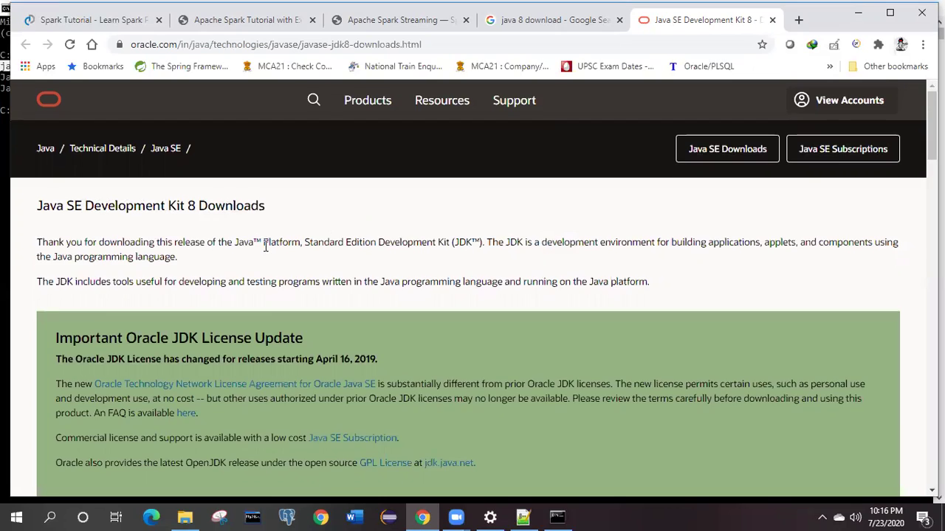
Step: Examine the Windows x86 and x64 installers for JDK 8u261 and check the installed Java's bitness in Command Prompt
scroll(266, 253, "down", 6)
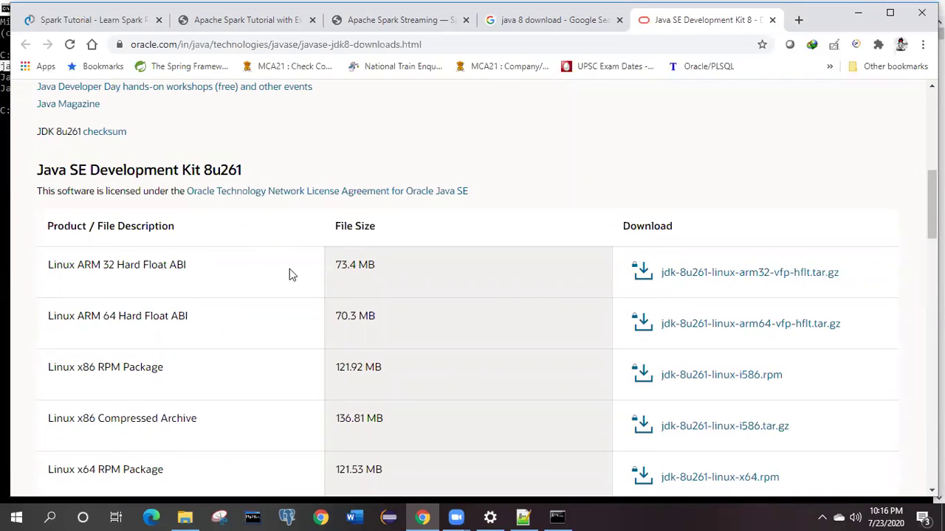
scroll(289, 271, "down", 3)
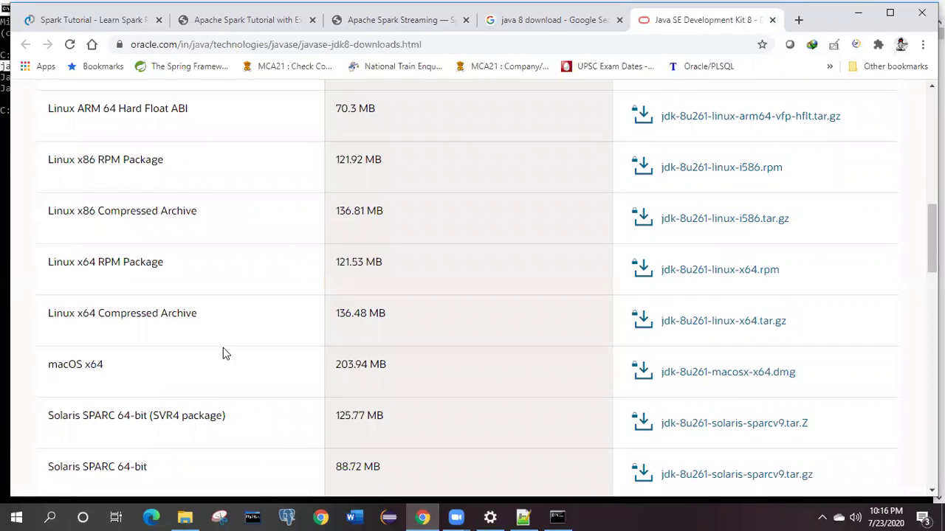
scroll(369, 313, "down", 3)
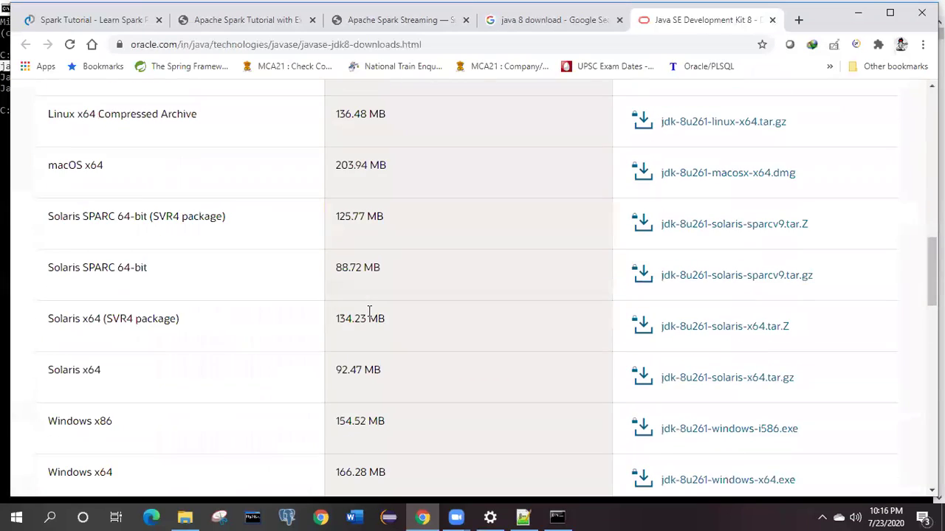
scroll(369, 310, "down", 2)
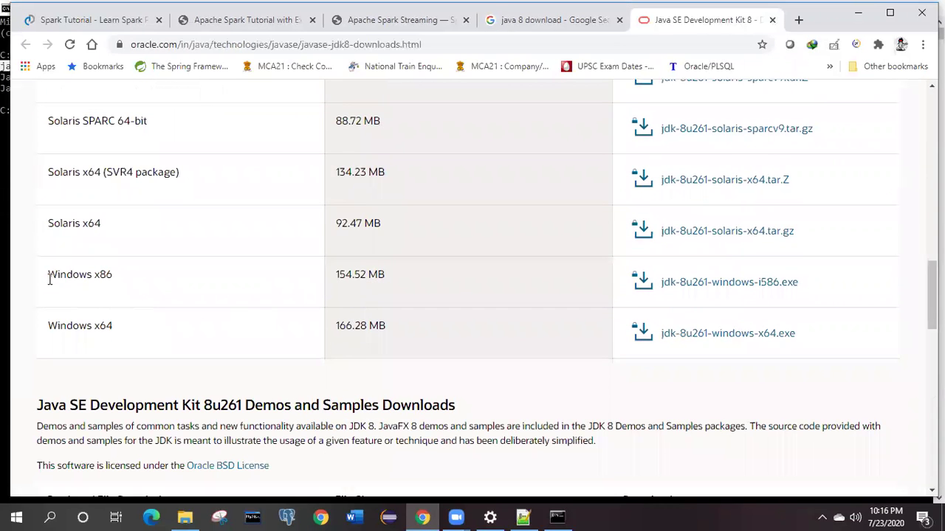
left_click_drag(49, 277, 132, 333)
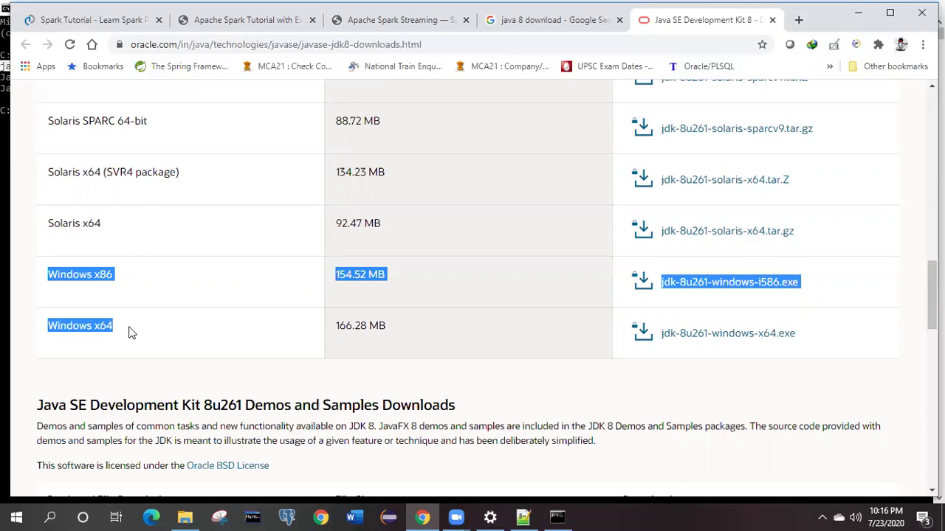
left_click(569, 371)
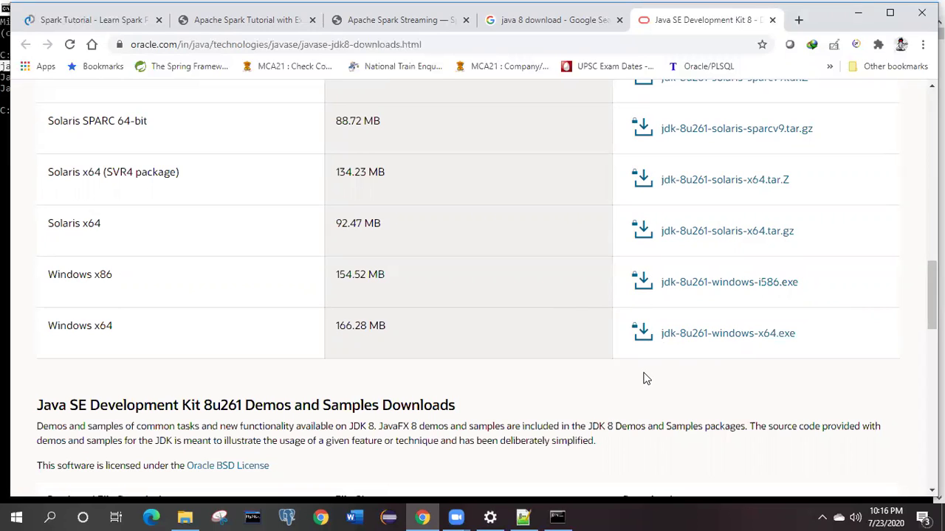
left_click(559, 516)
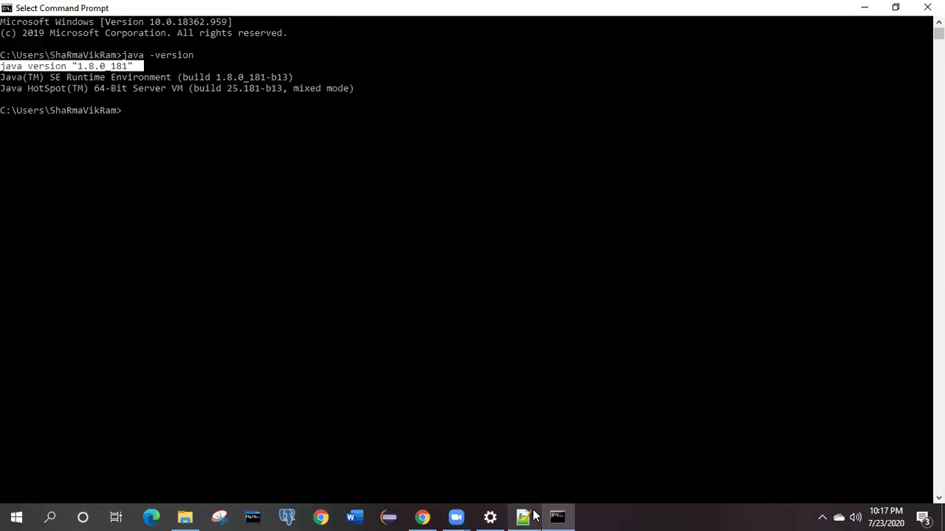
left_click_drag(90, 85, 161, 93)
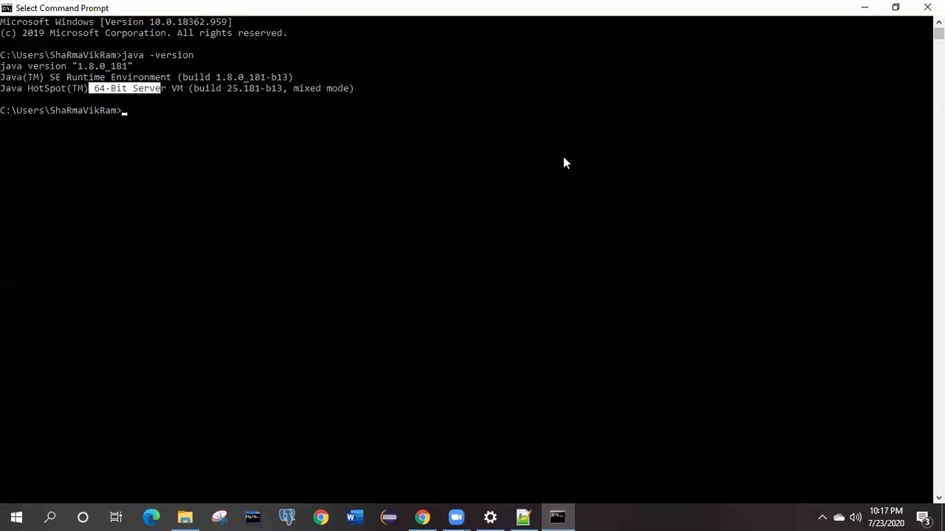
Step: Back in Chrome, close Oracle's JDK 8 page and search Google for "hadoop download"
left_click(425, 517)
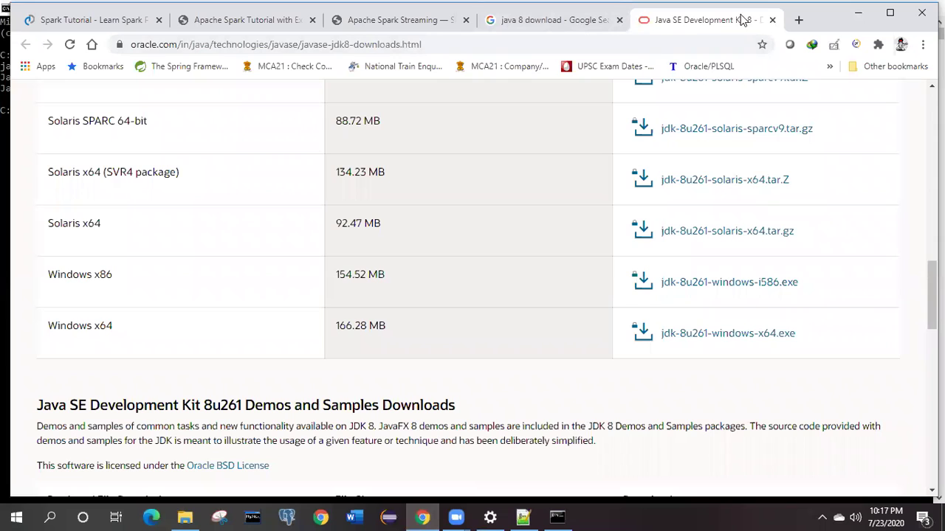
left_click(772, 20)
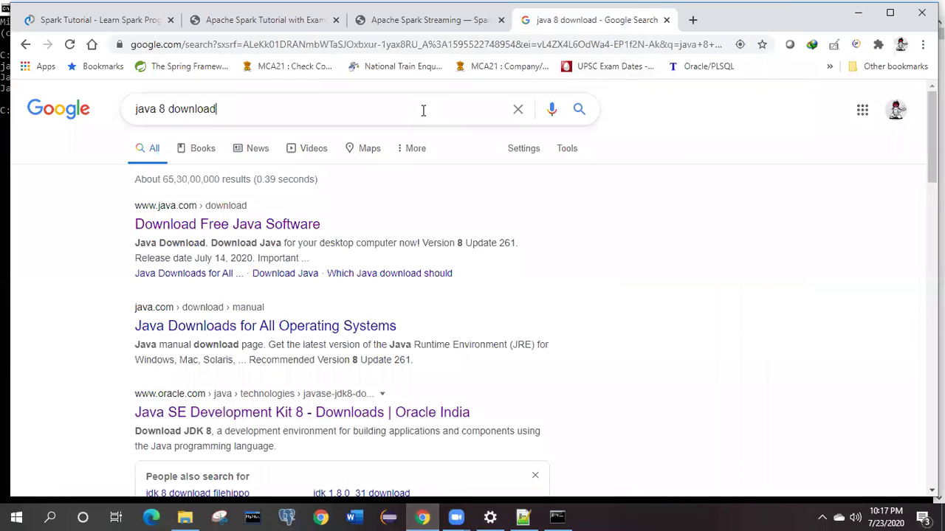
left_click_drag(422, 110, 122, 109)
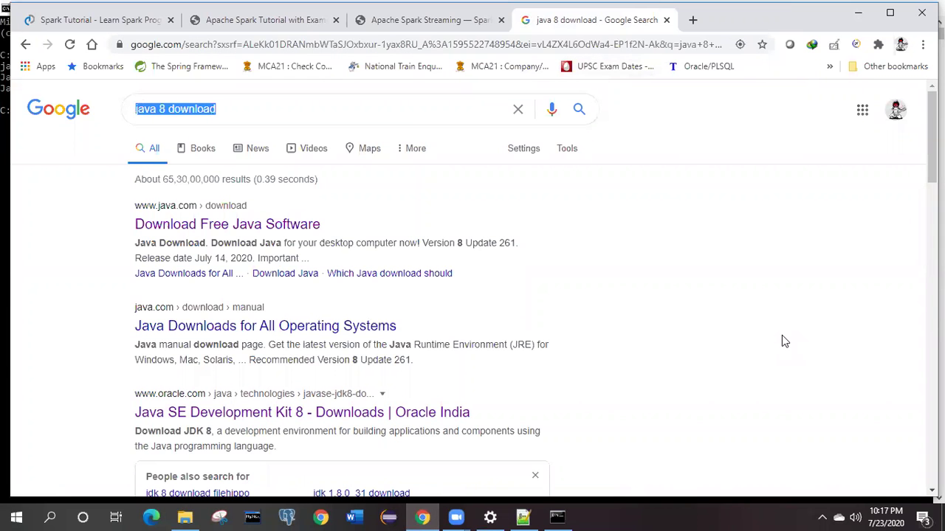
type("hadoop")
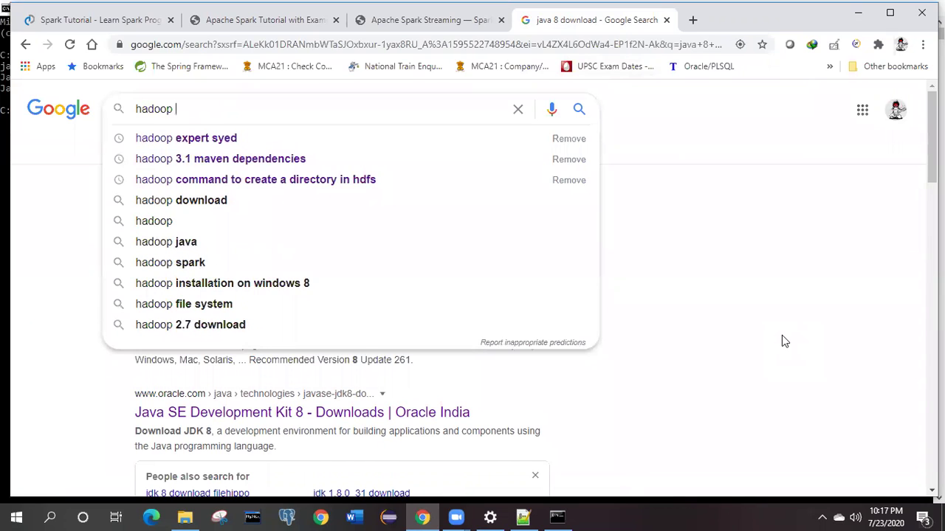
key("Down")
key("Down")
key("Down")
key("Down")
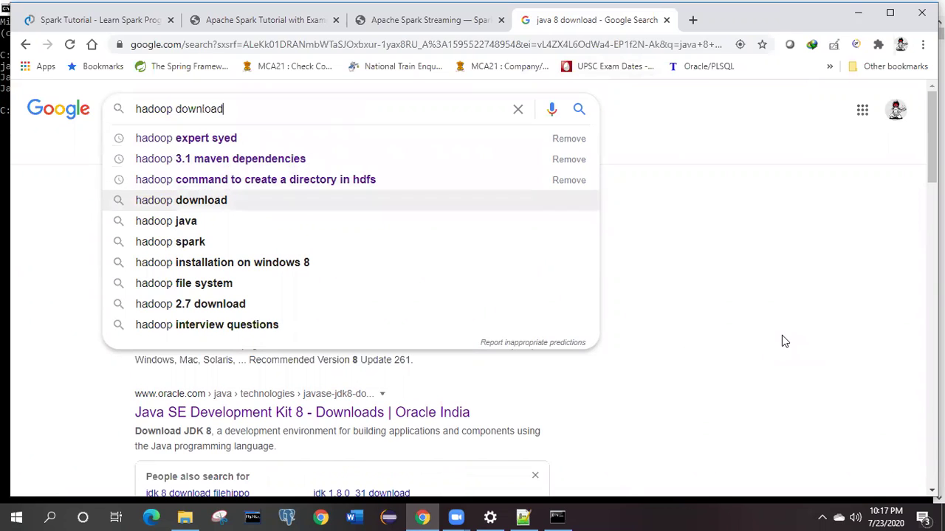
key("Return")
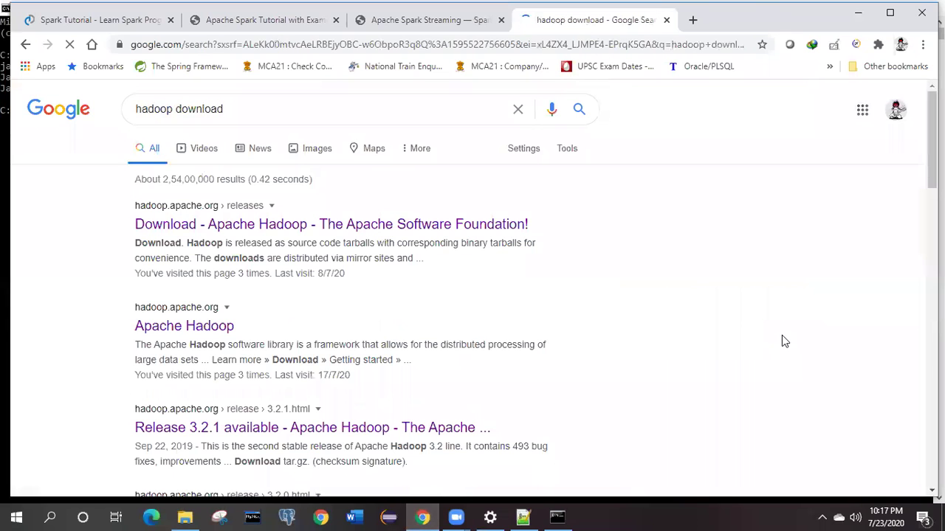
Step: Open the Apache Hadoop download page and follow its mirror site link to the suggested downloads.apache.org/hadoop/common index
left_click(357, 226)
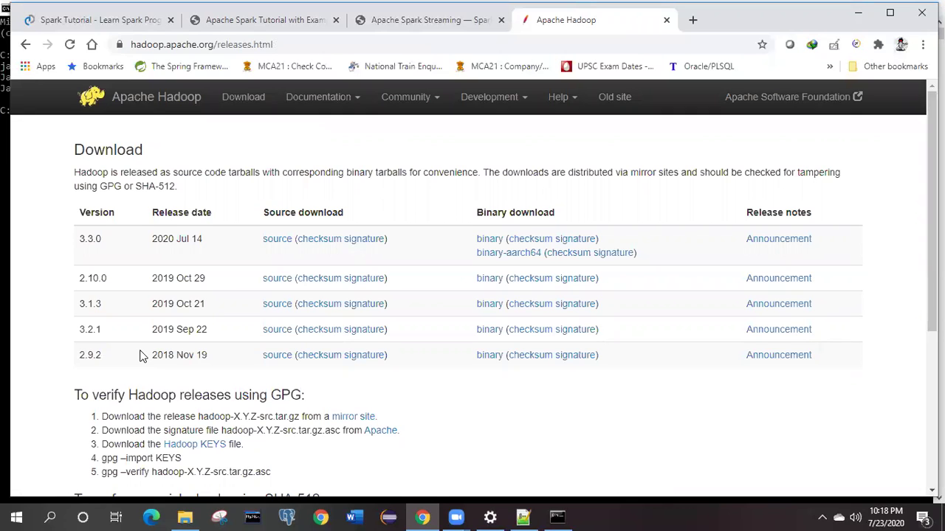
scroll(143, 356, "down", 2)
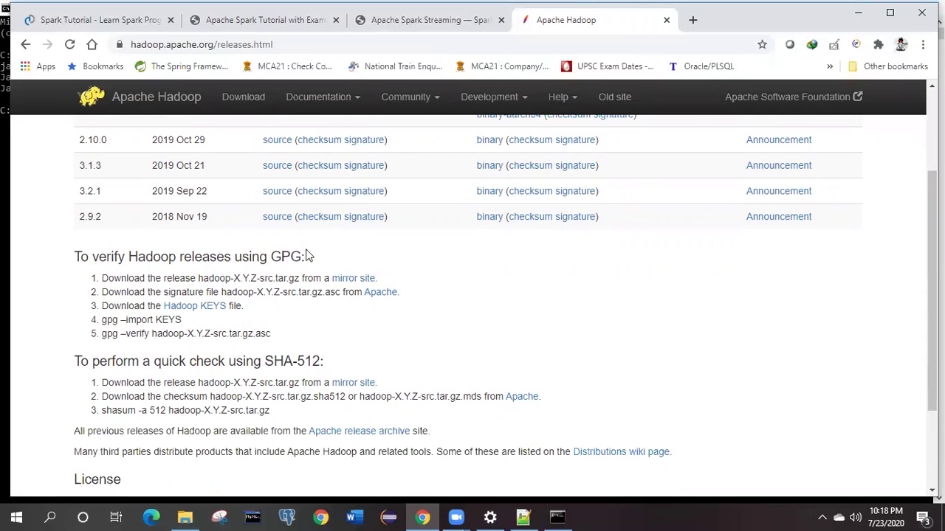
scroll(509, 314, "down", 3)
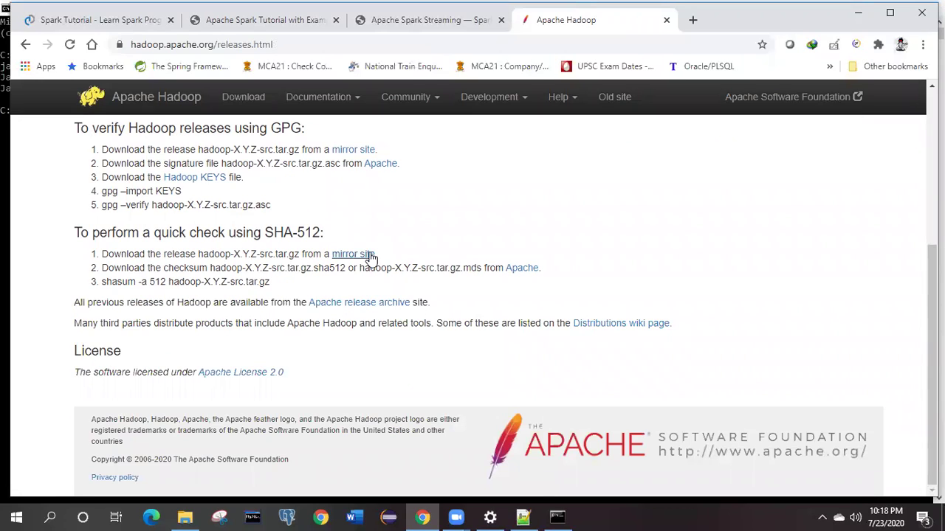
left_click(346, 258)
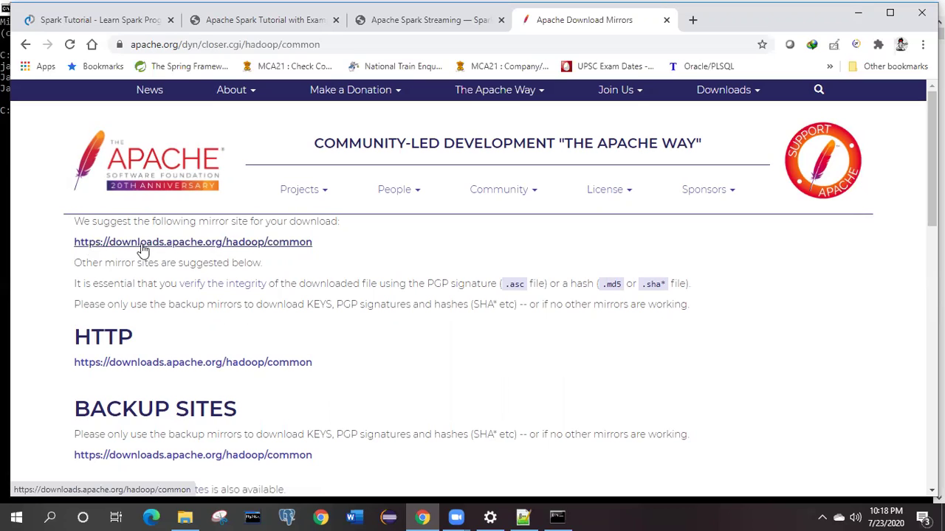
left_click(213, 245)
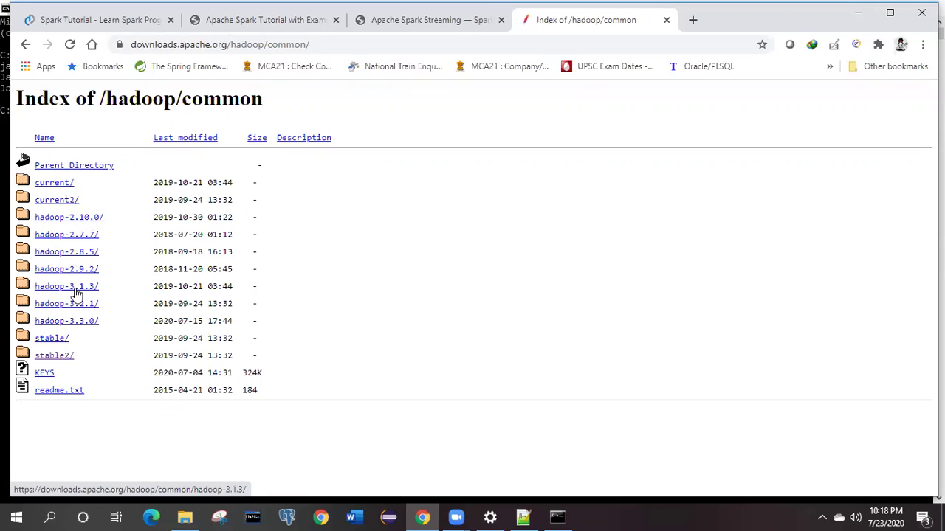
Step: Check the local Hadoop archive's version in File Explorer, then return to Chrome and open the hadoop-2.9.2 directory
left_click(185, 517)
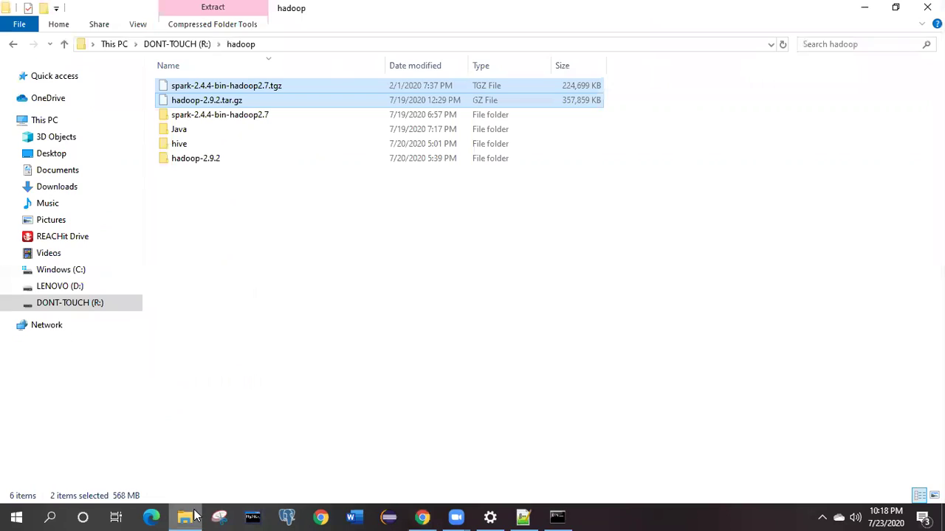
left_click(229, 105)
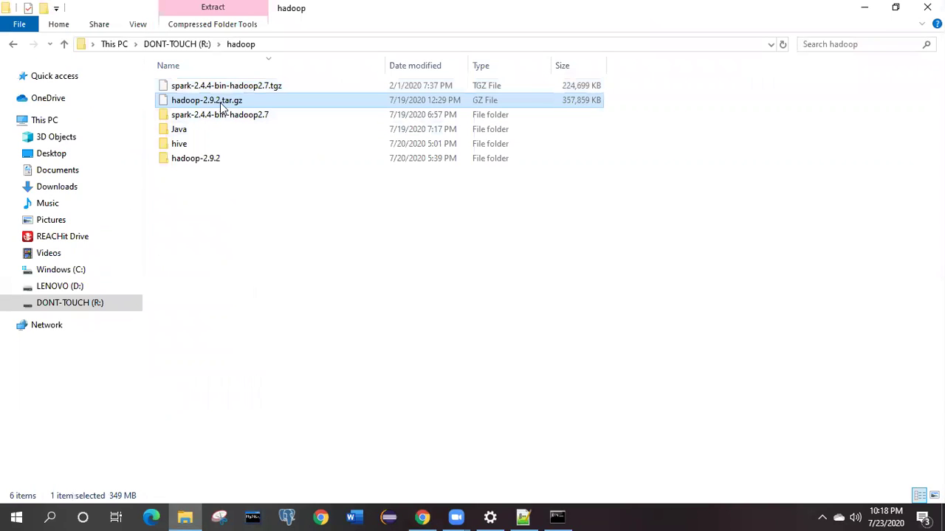
left_click(424, 517)
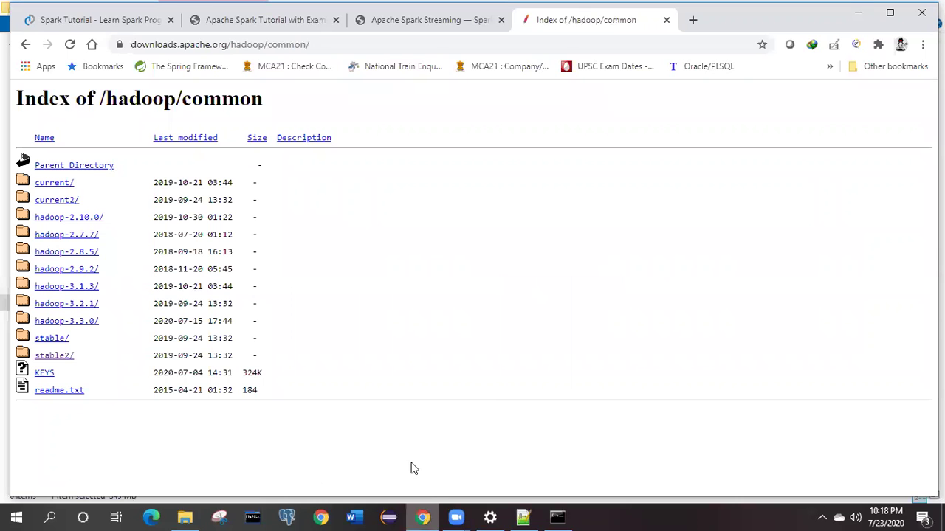
left_click(77, 270)
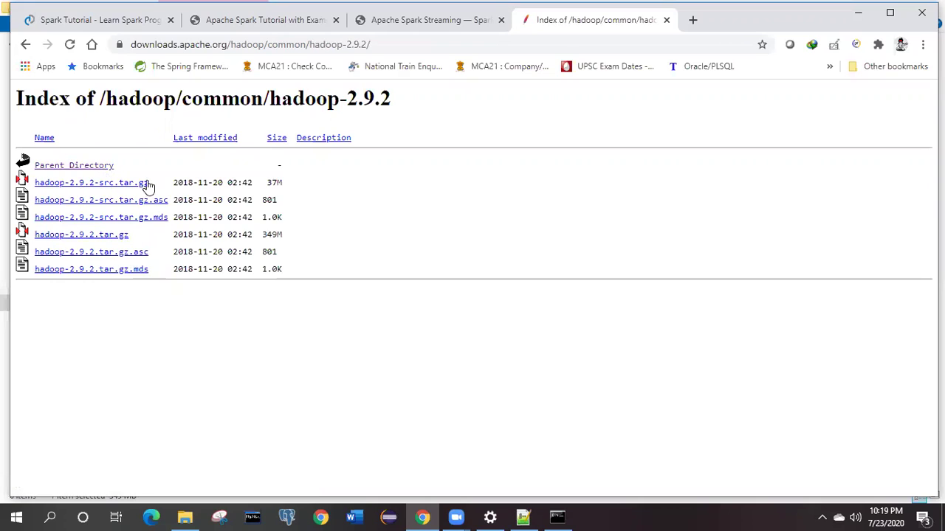
Step: Start downloading the hadoop-2.9.2.tar.gz binary archive and cancel the download
left_click_drag(130, 235, 32, 235)
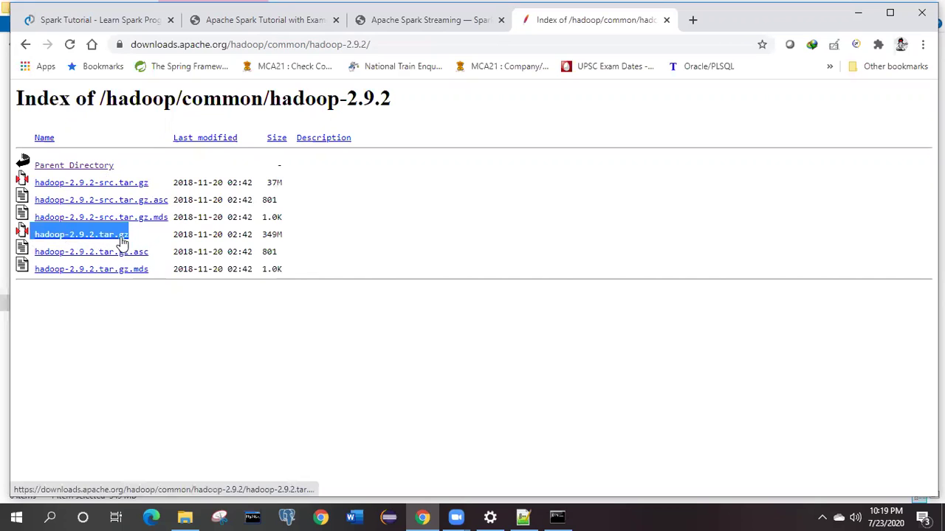
left_click_drag(282, 236, 251, 235)
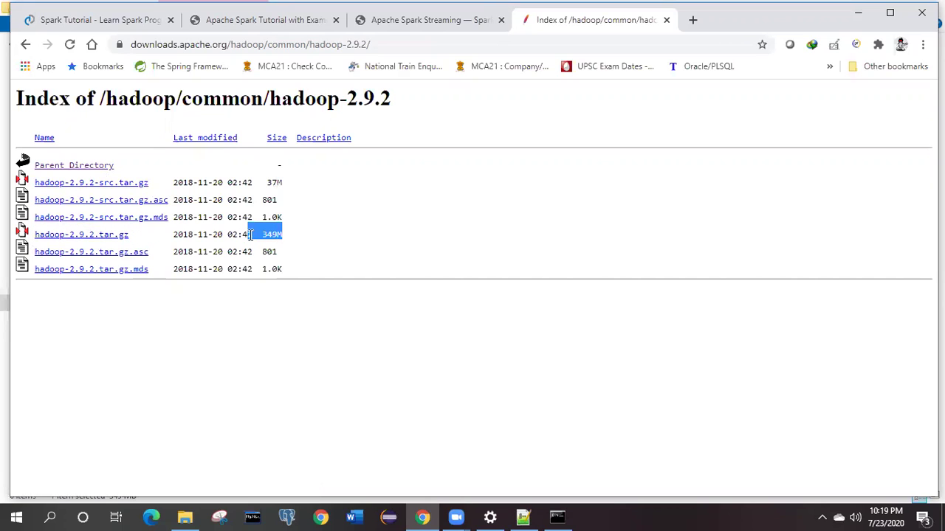
left_click(119, 238)
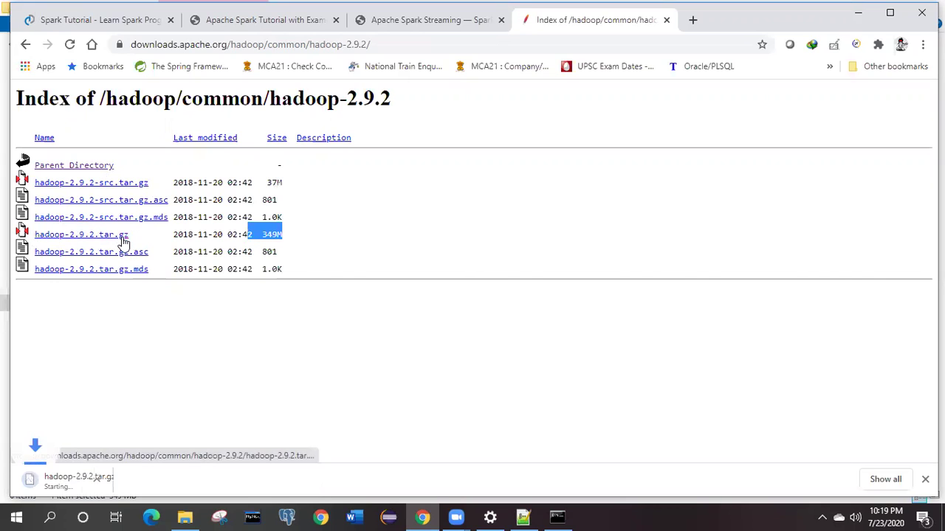
left_click(156, 484)
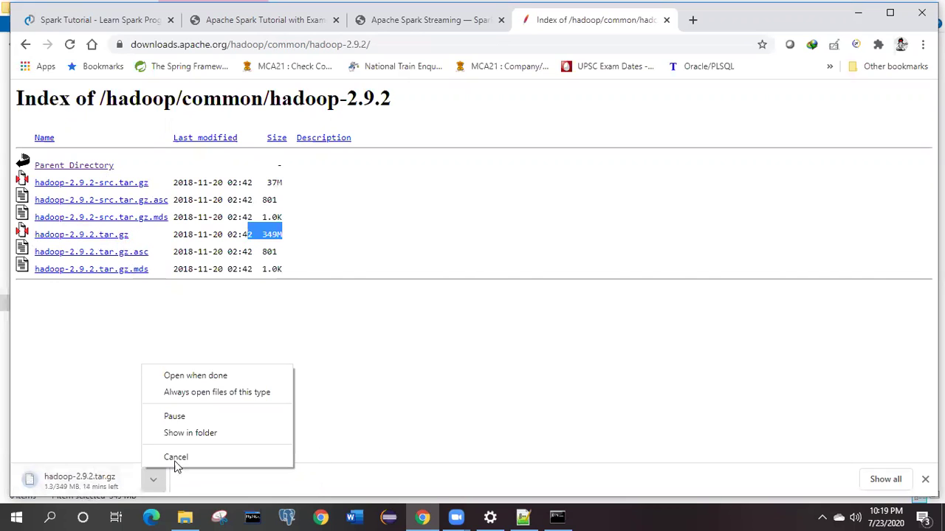
left_click(175, 458)
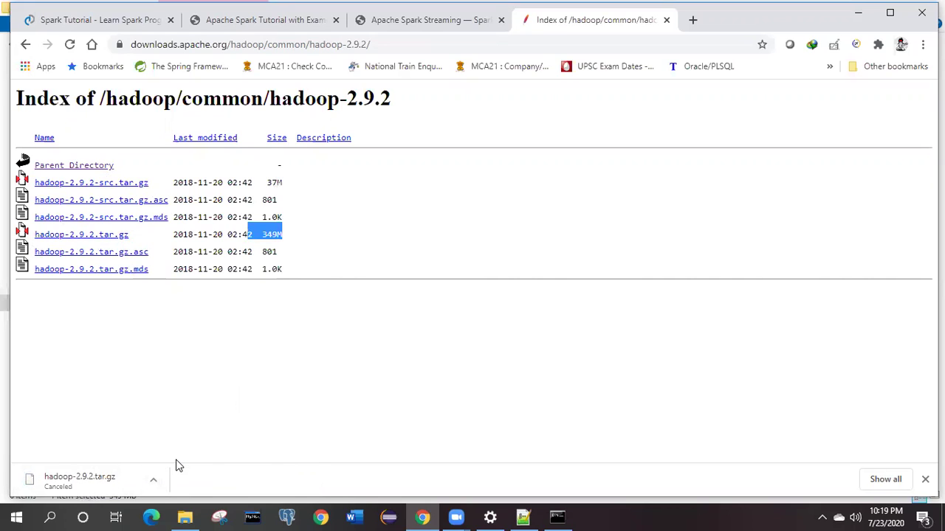
Step: In File Explorer, extract hadoop-2.9.2.tar.gz from the R: drive's hadoop folder into a hadoop-2.9.2.tar subfolder with 7-Zip
left_click(189, 516)
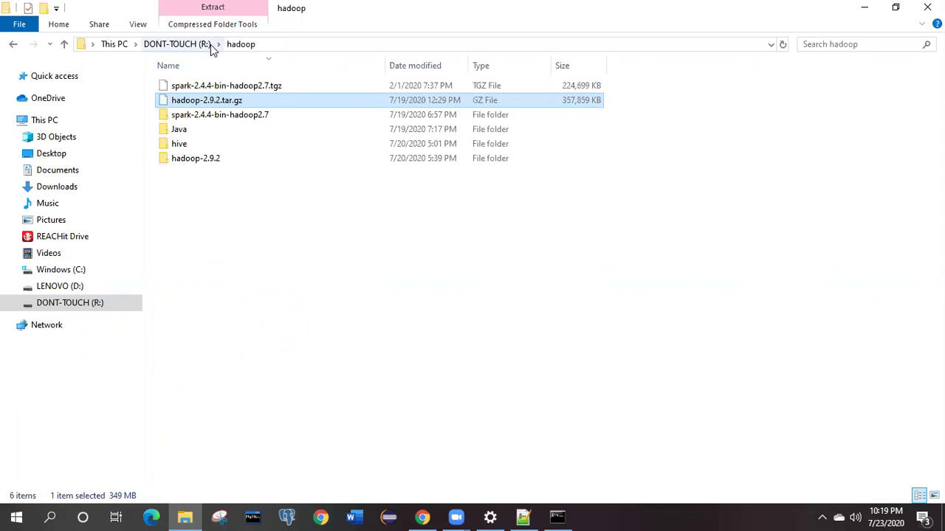
left_click_drag(202, 171, 200, 115)
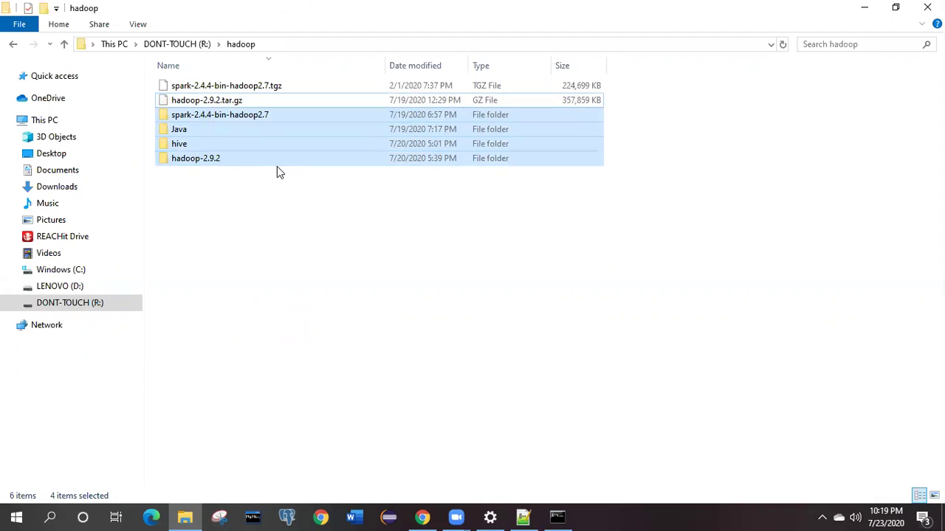
left_click(276, 168)
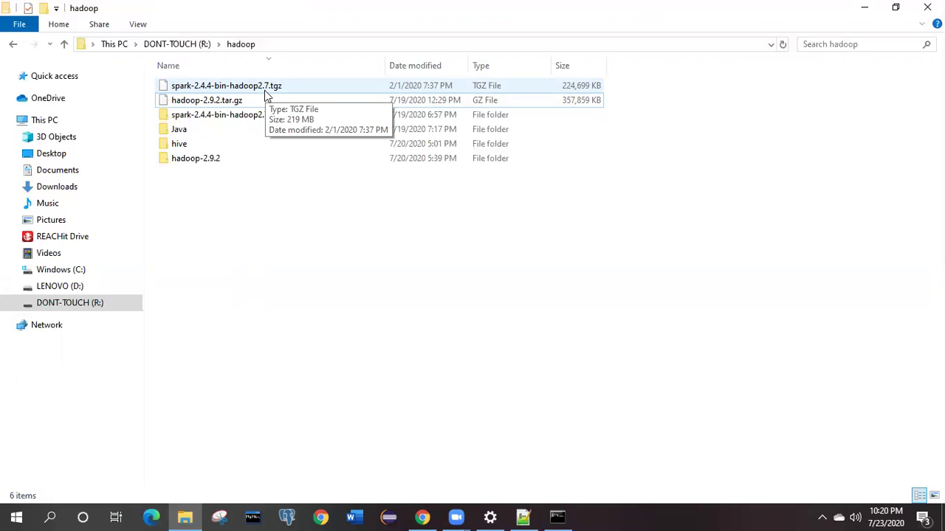
left_click(245, 102)
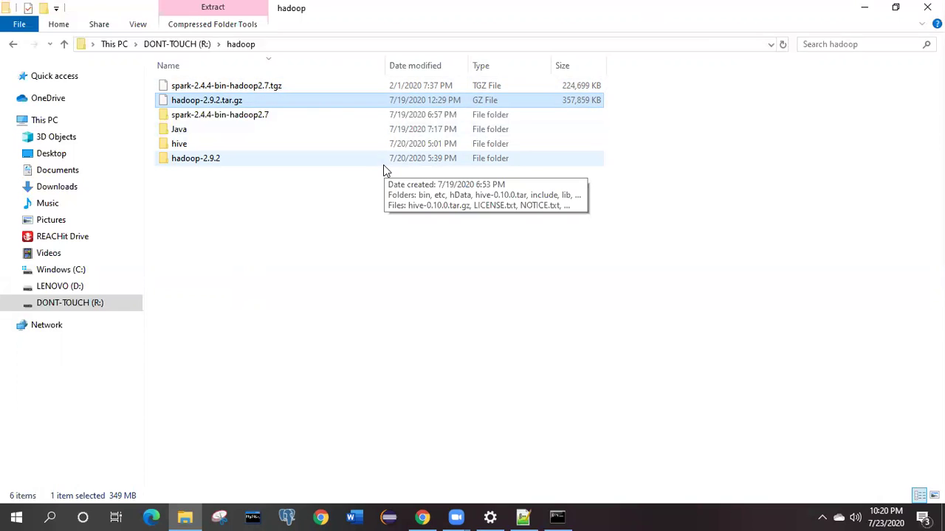
right_click(280, 99)
mouse_move(351, 170)
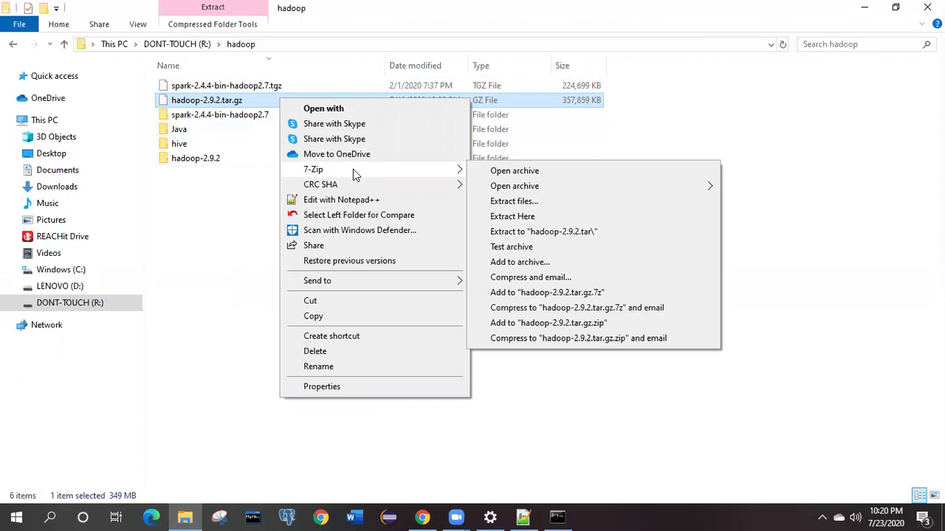
left_click(561, 231)
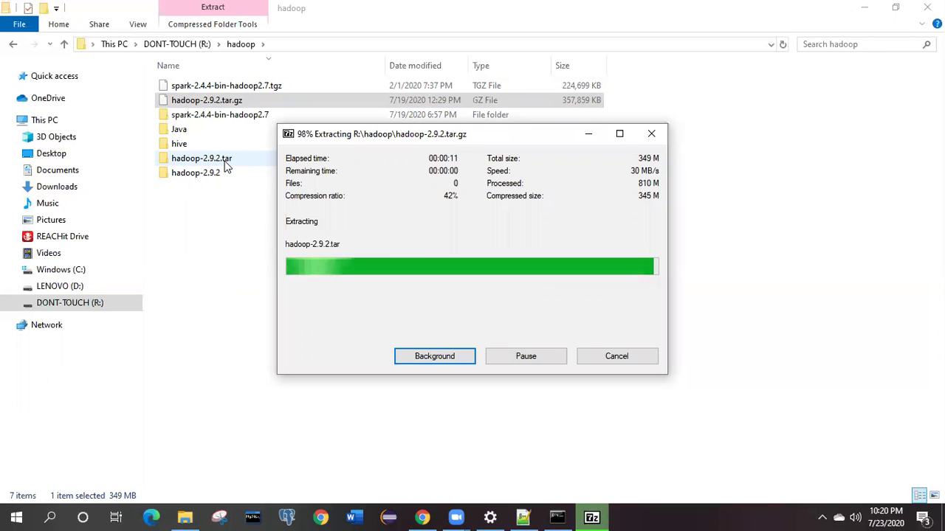
Step: Start extracting hadoop-2.9.2.tar inside the hadoop-2.9.2.tar folder to a hadoop-2.9.2 subfolder with 7-Zip, and cancel it partway
left_click(226, 158)
double_click(227, 159)
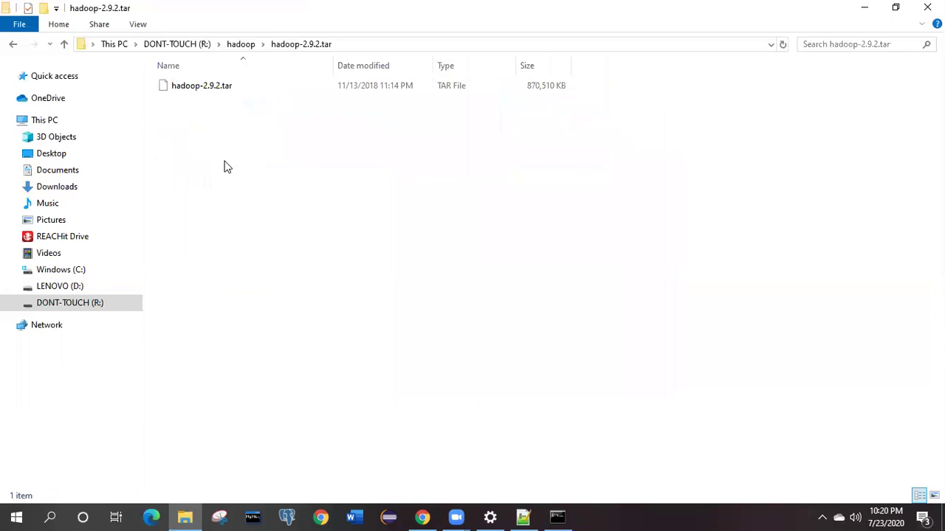
left_click(320, 89)
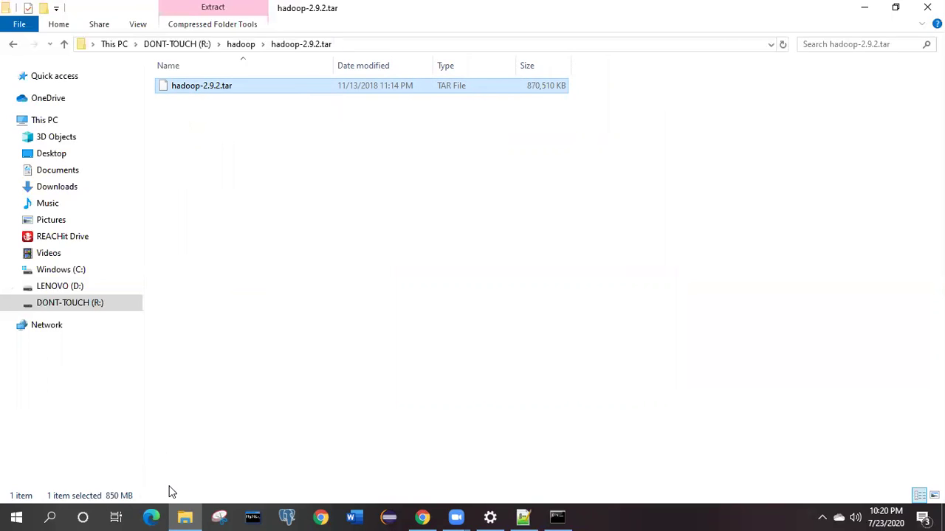
right_click(286, 86)
mouse_move(330, 160)
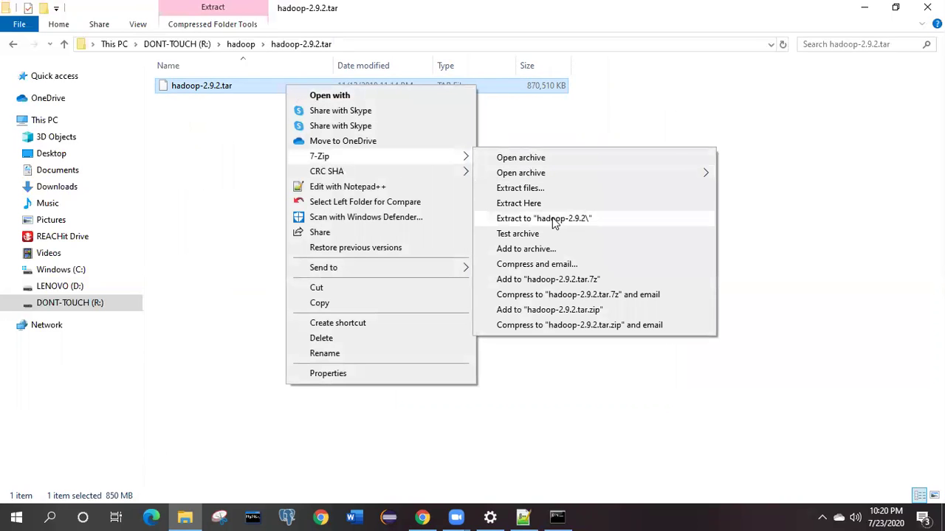
left_click(562, 220)
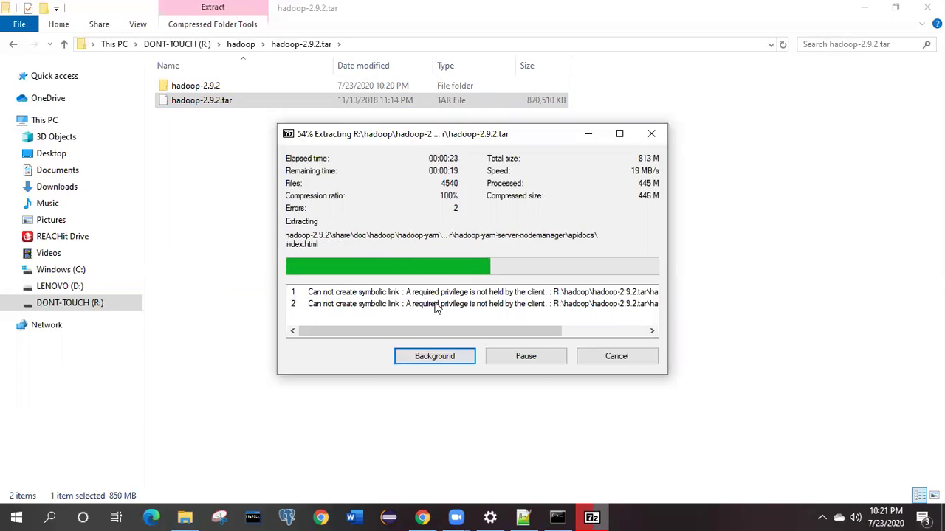
left_click(596, 357)
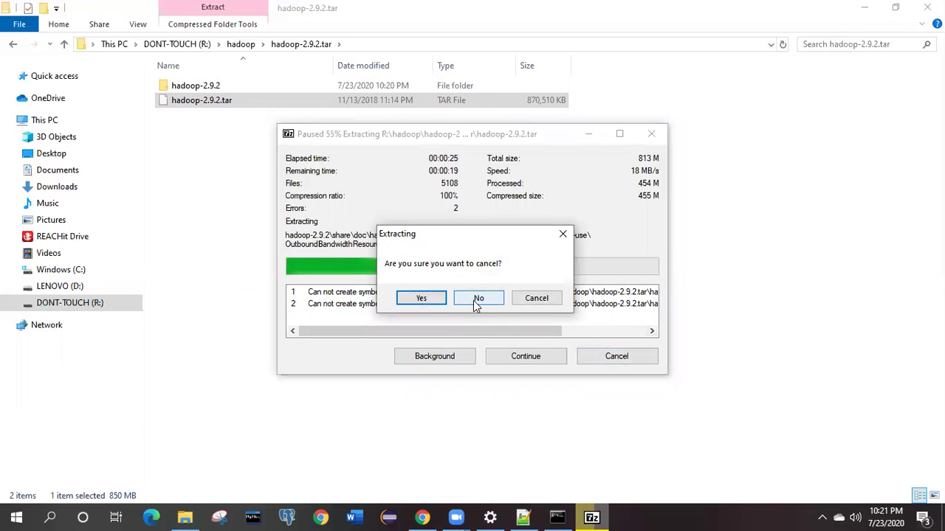
left_click(430, 299)
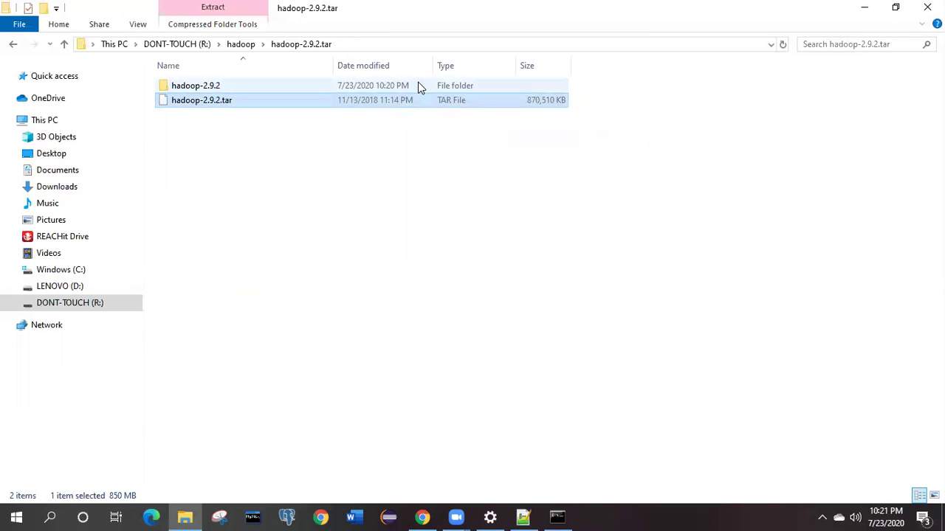
Step: Examine the contents of the newly extracted hadoop-2.9.2 folder and of the existing hadoop-2.9.2 folder
double_click(383, 86)
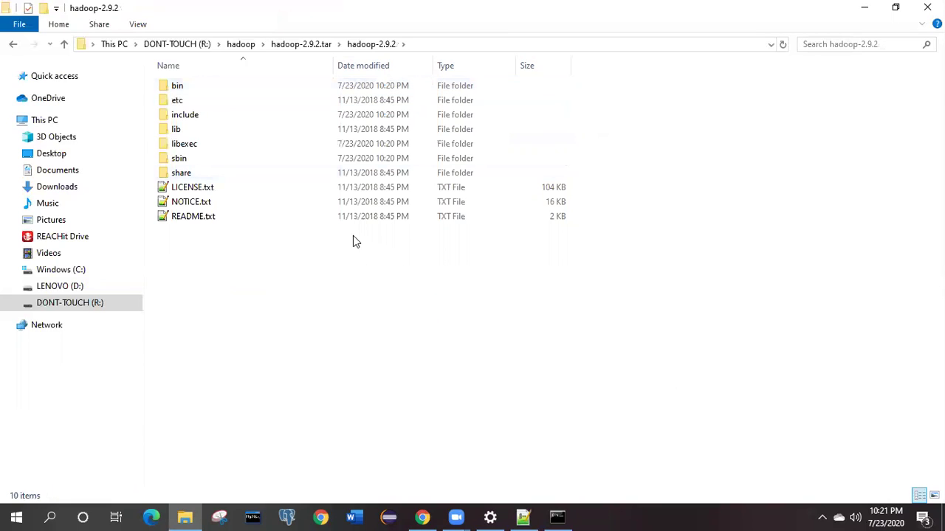
left_click(299, 44)
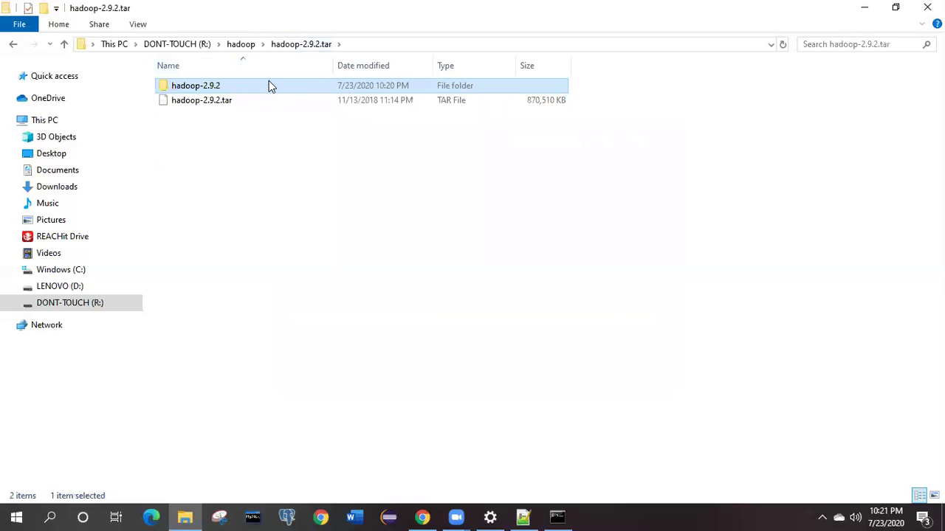
left_click(244, 44)
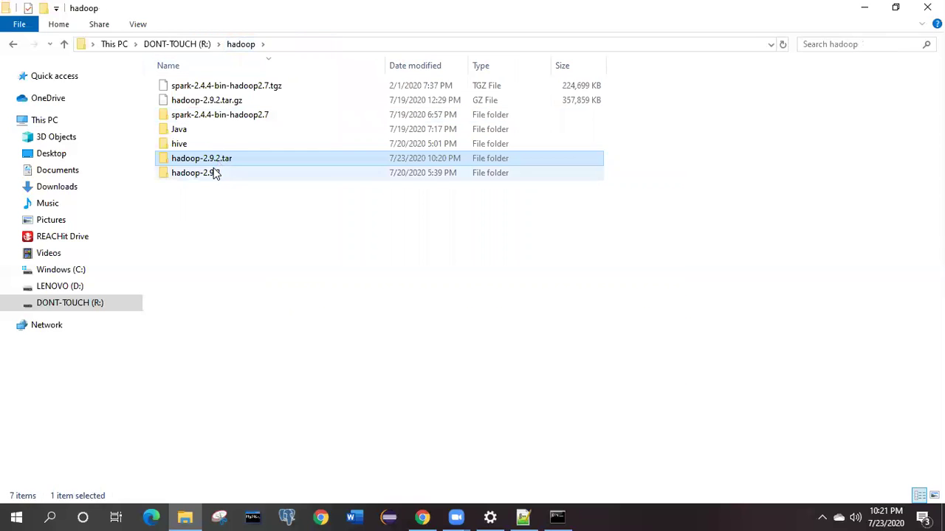
left_click(210, 175)
double_click(210, 174)
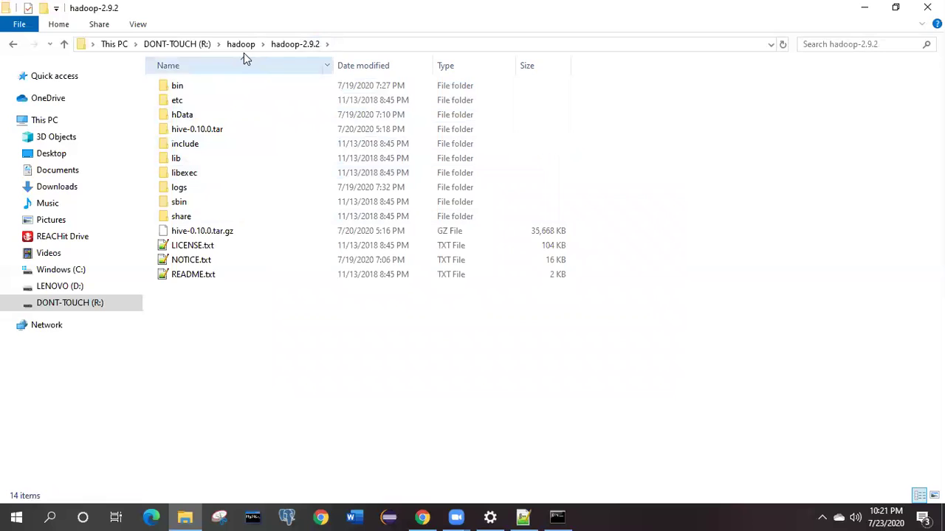
Step: Permanently delete the hadoop-2.9.2.tar folder from the R: drive's hadoop folder
left_click(242, 46)
left_click(229, 158)
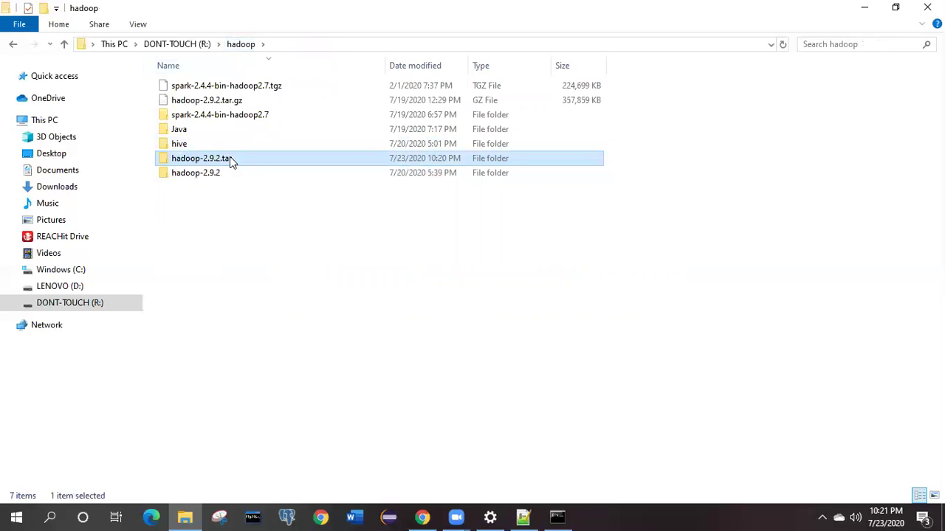
right_click(229, 158)
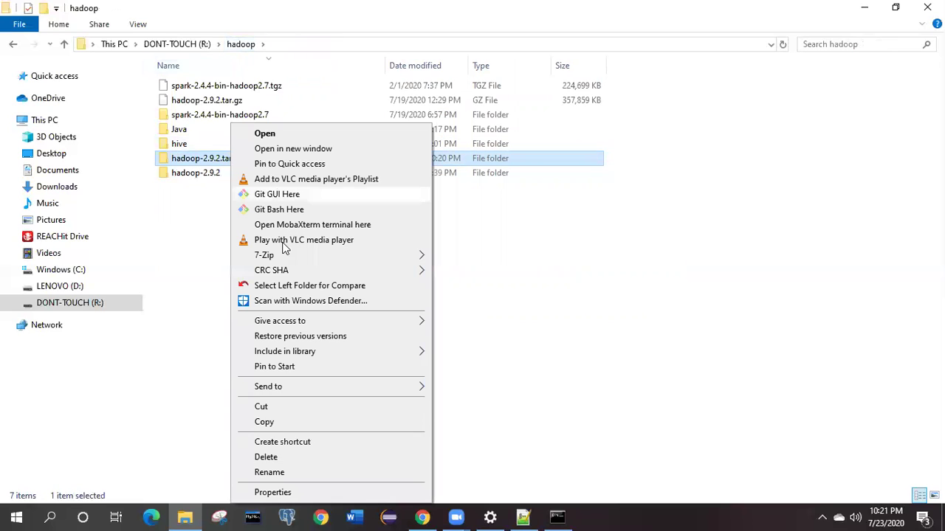
left_click(268, 456)
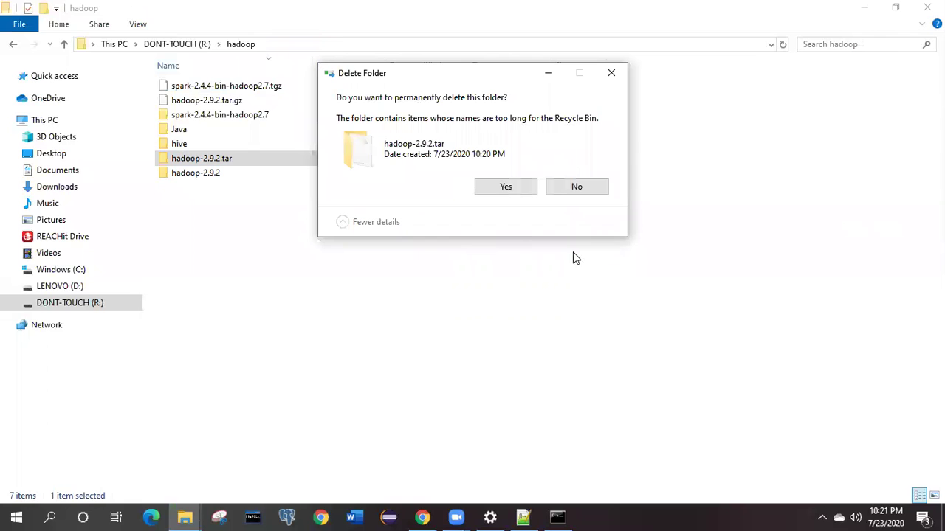
left_click(494, 191)
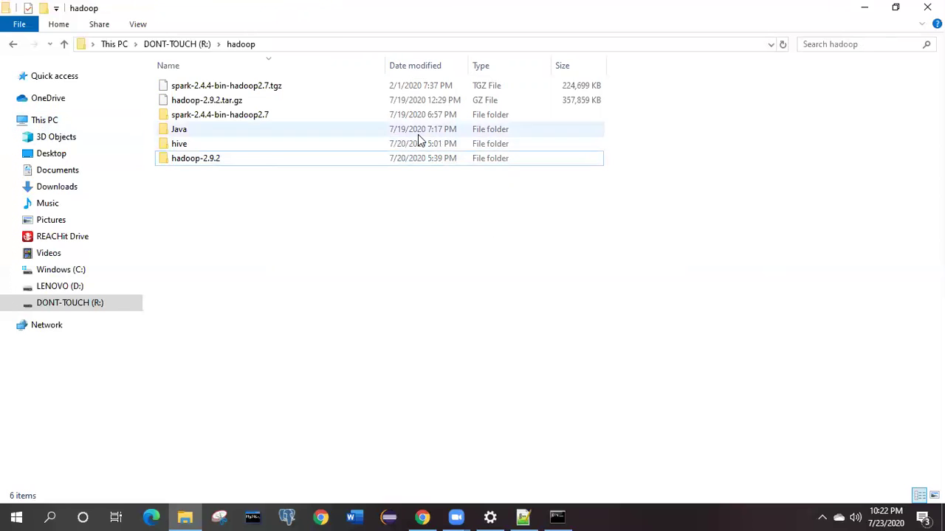
Step: Open the Windows environment variables from the advanced system settings and select the HADOOP_HOME user variable
right_click(49, 124)
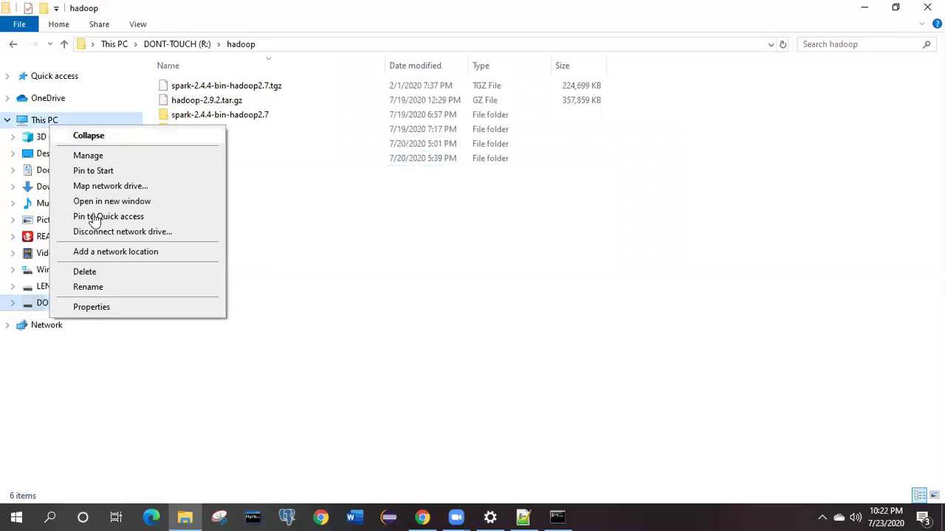
left_click(107, 307)
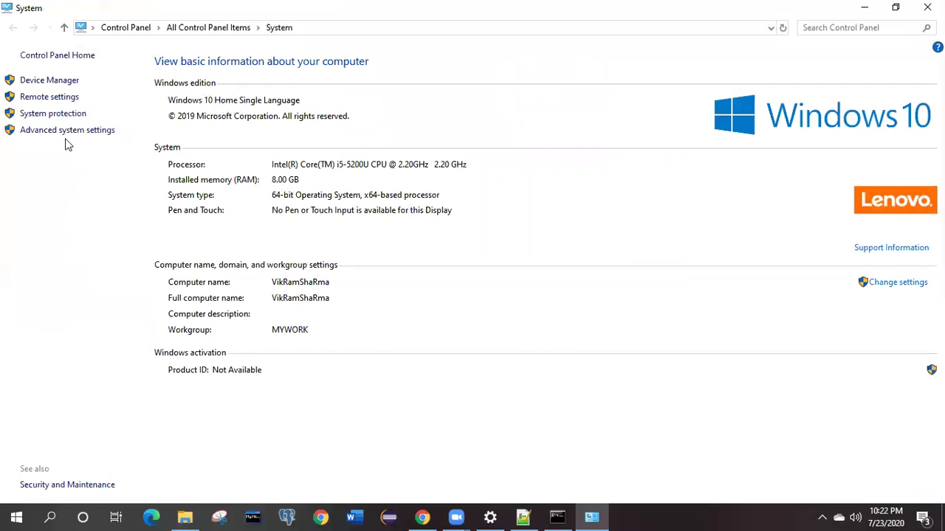
left_click(58, 135)
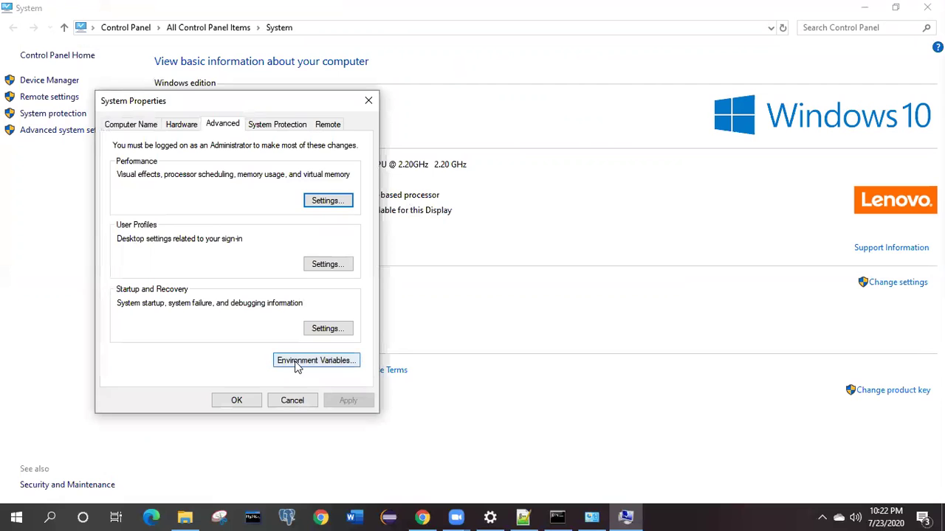
left_click(297, 362)
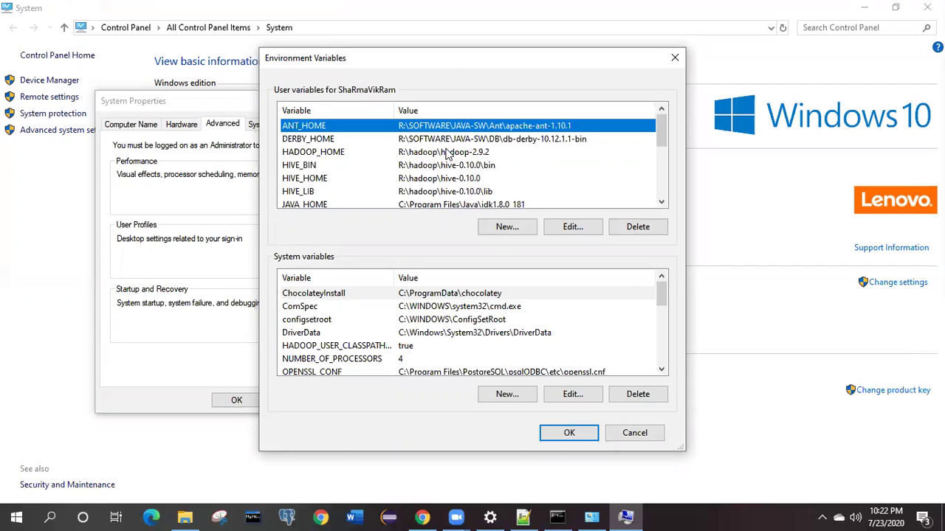
left_click(328, 159)
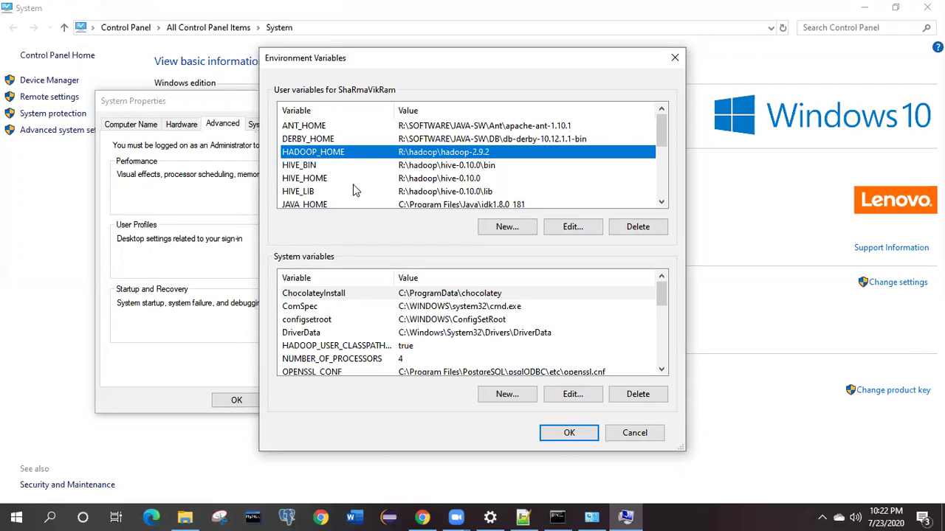
left_click(507, 227)
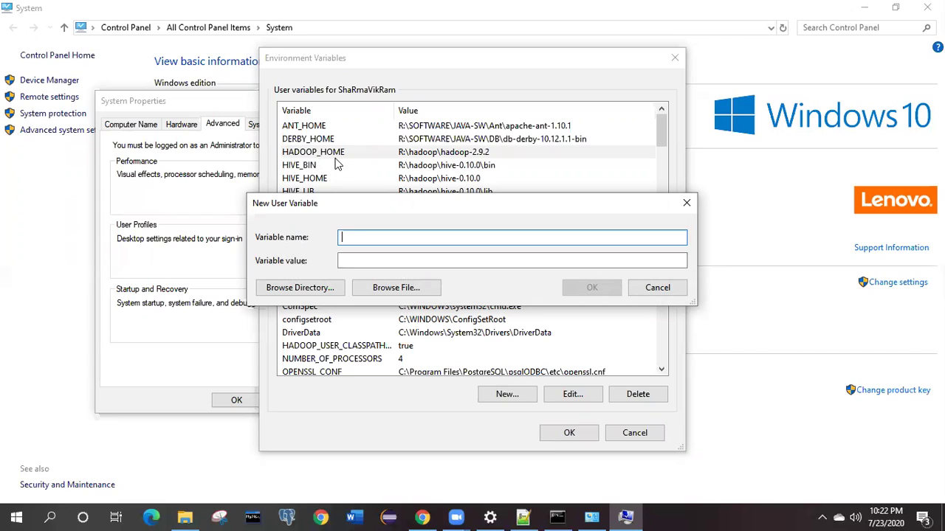
left_click(347, 261)
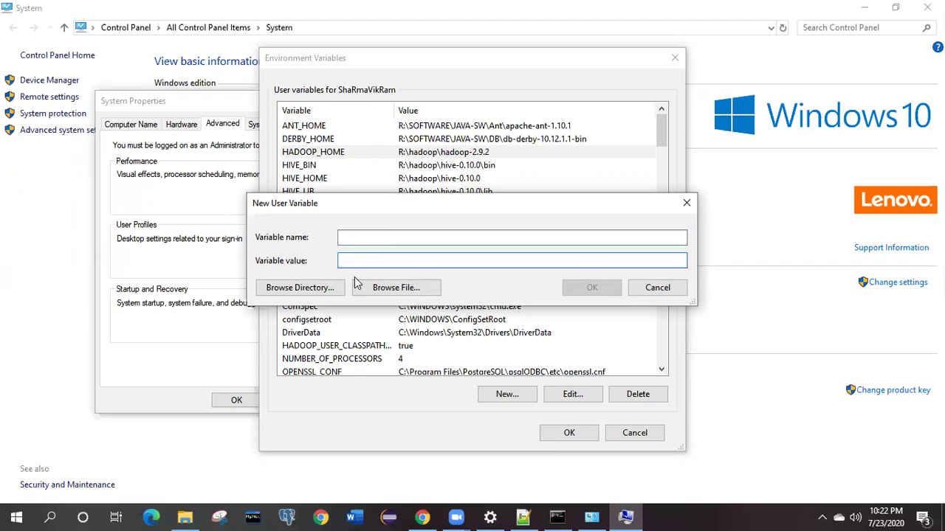
left_click(655, 288)
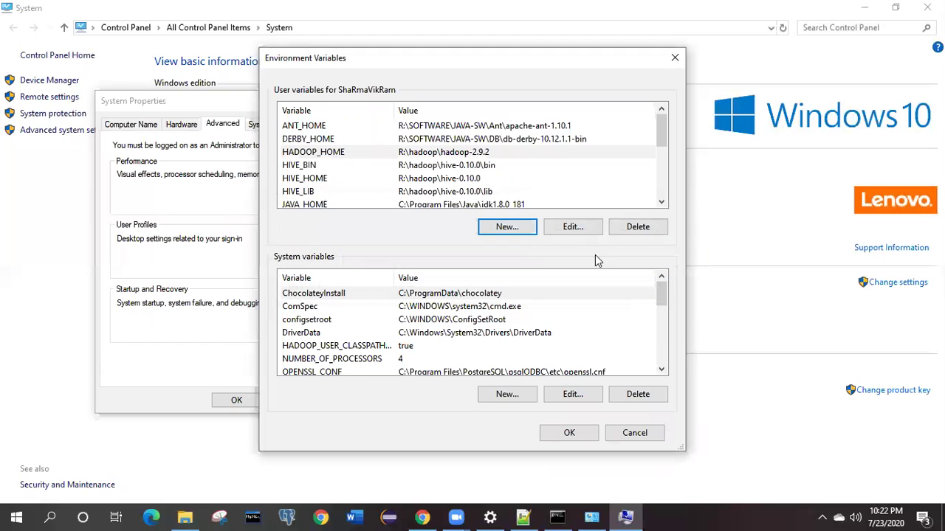
Step: Compare the HADOOP_HOME value with the path of R:\hadoop\hadoop-2.9.2 in File Explorer, and accept the value
left_click(572, 226)
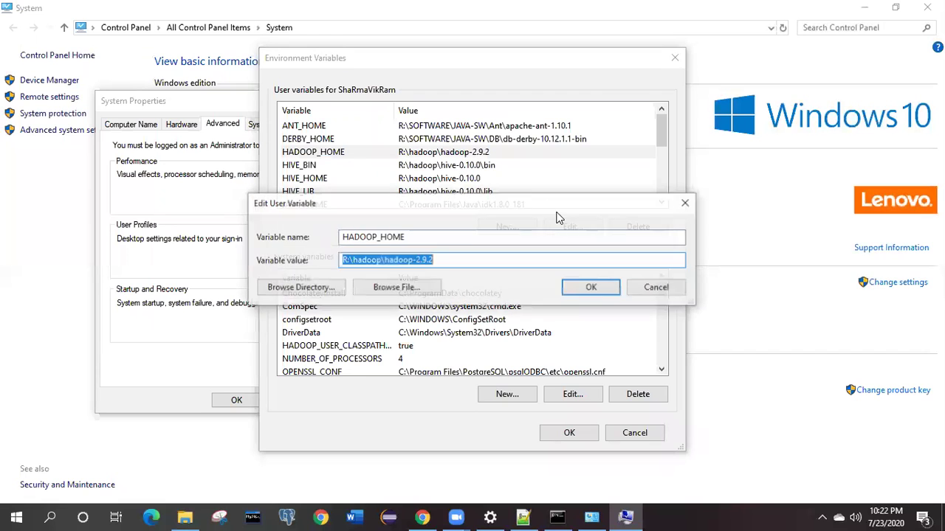
left_click(345, 264)
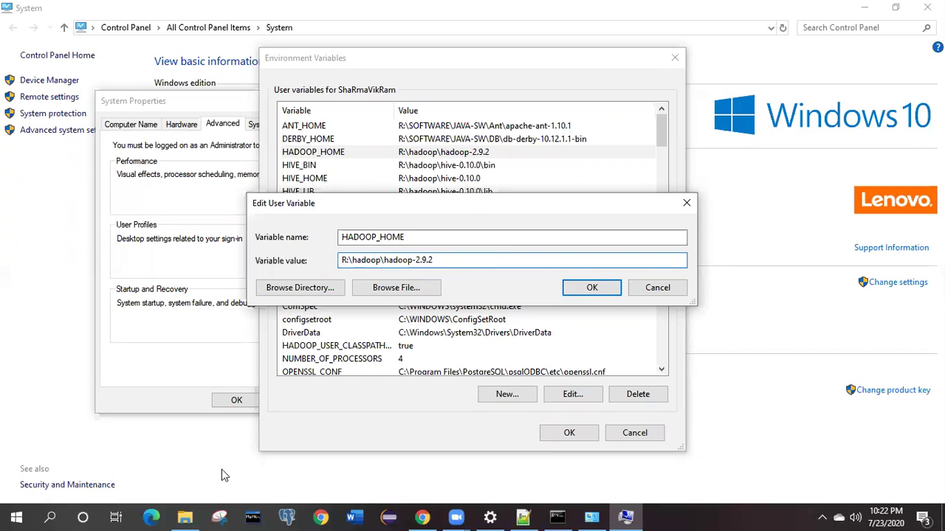
left_click(189, 516)
double_click(257, 164)
left_click(216, 44)
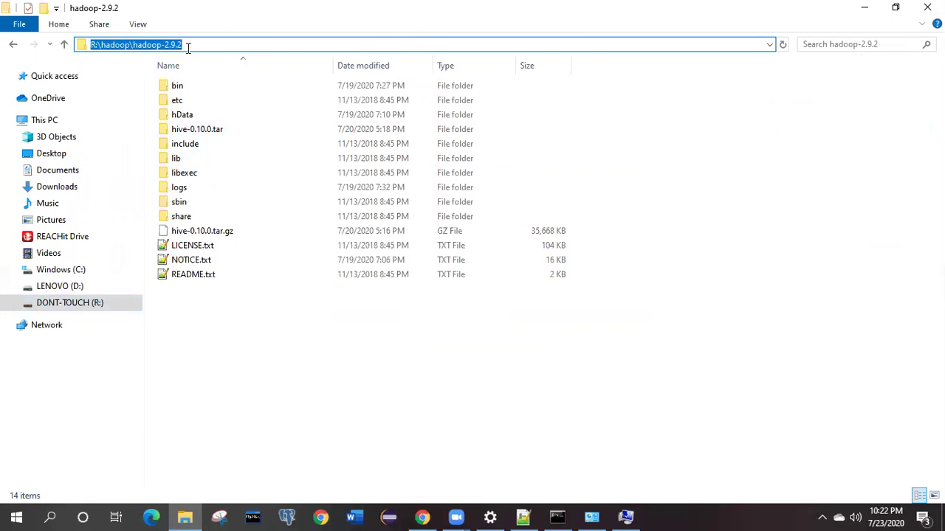
left_click(64, 45)
left_click(626, 516)
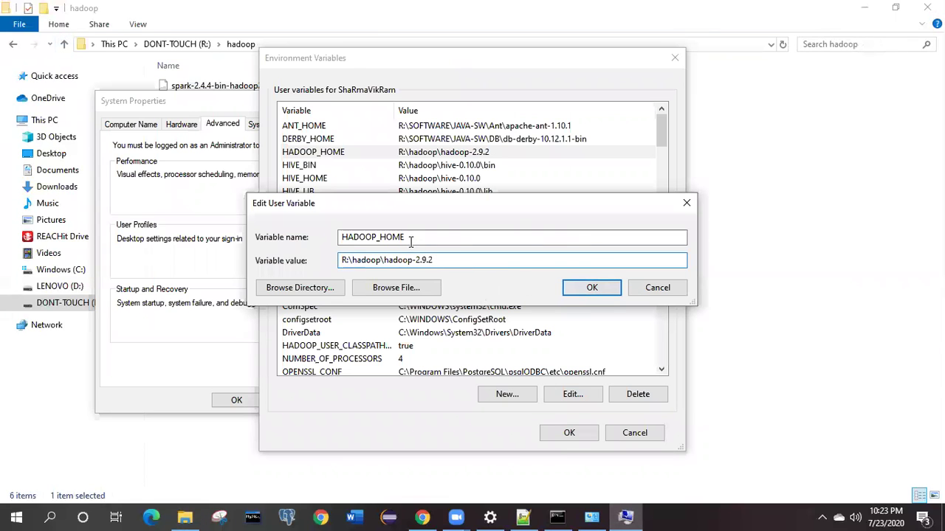
left_click(591, 287)
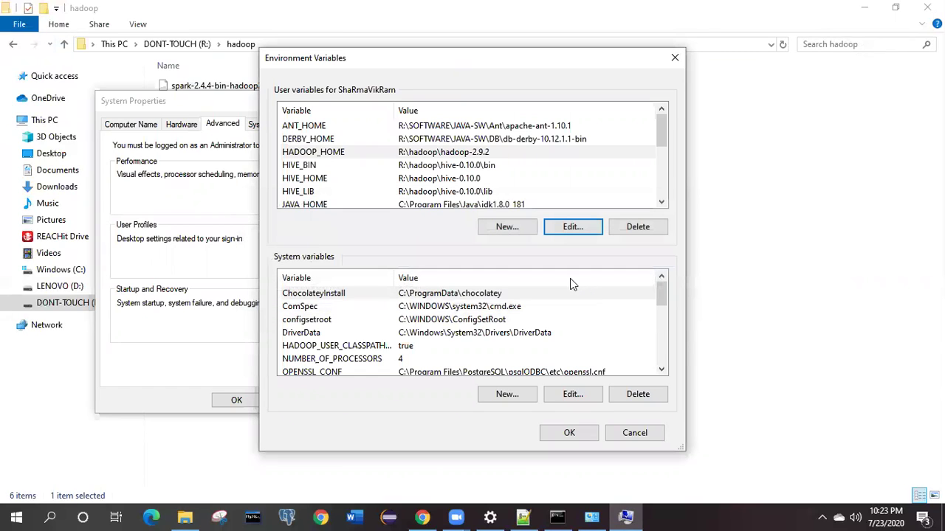
Step: Open the system Path variable for editing, start a new entry at its end and delete that blank entry
scroll(480, 180, "down", 3)
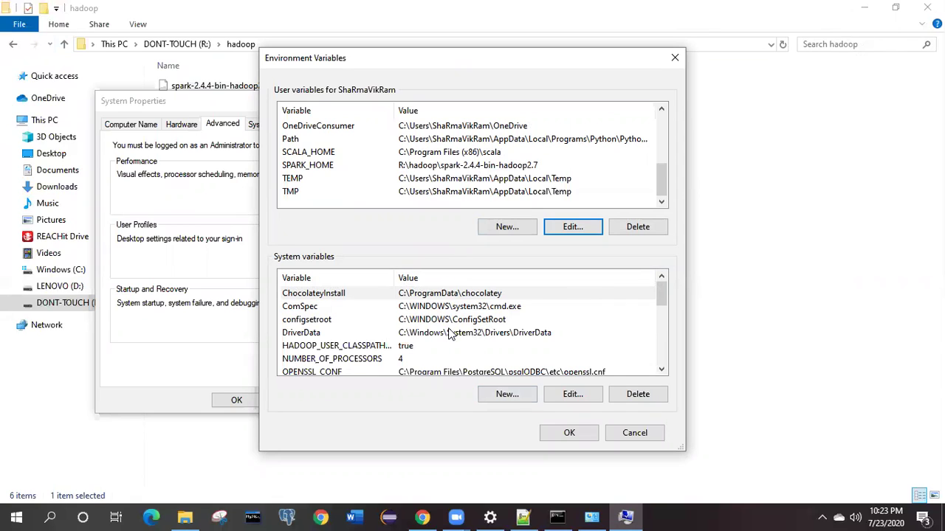
scroll(452, 333, "down", 1)
left_click(298, 359)
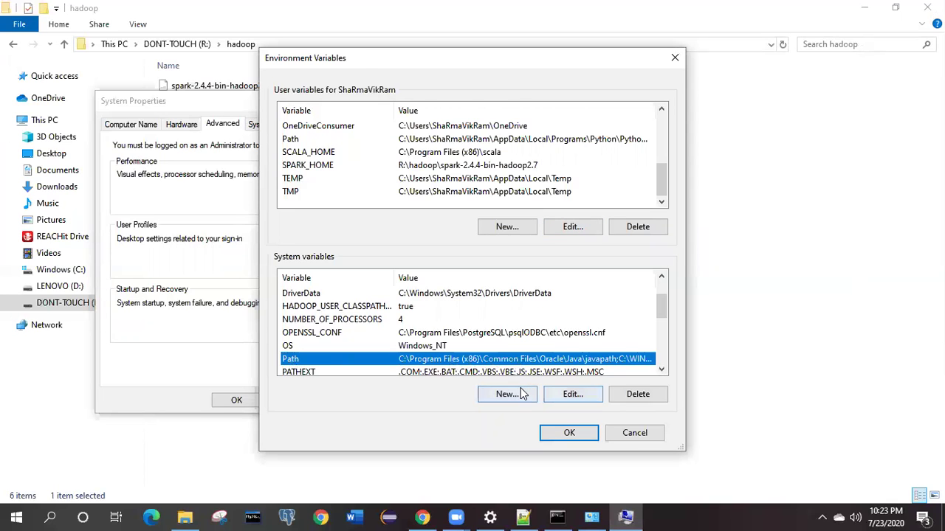
left_click(557, 394)
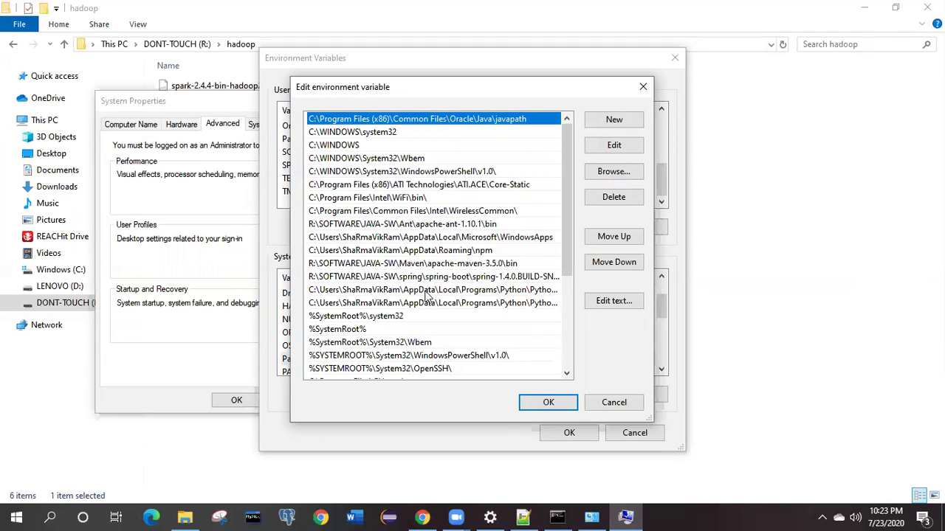
left_click(616, 121)
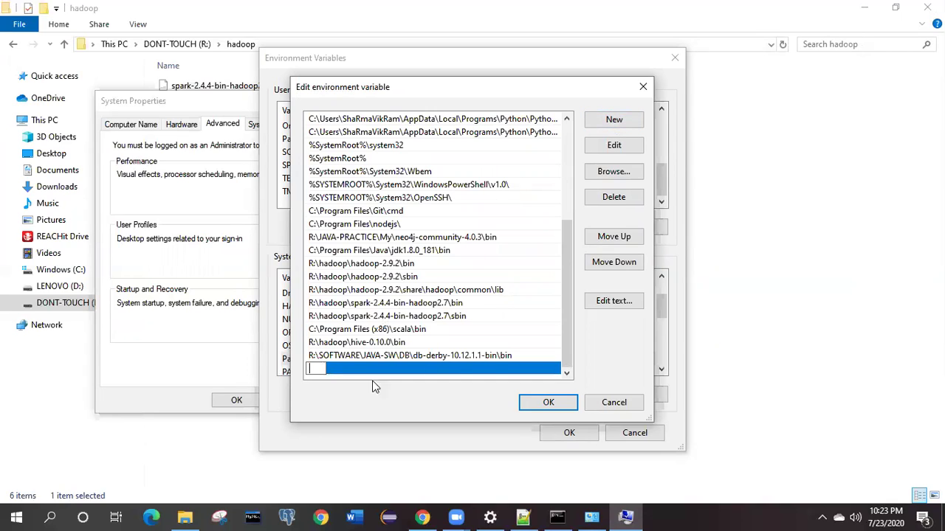
left_click(606, 202)
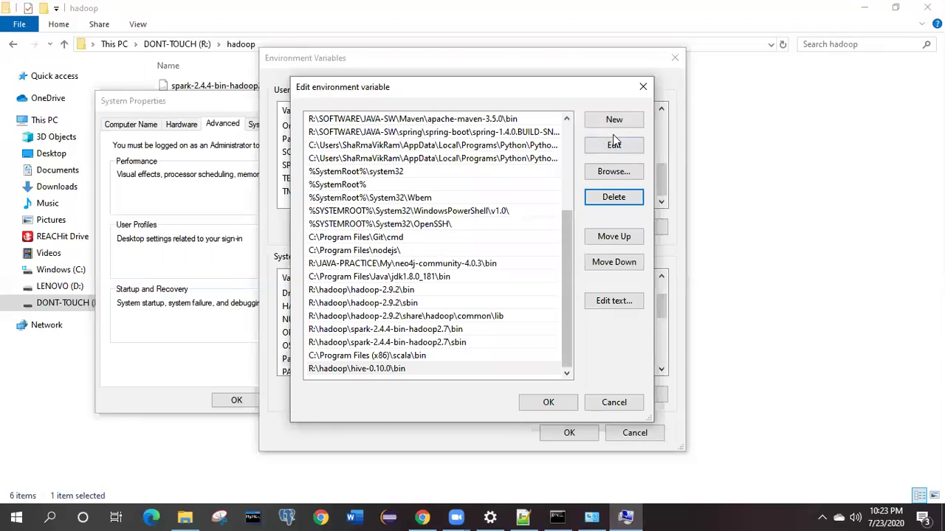
Step: Check the Path entries for Hadoop's bin and sbin against the bin and sbin folders inside hadoop-2.9.2 in File Explorer
left_click(377, 293)
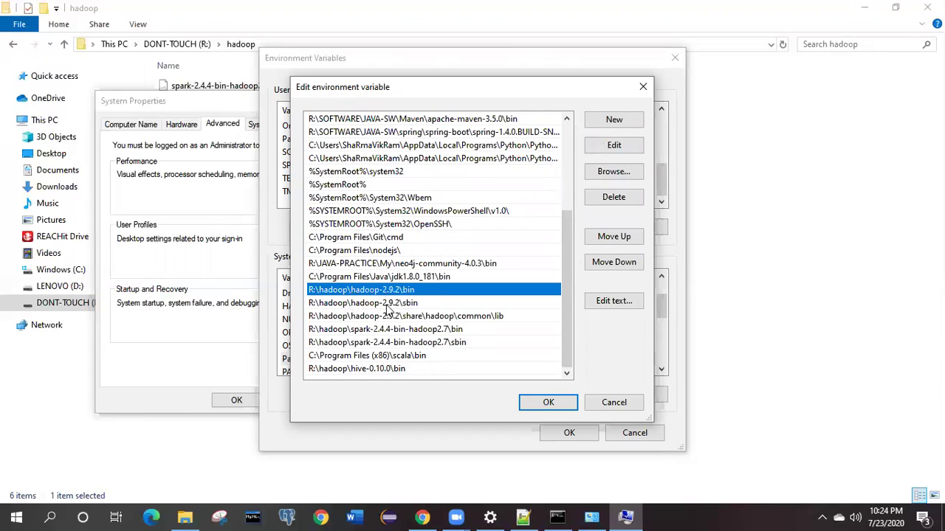
left_click(253, 375)
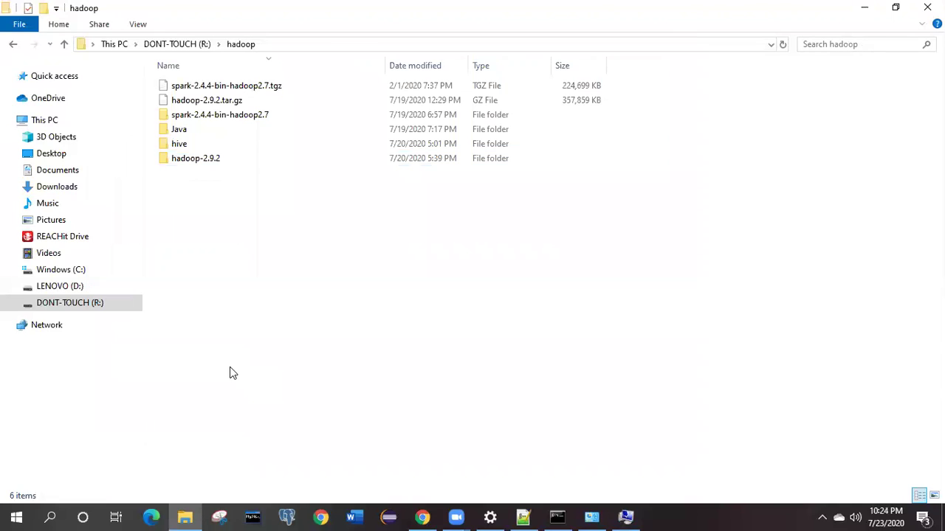
left_click(273, 157)
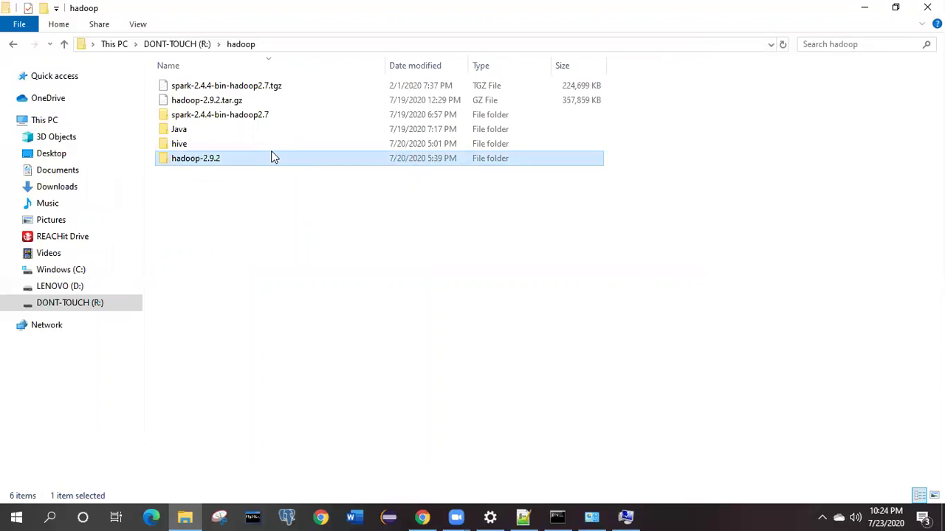
double_click(272, 158)
double_click(188, 89)
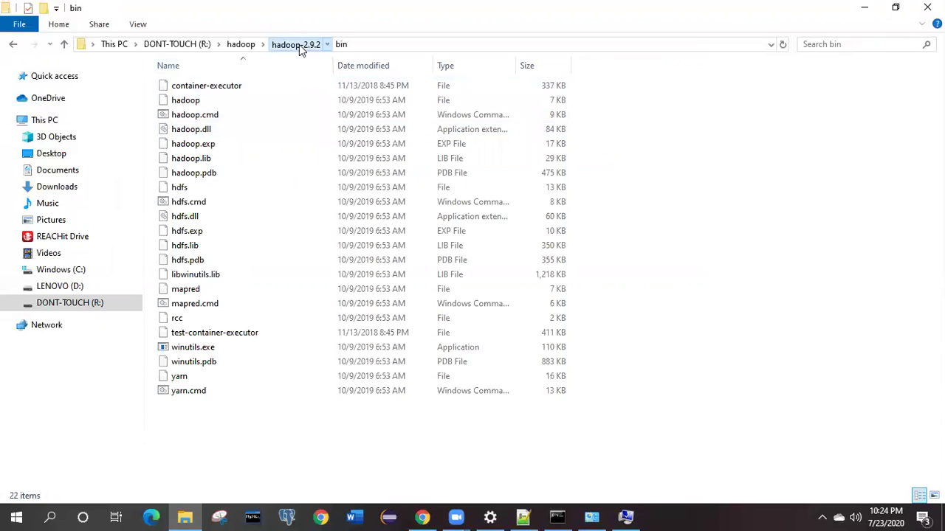
left_click(299, 46)
double_click(197, 203)
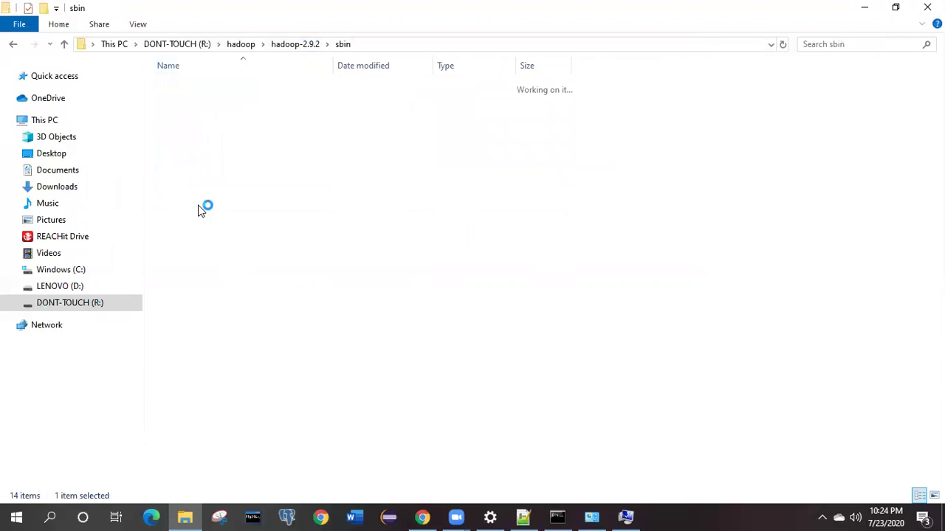
left_click(294, 46)
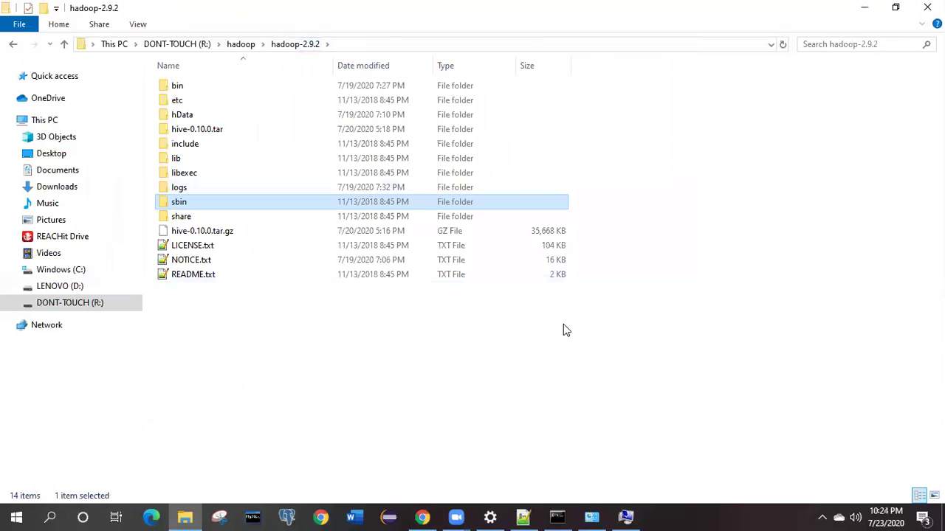
Step: Select the share\hadoop\common\lib entry in the Path variable and trace that location inside the hadoop-2.9.2 folder in File Explorer
left_click(624, 514)
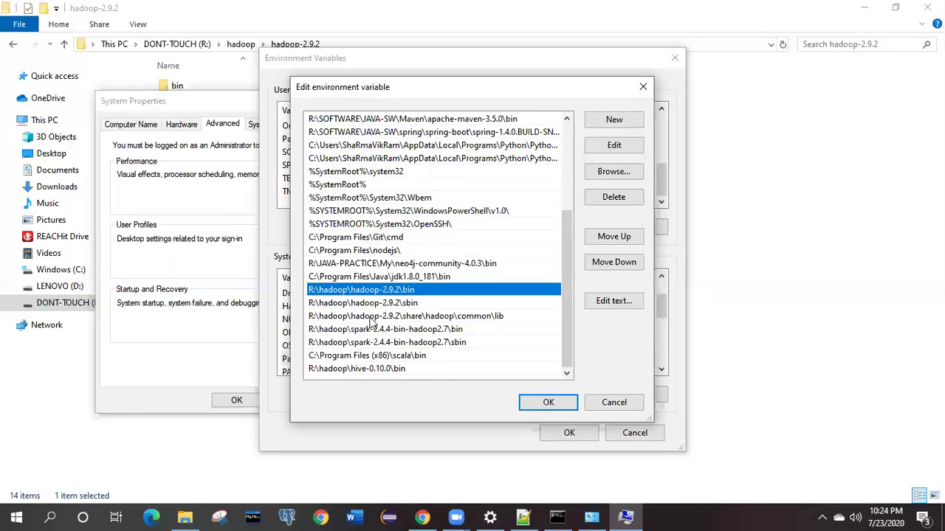
left_click(333, 318)
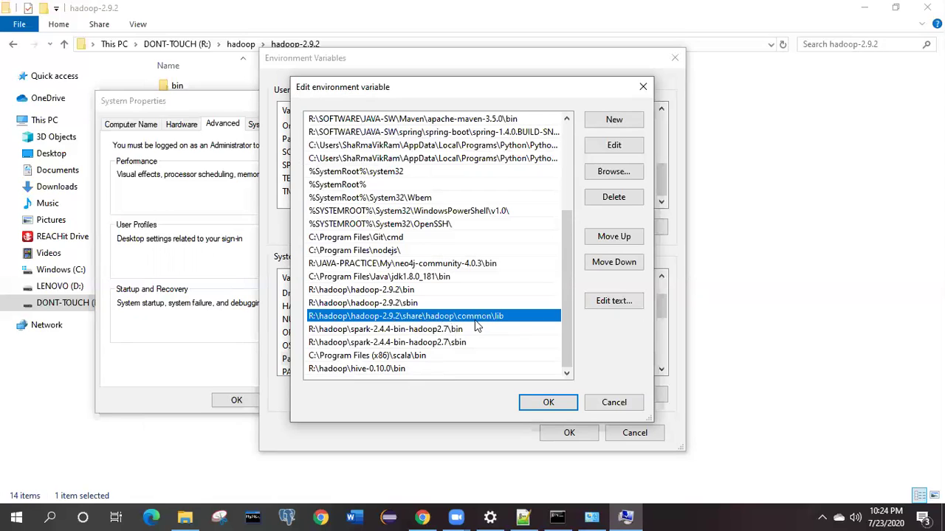
left_click(200, 465)
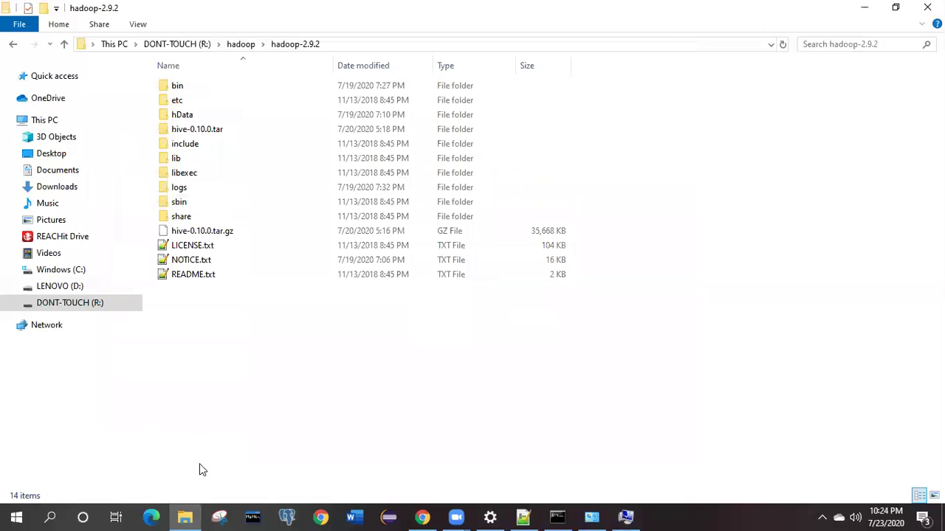
double_click(318, 158)
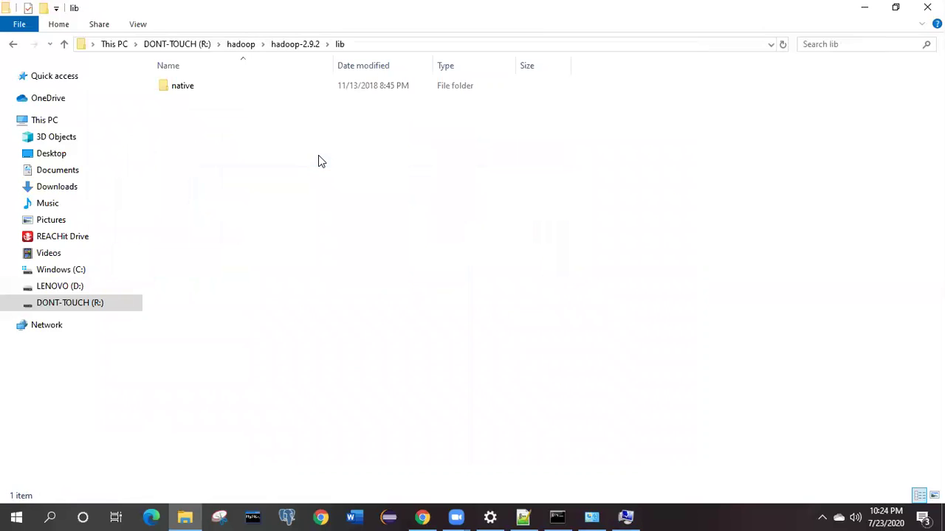
left_click(303, 43)
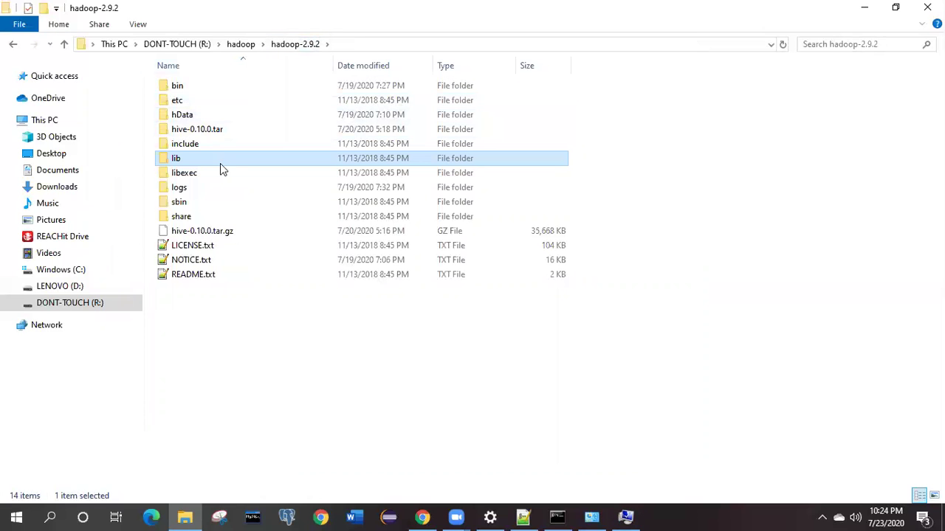
double_click(229, 214)
double_click(247, 99)
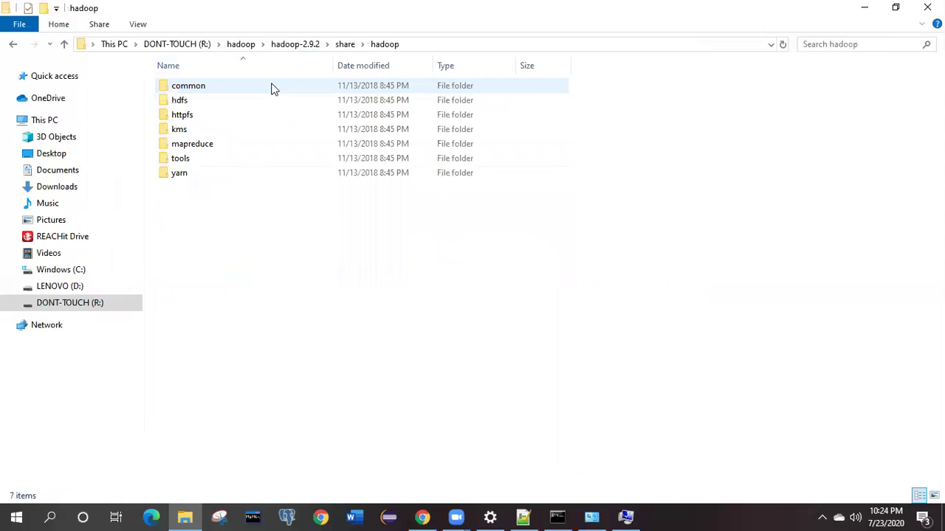
Step: Examine the files in hadoop-2.9.2's etc\hadoop folder, and review the Path variable's Hadoop entries once more
left_click(345, 44)
left_click(299, 43)
double_click(231, 102)
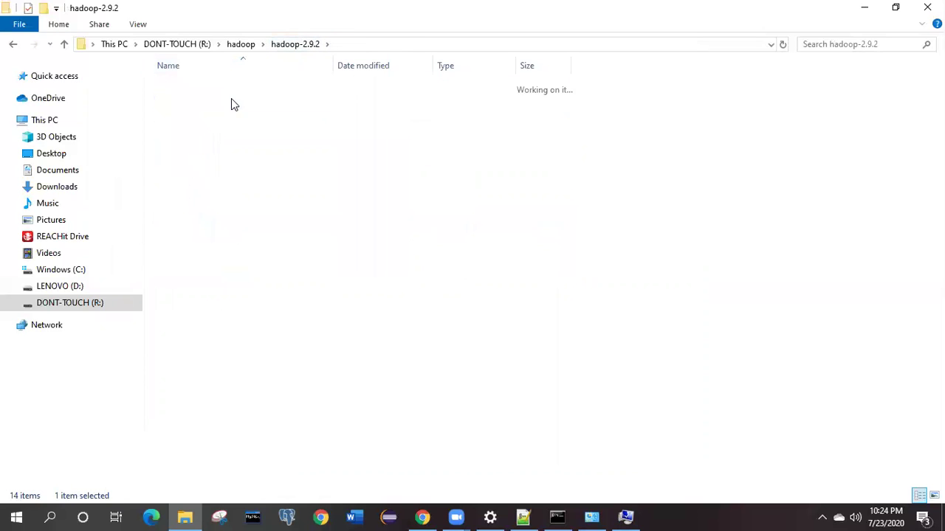
double_click(235, 88)
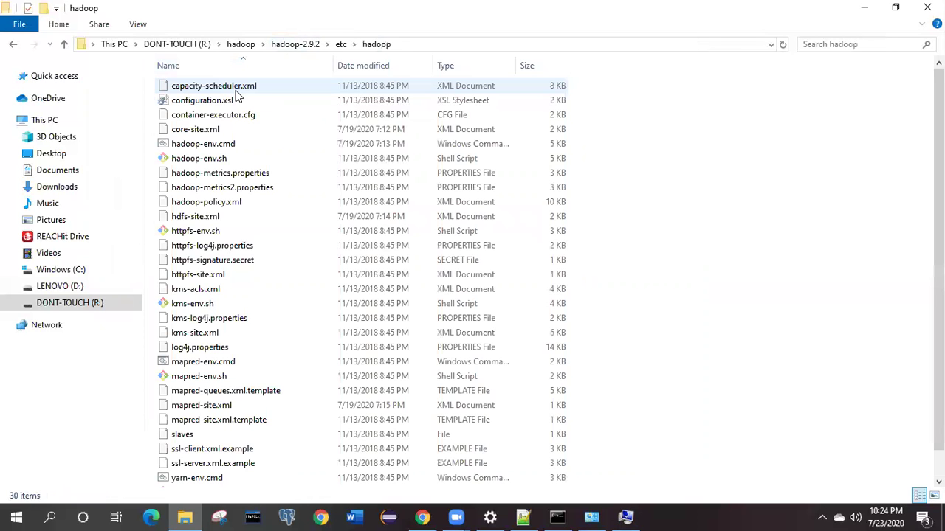
left_click(299, 45)
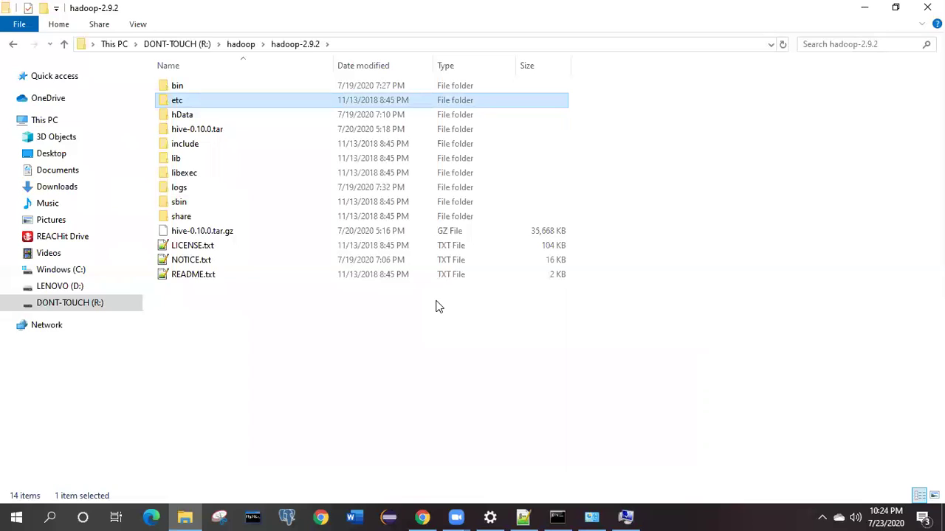
left_click(624, 516)
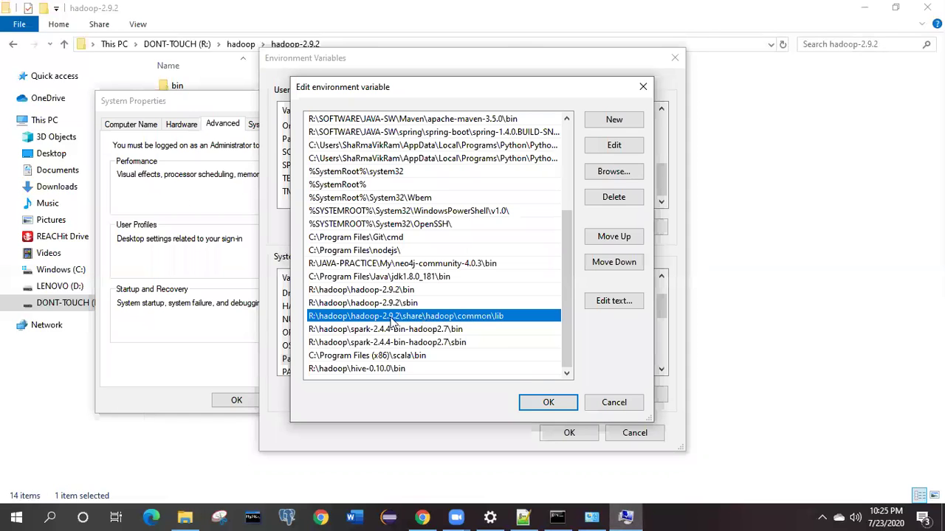
left_click(795, 289)
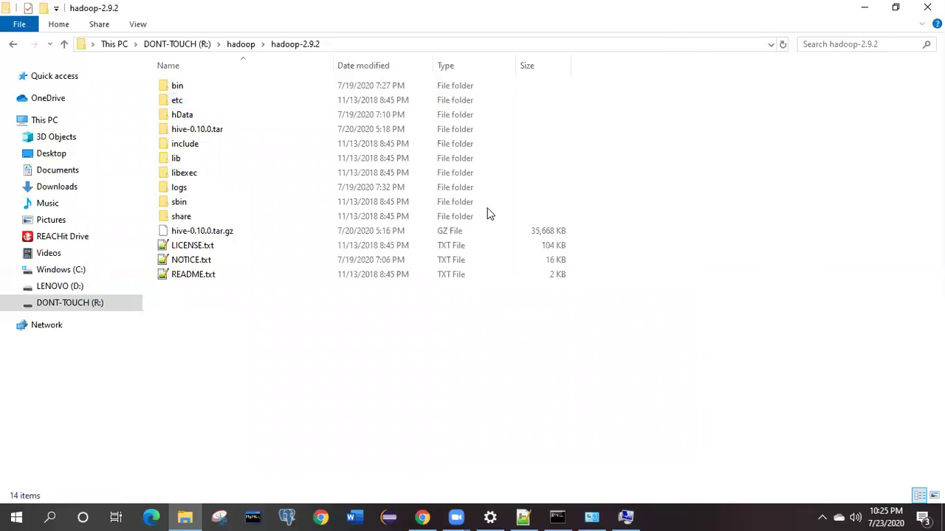
Step: Look through the jar files in hadoop-2.9.2's share\hadoop\common\lib folder and return to share\hadoop
double_click(211, 214)
double_click(234, 110)
double_click(231, 87)
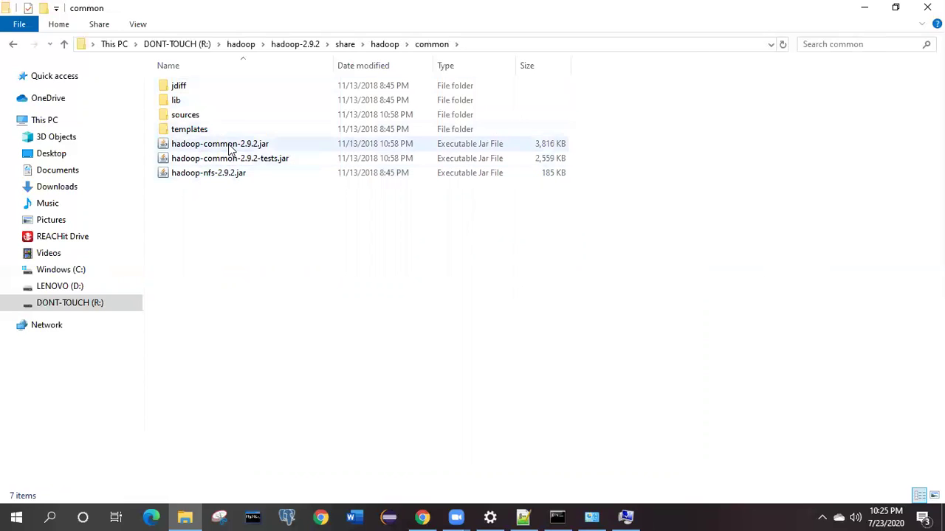
double_click(236, 103)
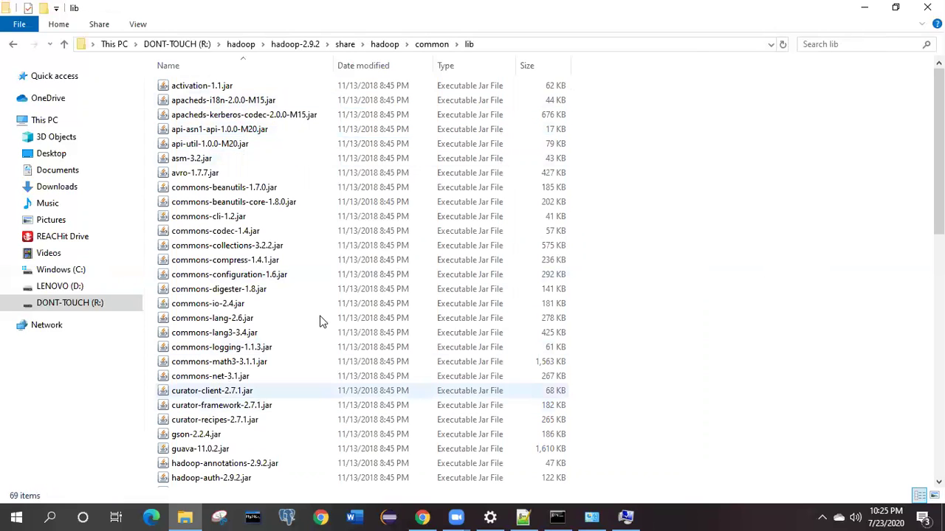
left_click(384, 43)
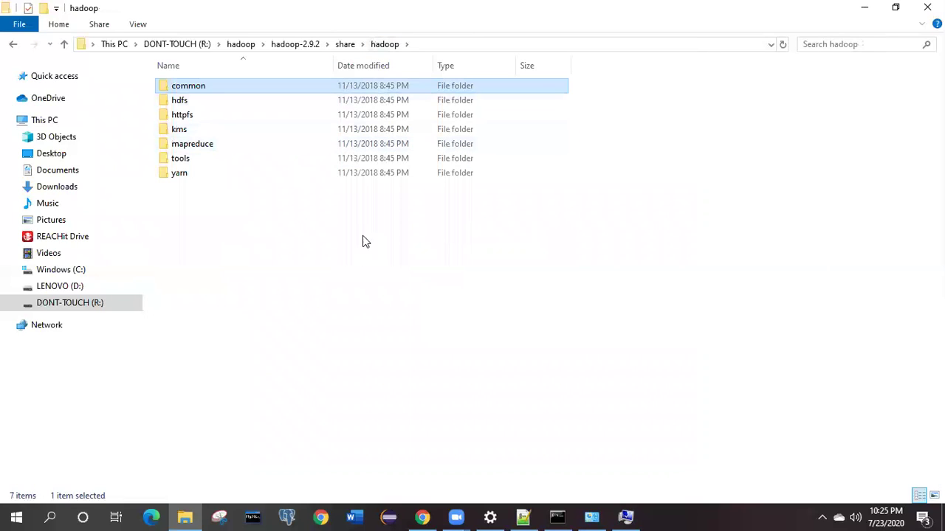
Step: Accept the Path entries and the environment variable settings, and close System Properties
left_click(620, 516)
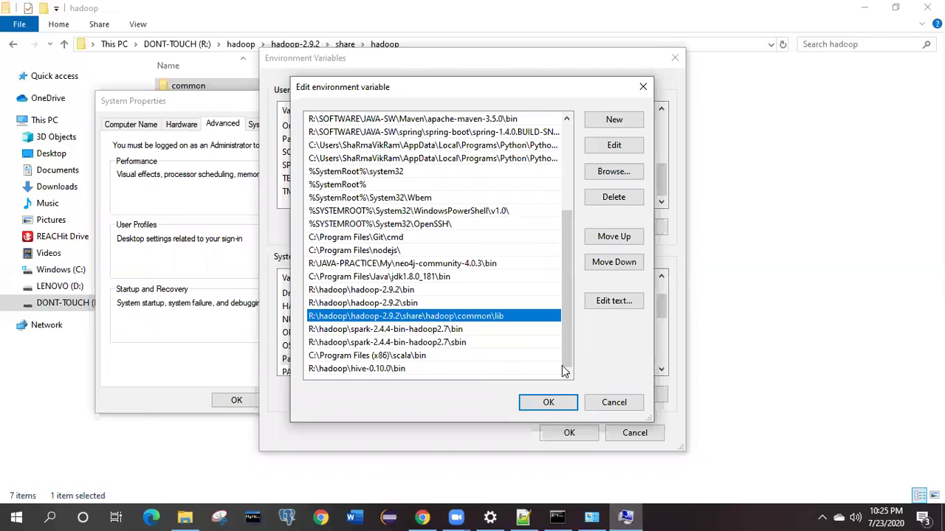
left_click(548, 402)
left_click(569, 433)
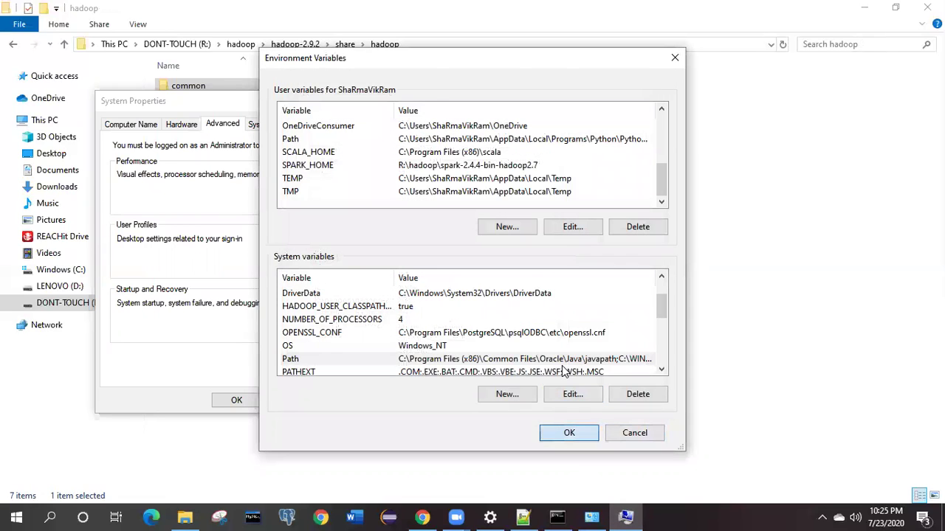
left_click(236, 400)
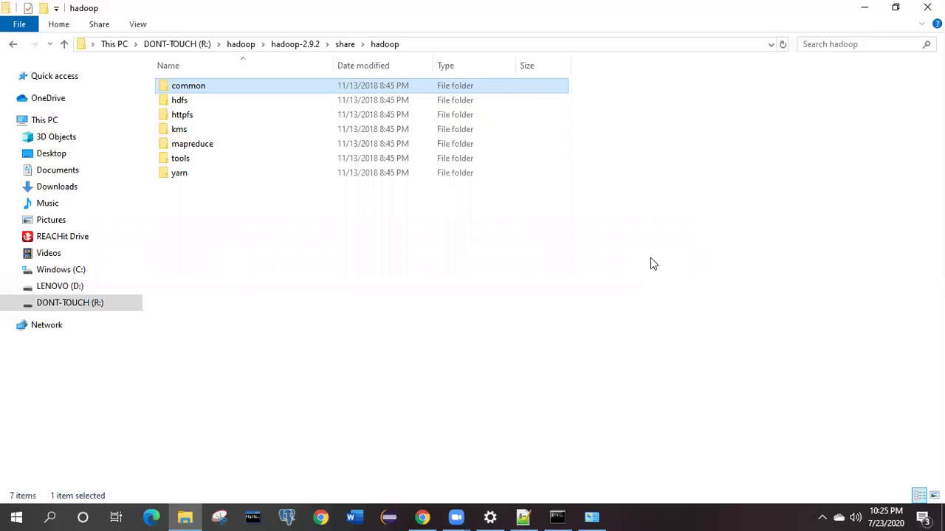
Step: Run hadoop -version in Command Prompt, highlight the command and the Java version line in its output, and minimize the window
left_click(557, 517)
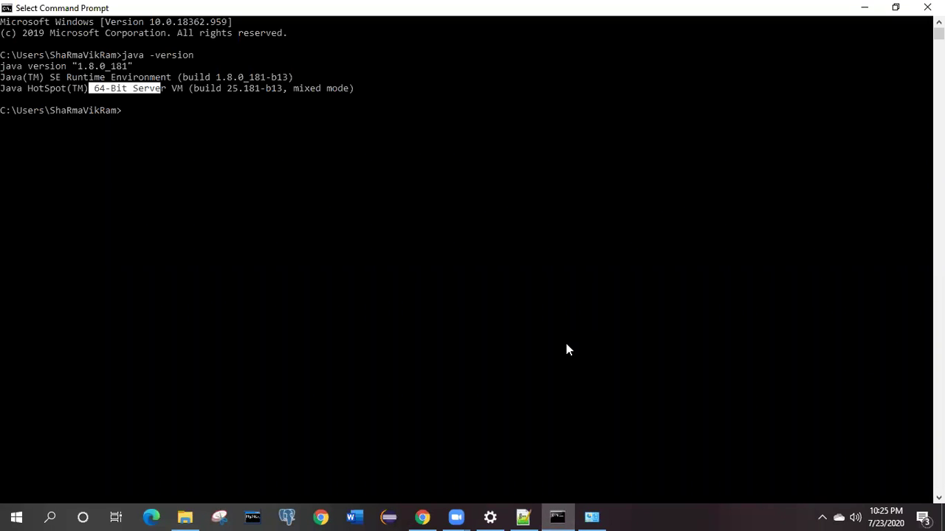
key("Escape")
type("hadoopp")
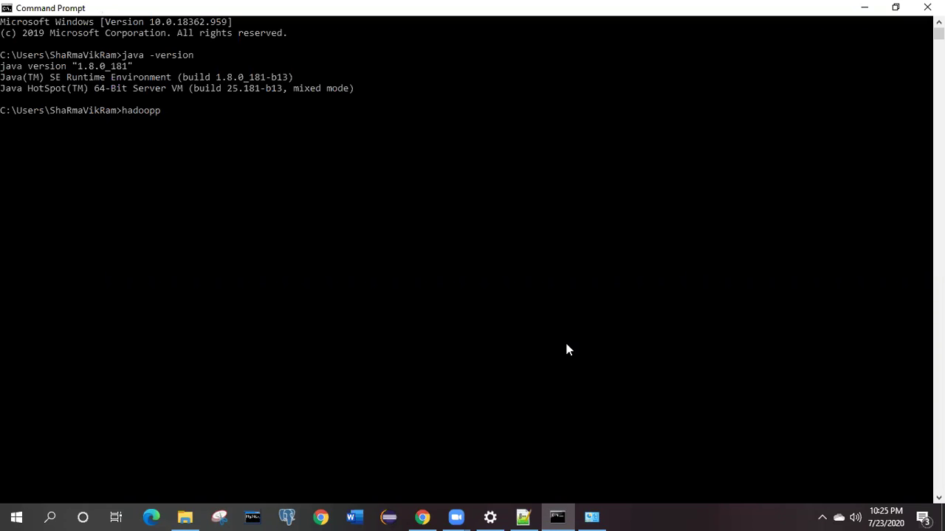
key("BackSpace")
type("-version")
key("Return")
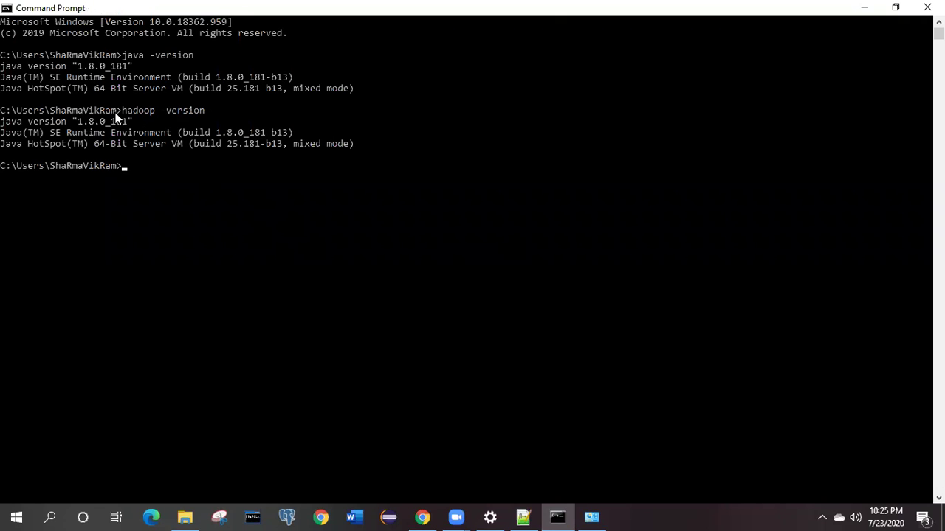
left_click_drag(125, 110, 219, 112)
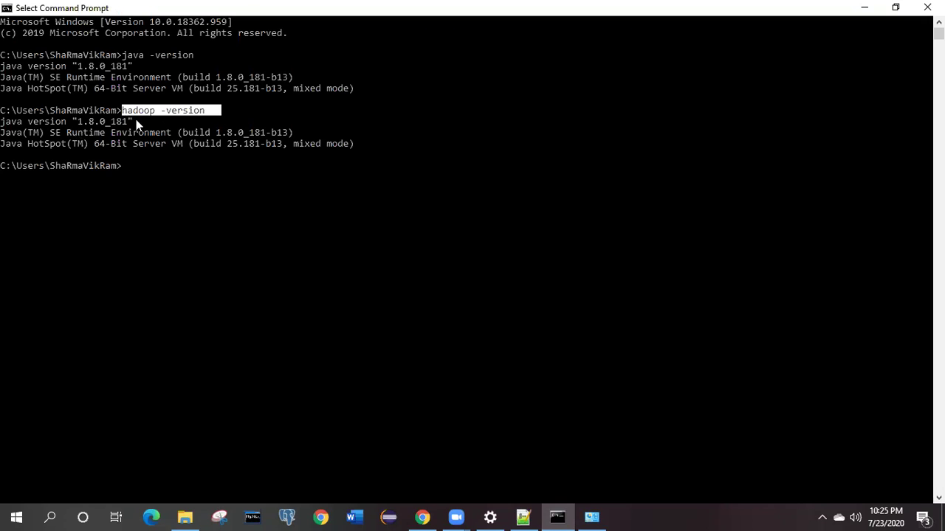
left_click_drag(136, 122, 2, 123)
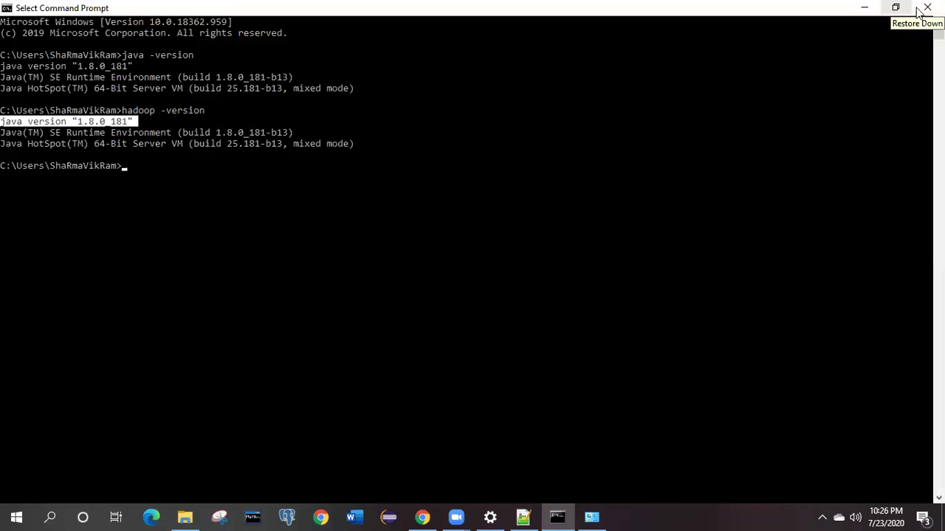
left_click(862, 7)
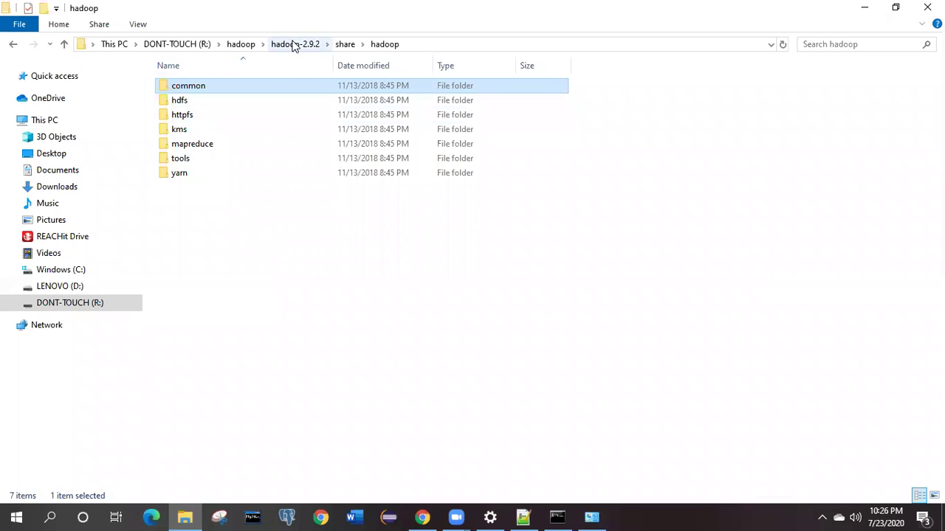
Step: Delete the hive-0.10.0.tar.gz file and the hive-0.10.0.tar folder from the hadoop-2.9.2 folder
left_click(293, 44)
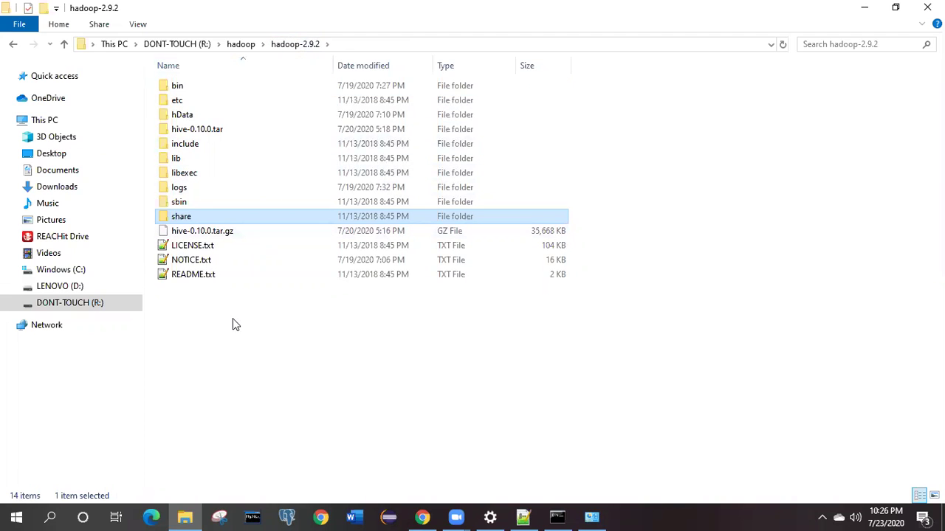
left_click(214, 234)
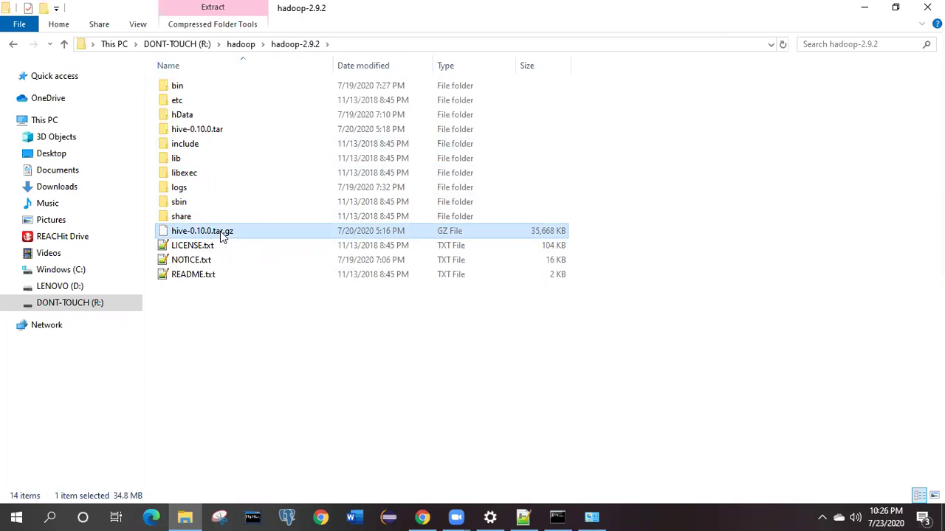
right_click(222, 234)
left_click(258, 457)
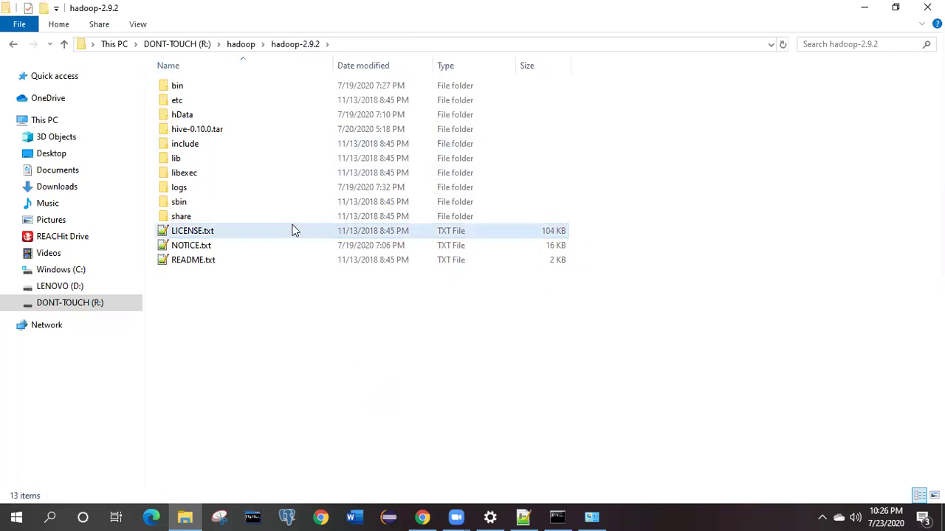
right_click(224, 128)
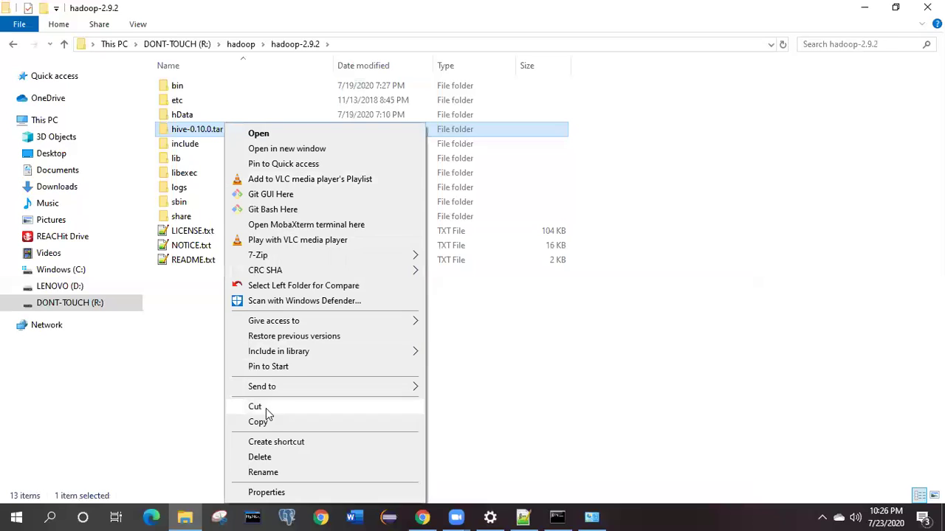
left_click(260, 457)
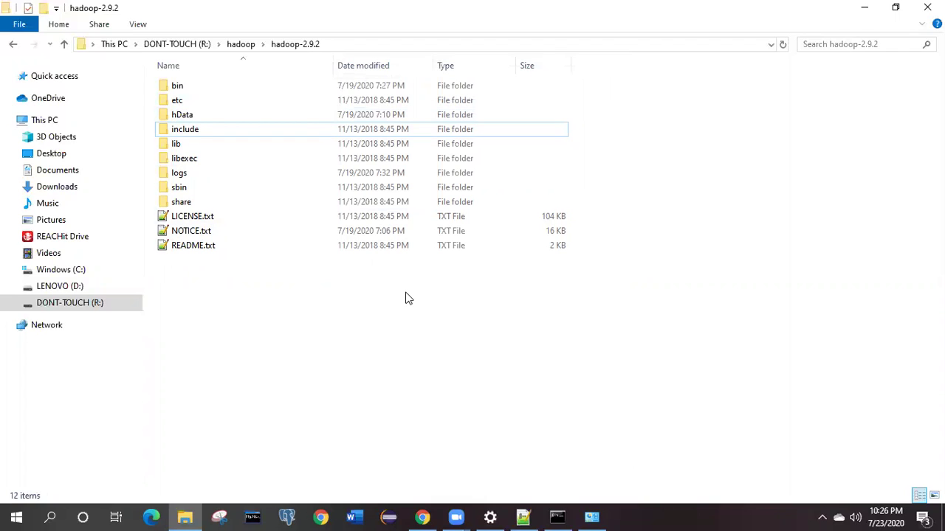
Step: Examine hadoop.cmd, hdfs.cmd, mapred.cmd, winutils.exe and yarn.cmd in hadoop-2.9.2's bin folder
left_click(228, 101)
double_click(227, 104)
left_click(230, 88)
left_click(294, 45)
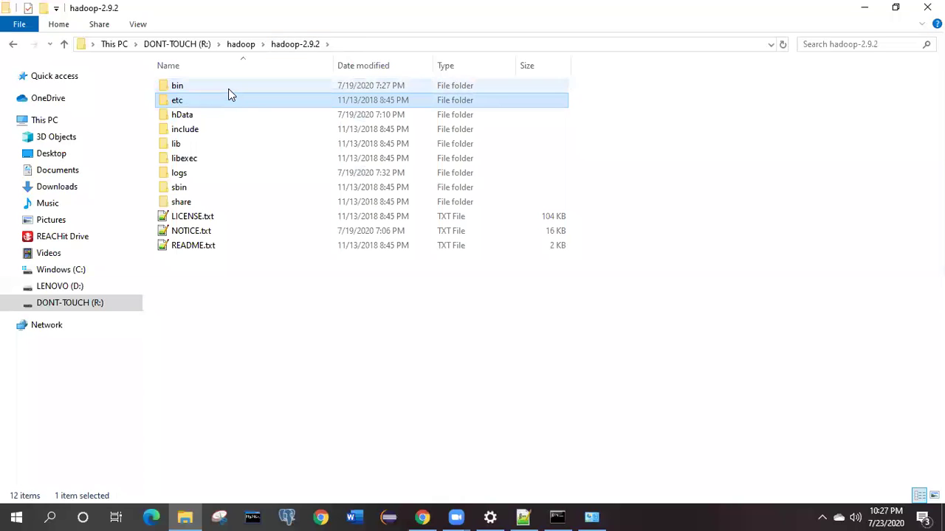
double_click(228, 86)
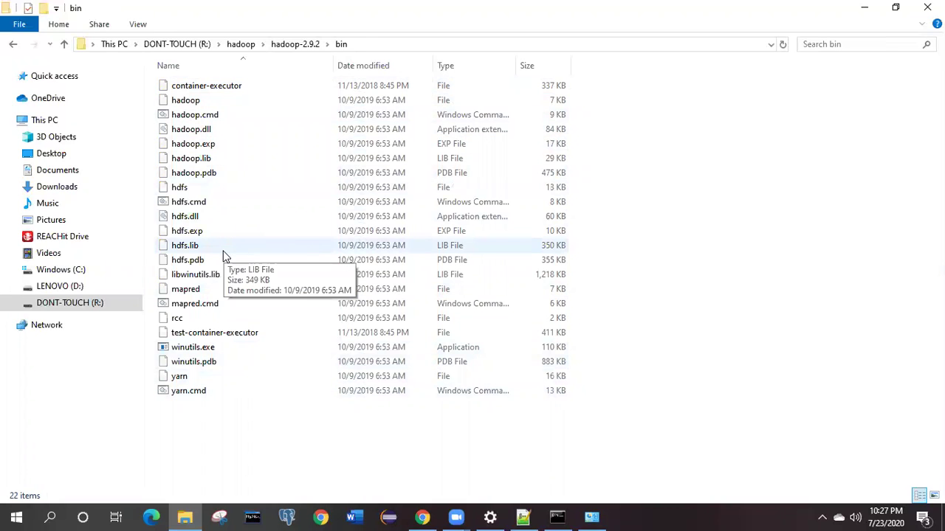
left_click(196, 117)
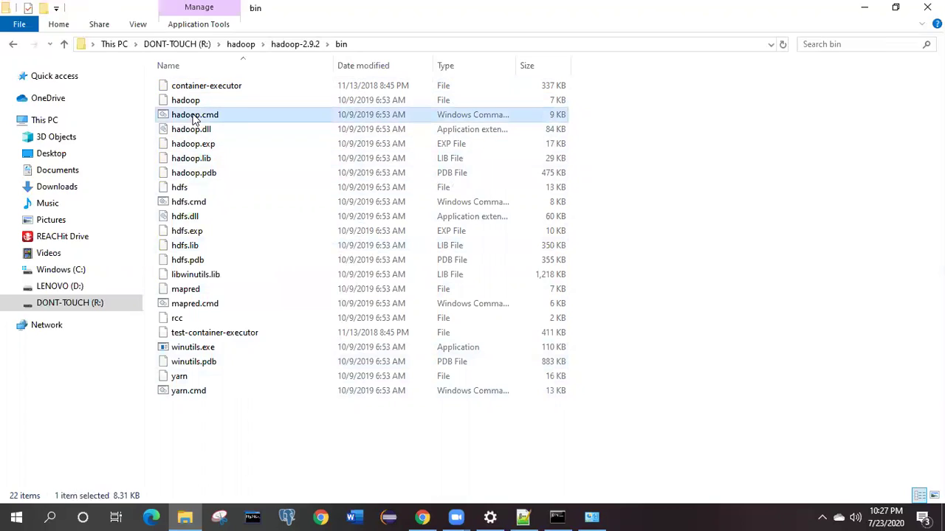
left_click(197, 205)
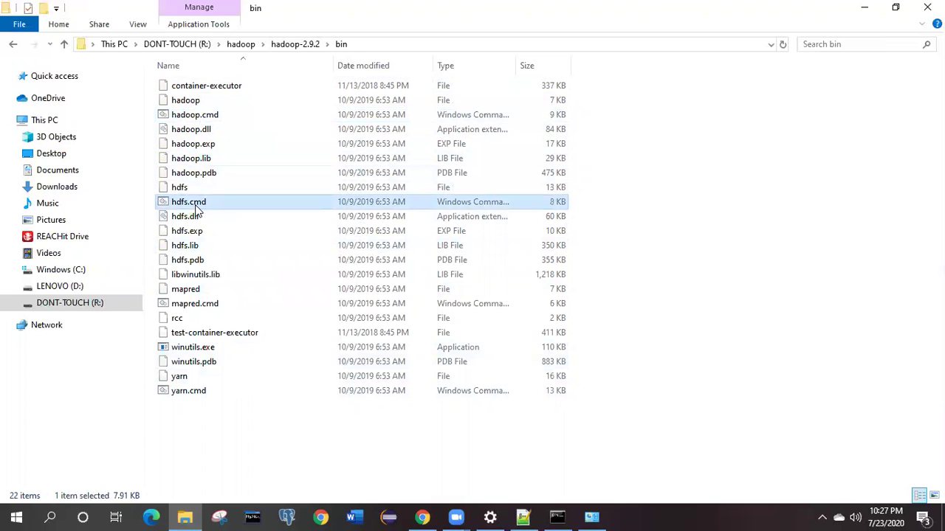
left_click(211, 310)
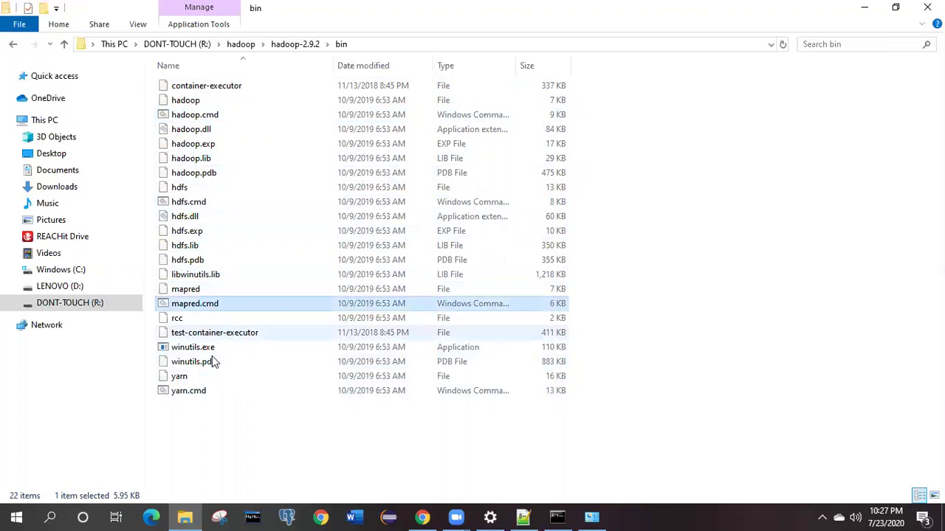
left_click(213, 349)
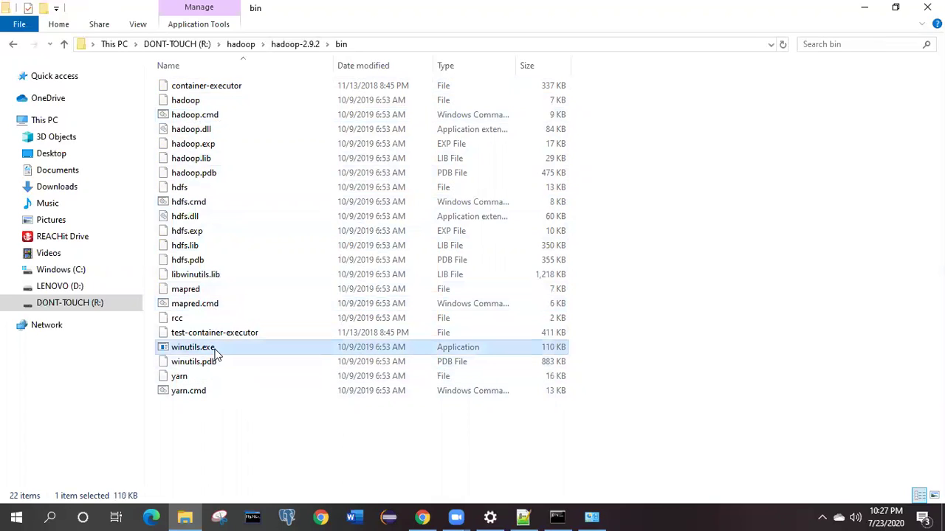
left_click(214, 392)
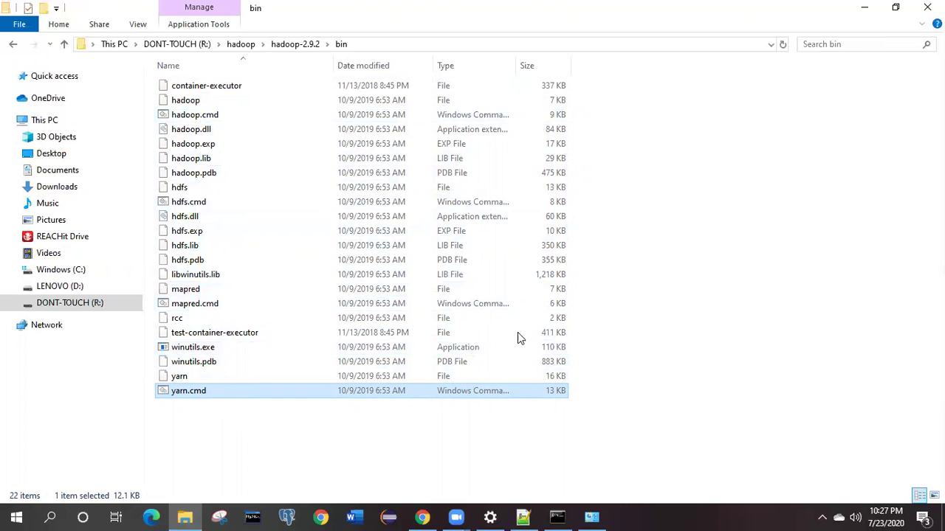
Step: Open hadoop-env.cmd from hadoop-2.9.2's etc\hadoop folder for editing in Notepad++
left_click(296, 45)
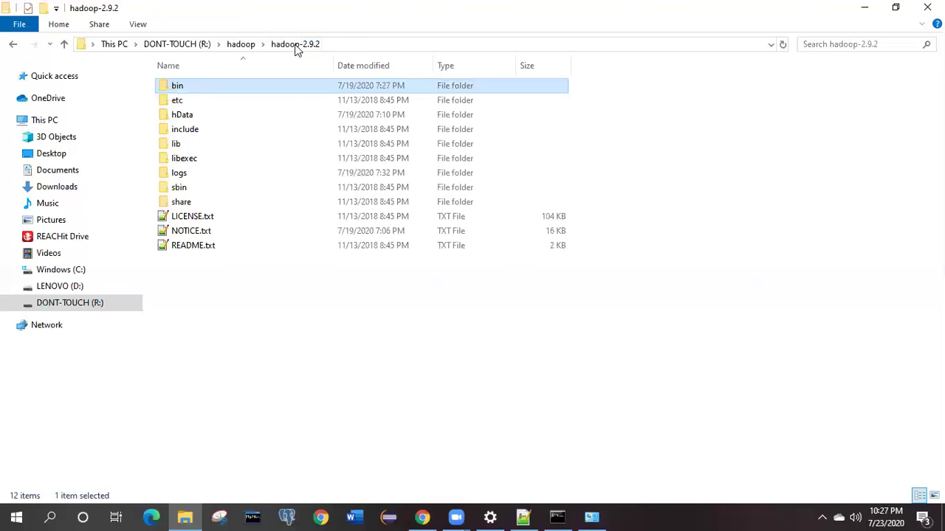
double_click(242, 102)
double_click(244, 83)
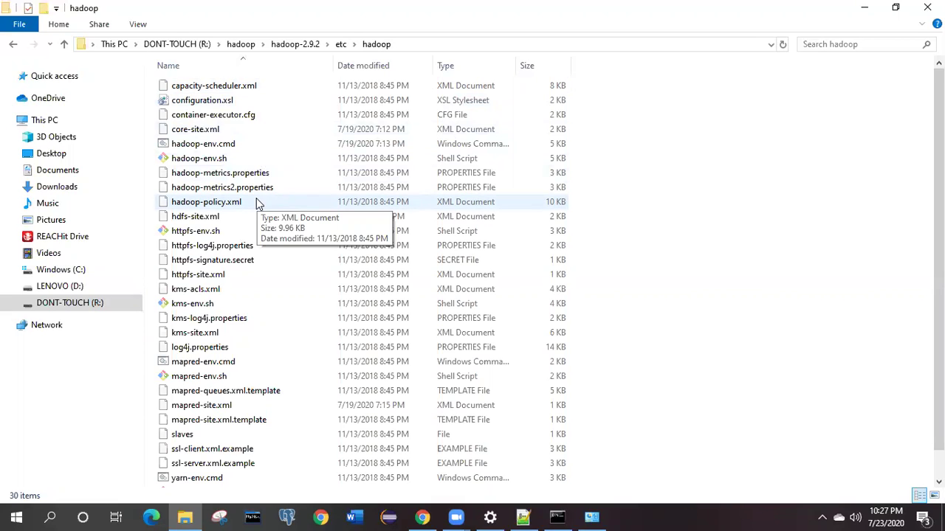
left_click(248, 150)
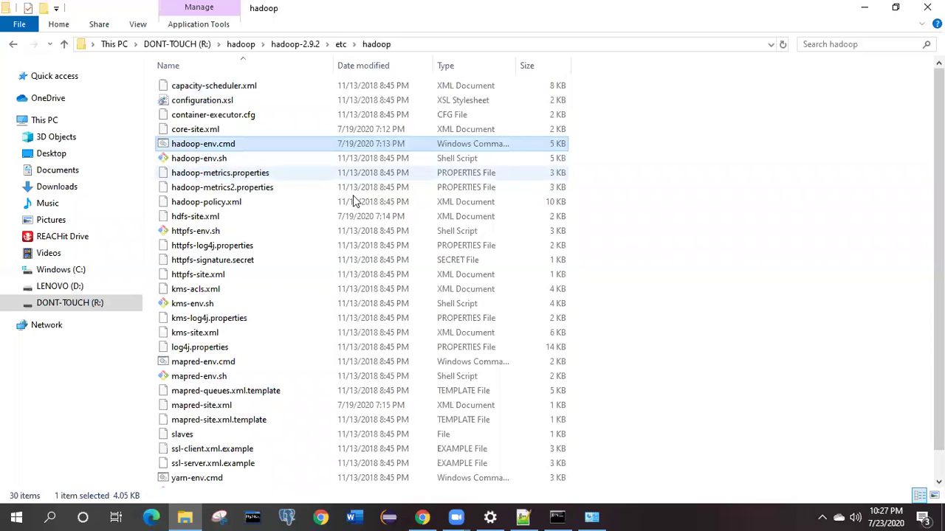
left_click(234, 144)
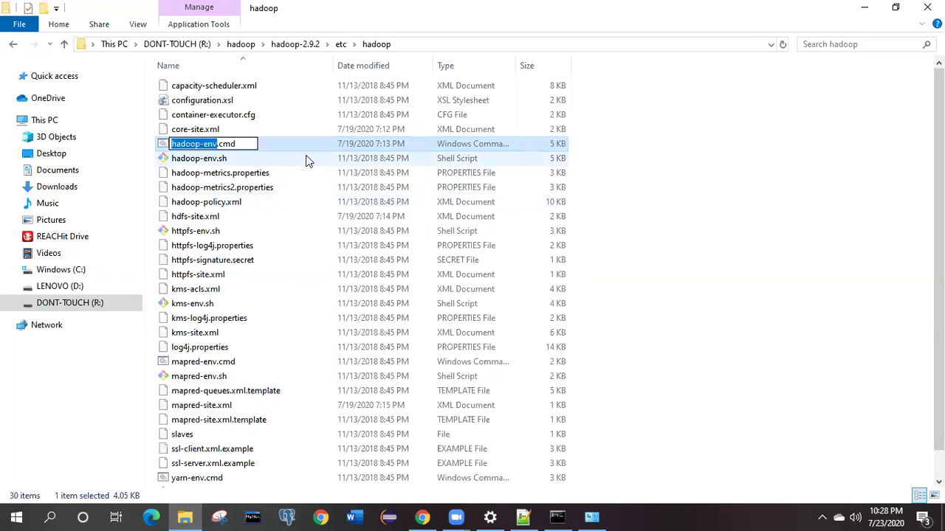
left_click(311, 148)
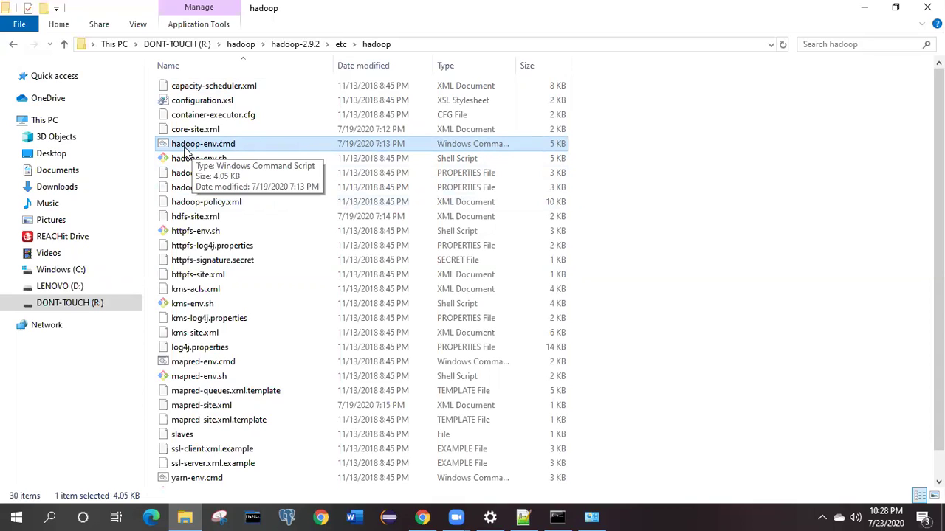
right_click(261, 151)
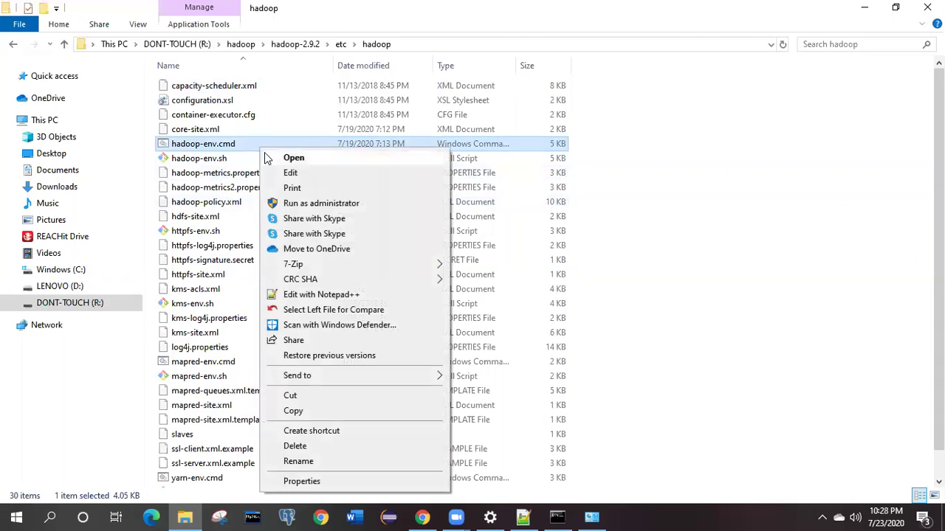
left_click(314, 294)
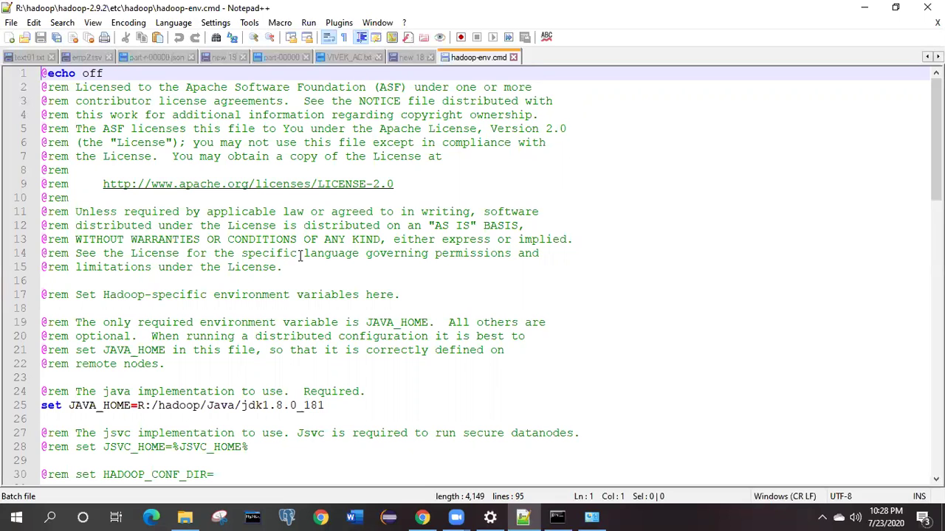
Step: Review the set JAVA_HOME line and its JDK path in hadoop-env.cmd, and switch back to File Explorer
scroll(301, 254, "down", 5)
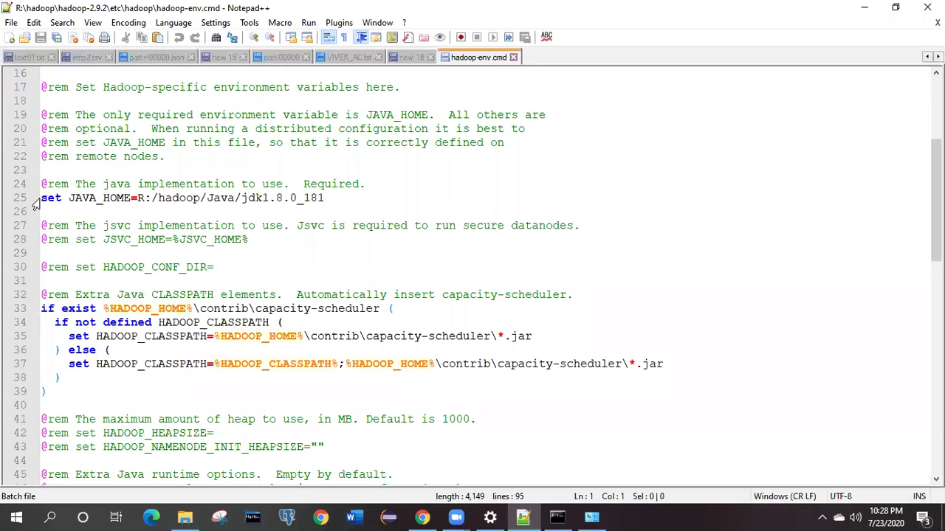
left_click_drag(41, 197, 164, 198)
left_click(153, 202)
left_click(194, 201)
left_click(227, 199)
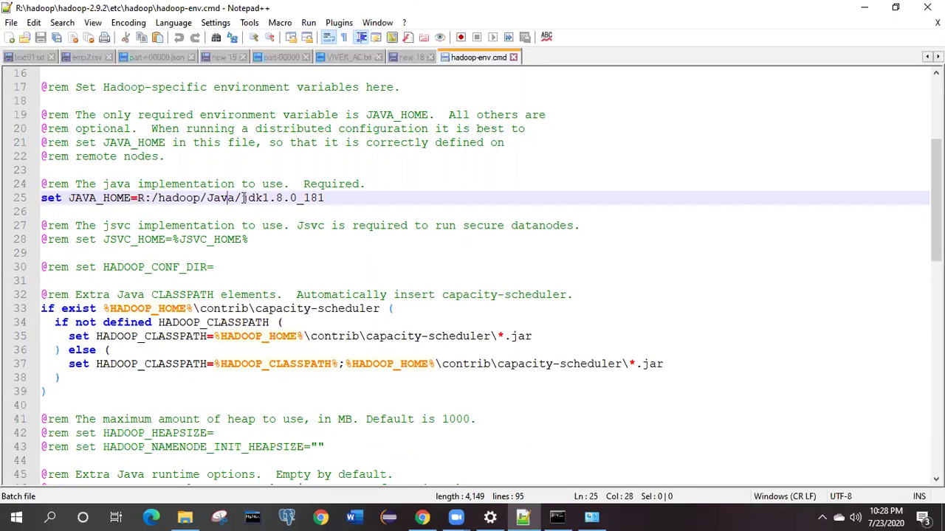
left_click_drag(329, 198, 42, 199)
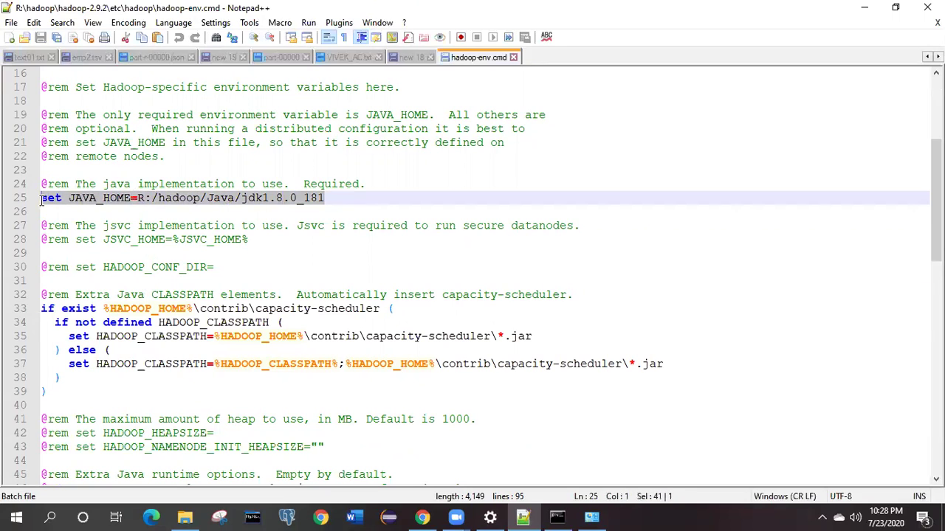
left_click(198, 514)
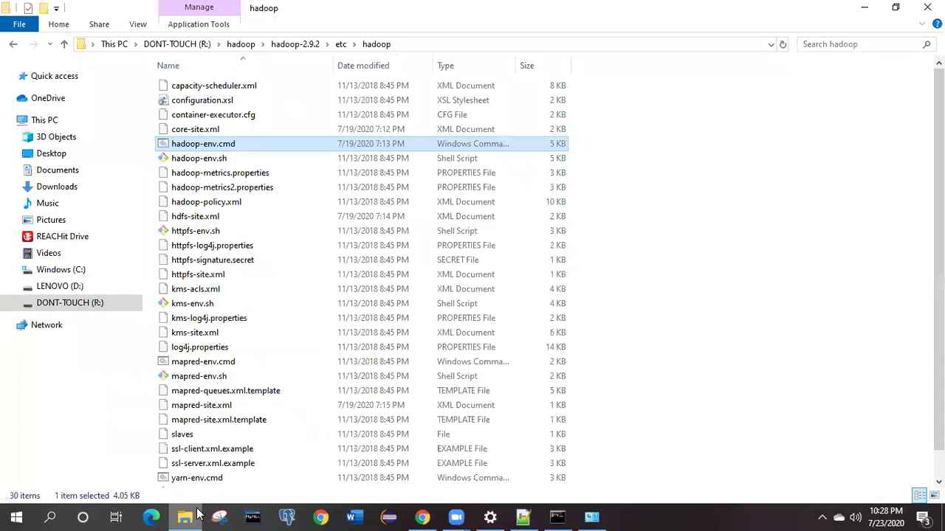
Step: Open the jdk1.8.0_181 folder under C:\Program Files\Java and display its full path
left_click(71, 271)
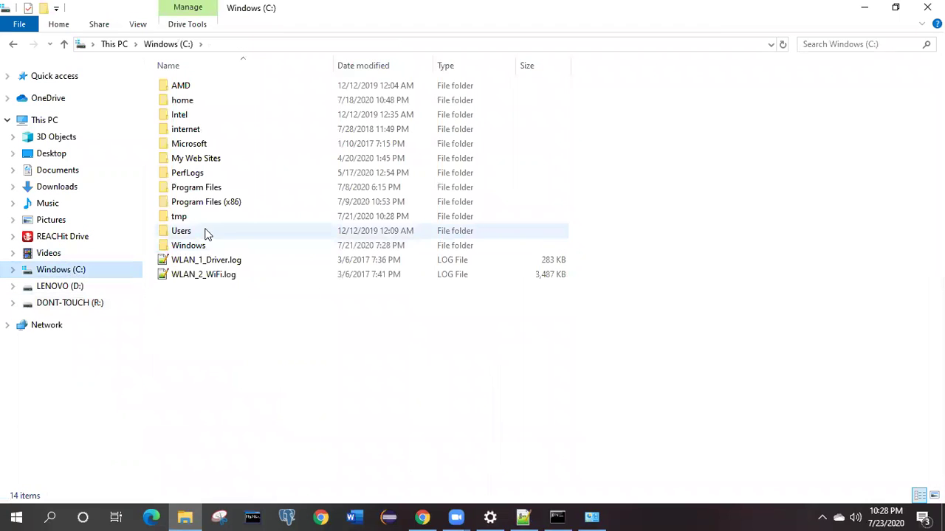
double_click(211, 188)
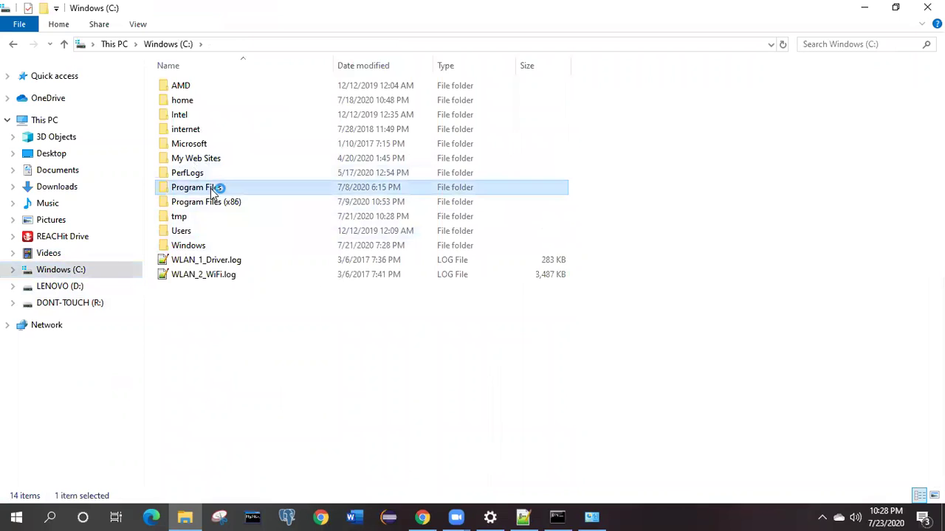
double_click(189, 330)
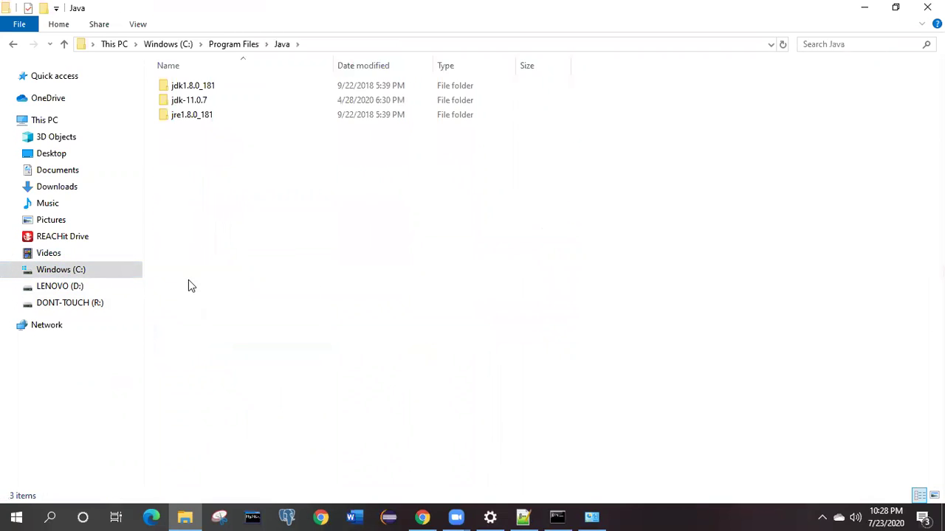
double_click(223, 85)
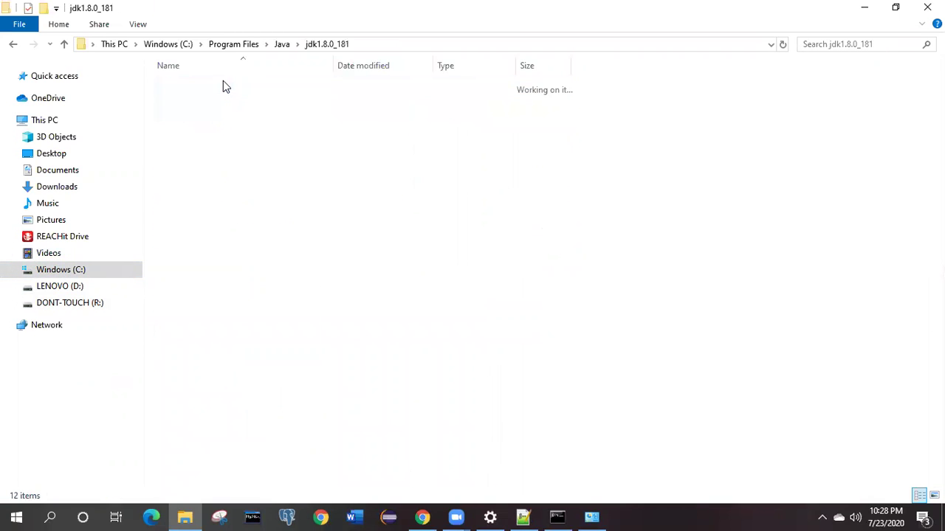
left_click(392, 44)
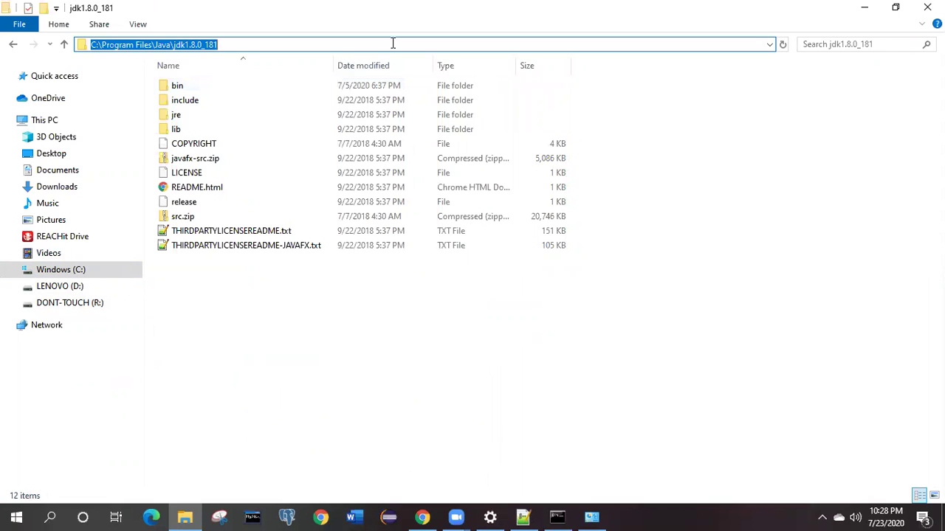
left_click(137, 45)
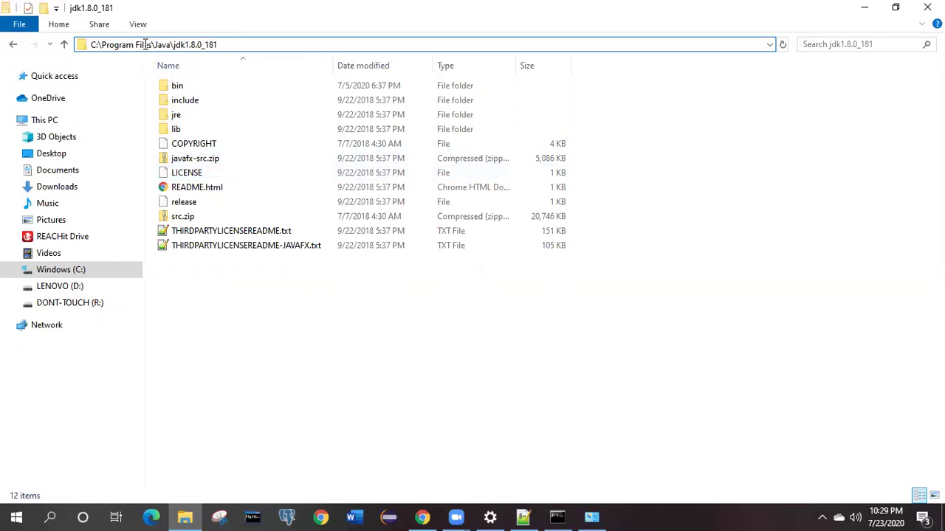
left_click(240, 339)
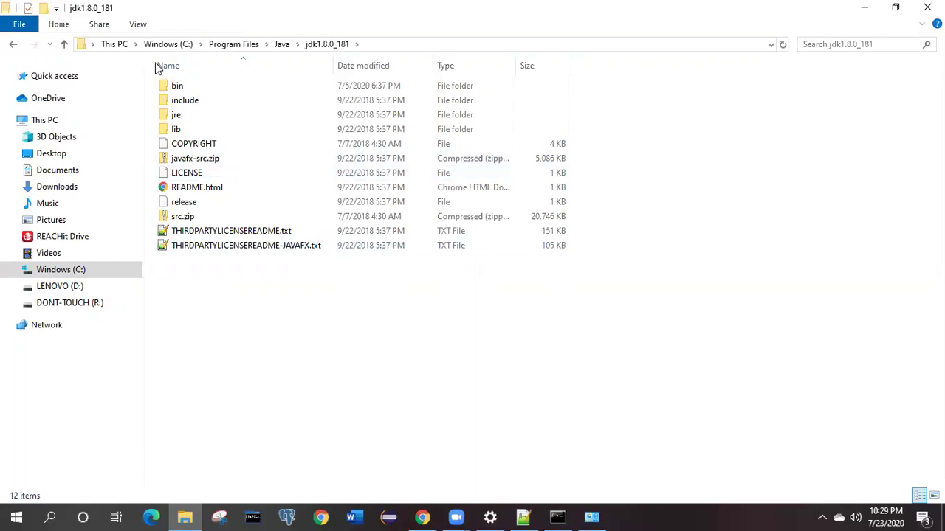
Step: Go back up to Program Files and copy the whole Java folder
left_click(284, 45)
right_click(217, 86)
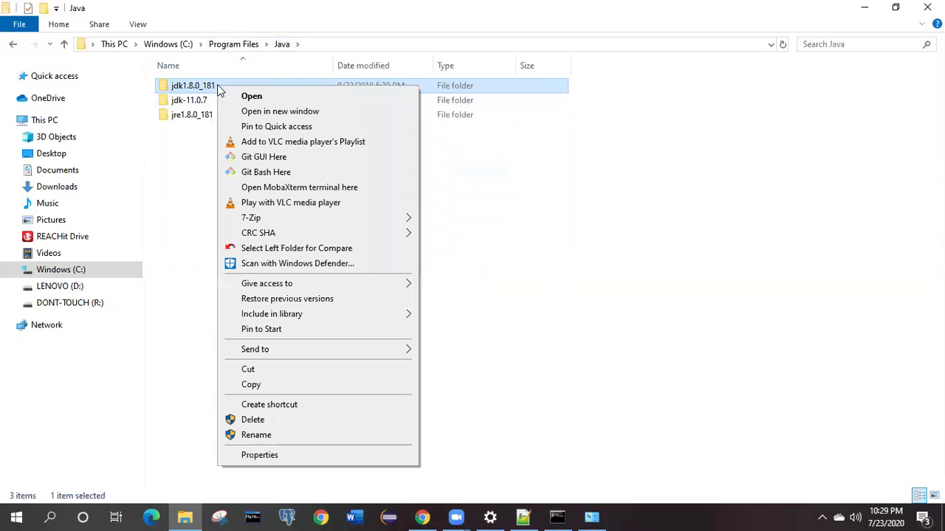
left_click(177, 232)
left_click(234, 46)
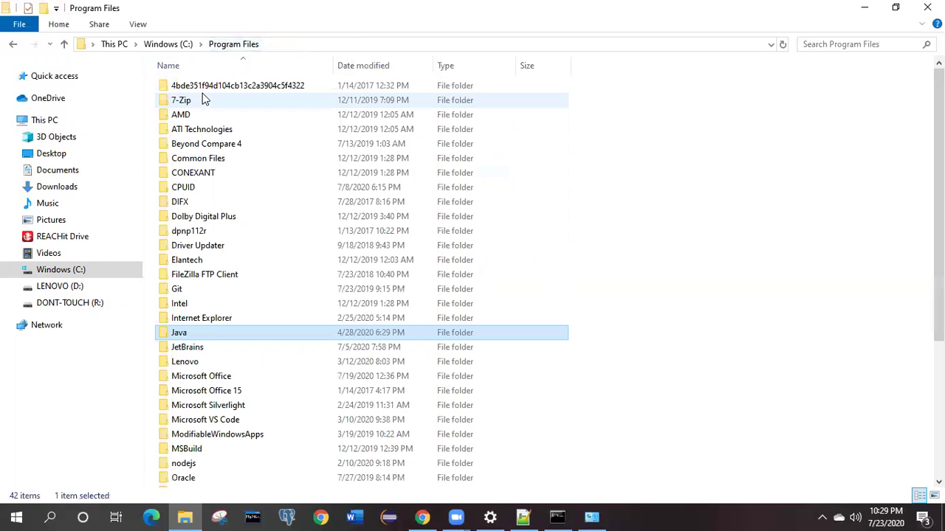
right_click(190, 332)
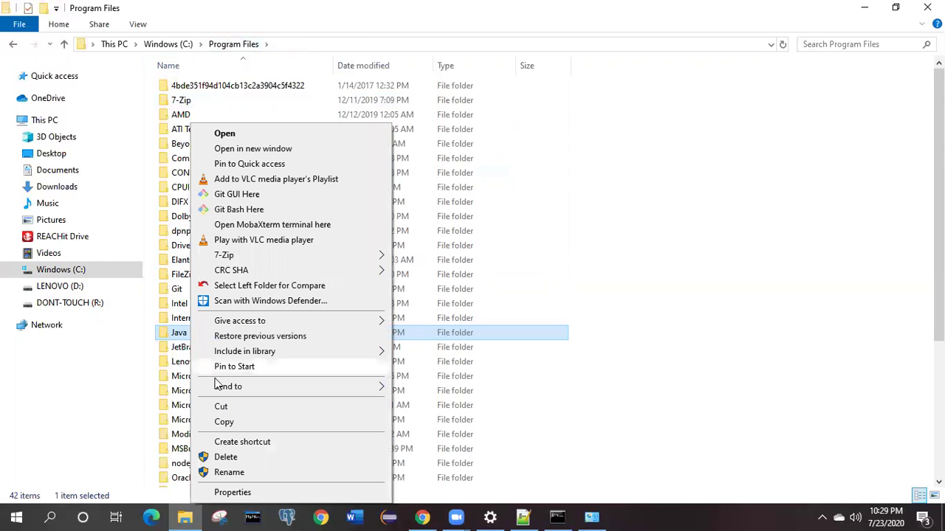
left_click(223, 424)
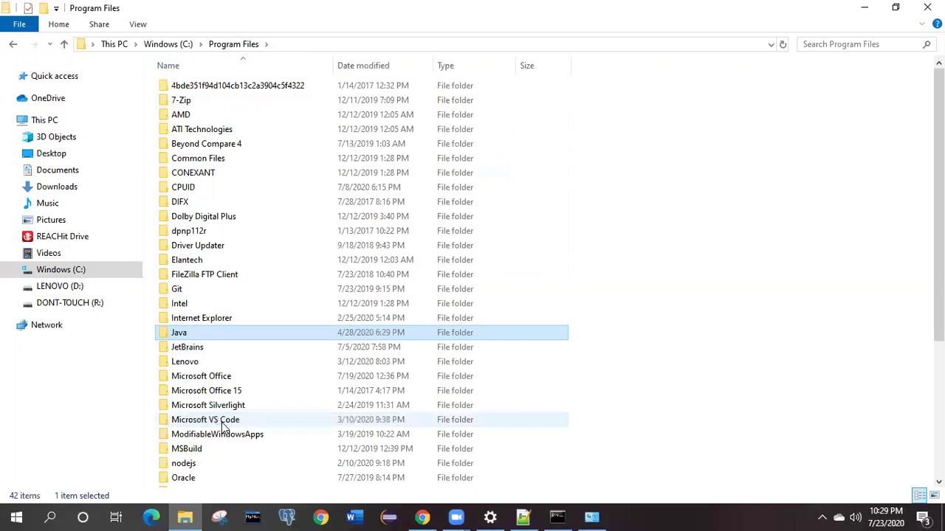
Step: Display the full path of jdk1.8.0_181 in R:\hadoop\Java and compare it with the JAVA_HOME line in hadoop-env.cmd in Notepad++
left_click(82, 304)
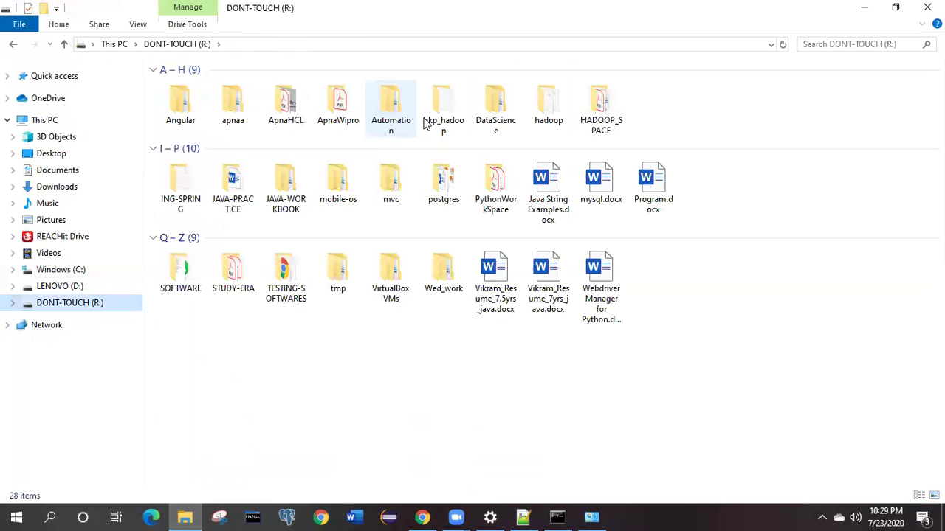
left_click(550, 113)
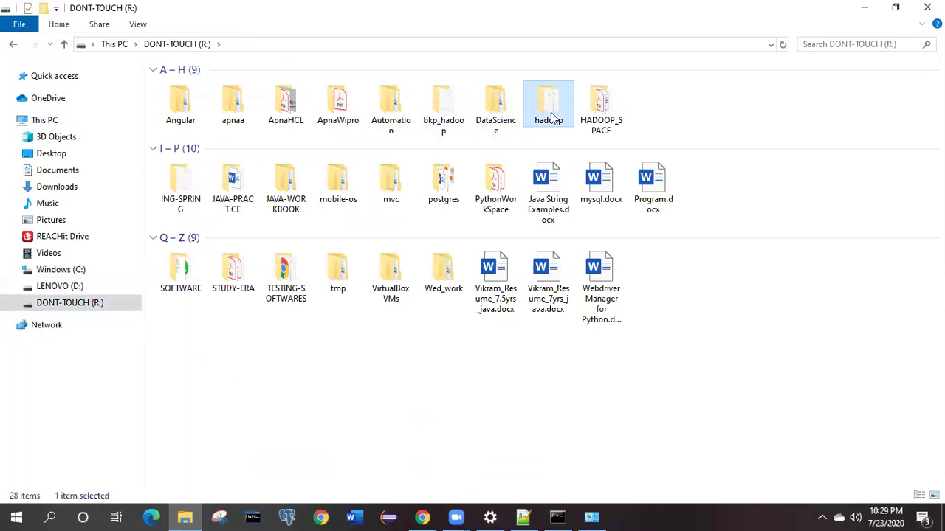
double_click(552, 119)
left_click(205, 133)
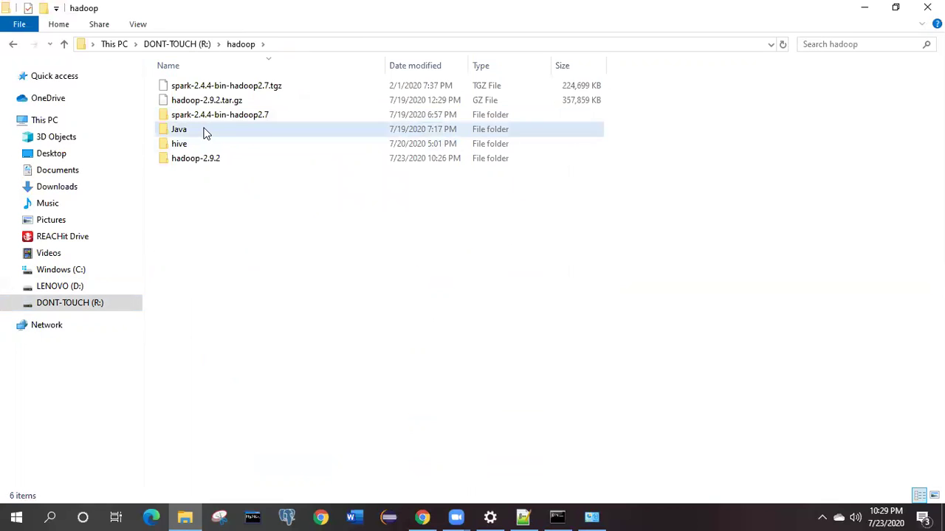
double_click(205, 133)
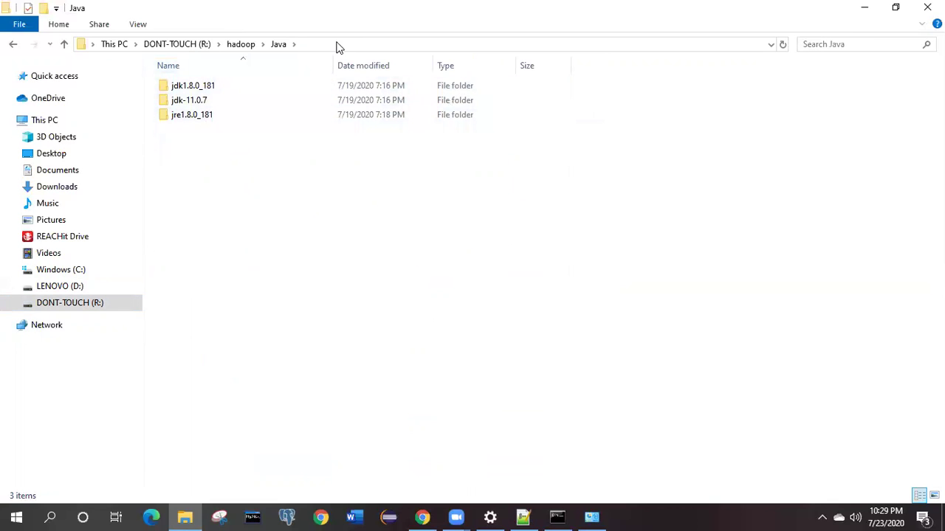
double_click(261, 86)
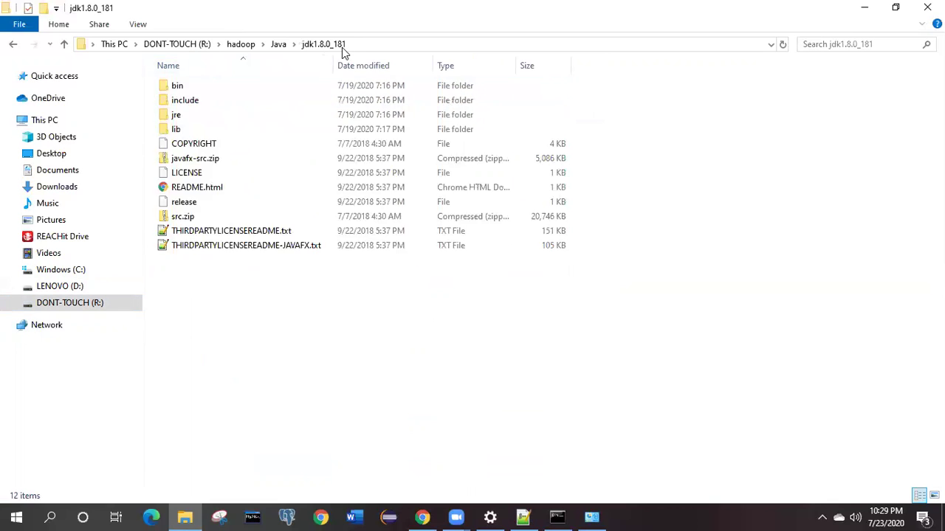
left_click(405, 44)
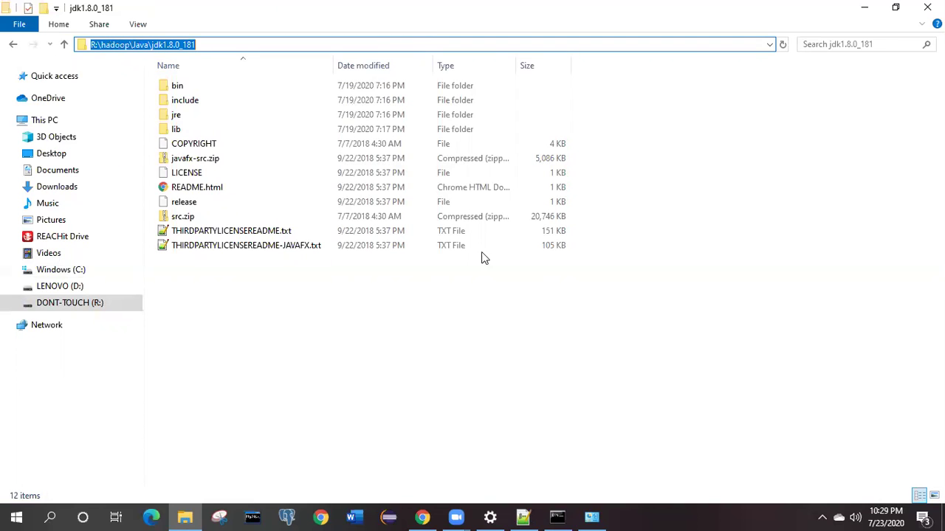
left_click(522, 517)
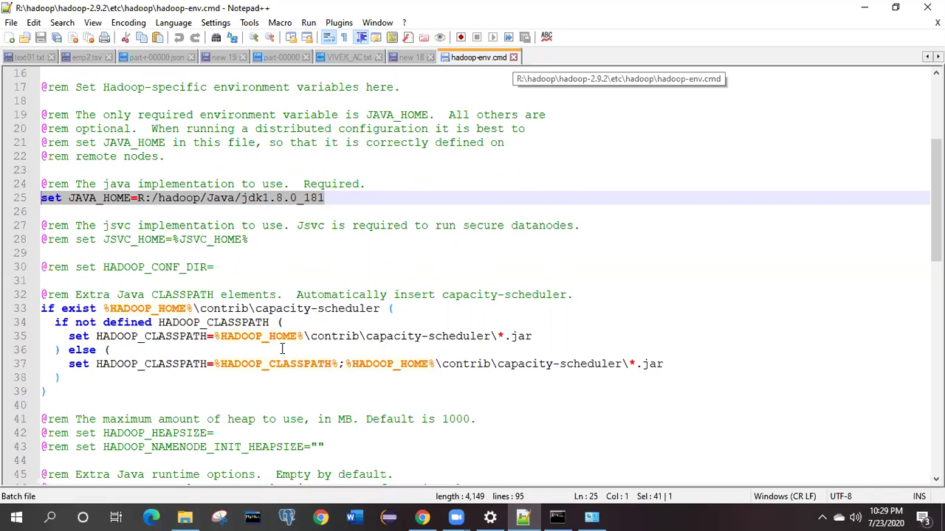
Step: Switch to File Explorer and return to the etc\hadoop folder of hadoop-2.9.2
left_click(186, 517)
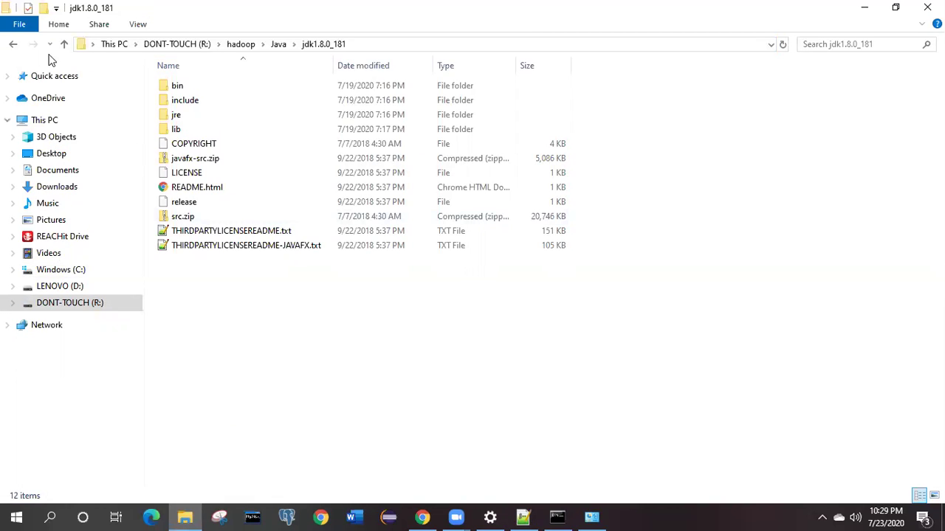
left_click(12, 46)
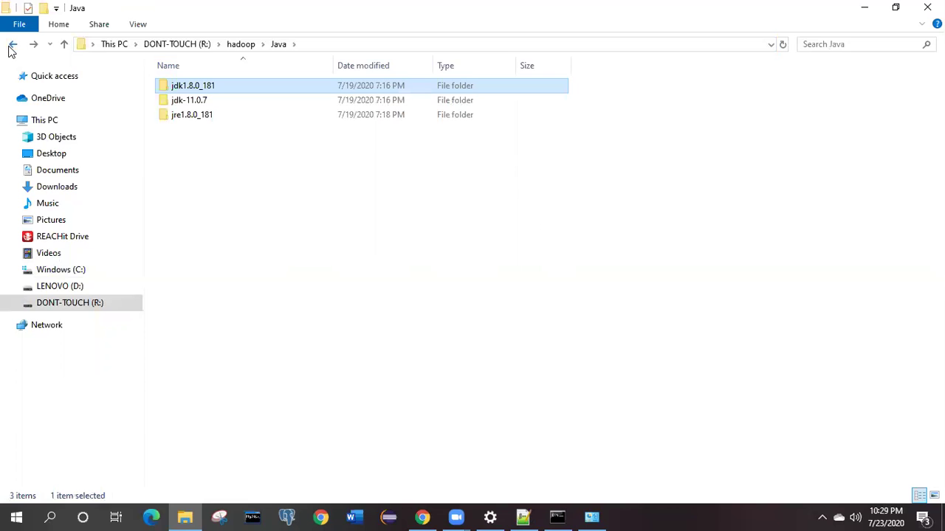
left_click(12, 46)
left_click(12, 46)
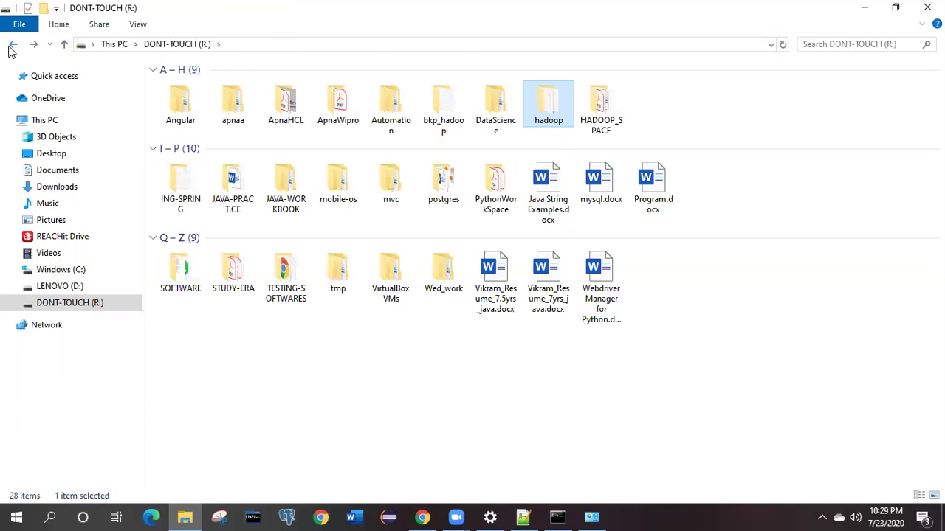
left_click(12, 46)
key("Return")
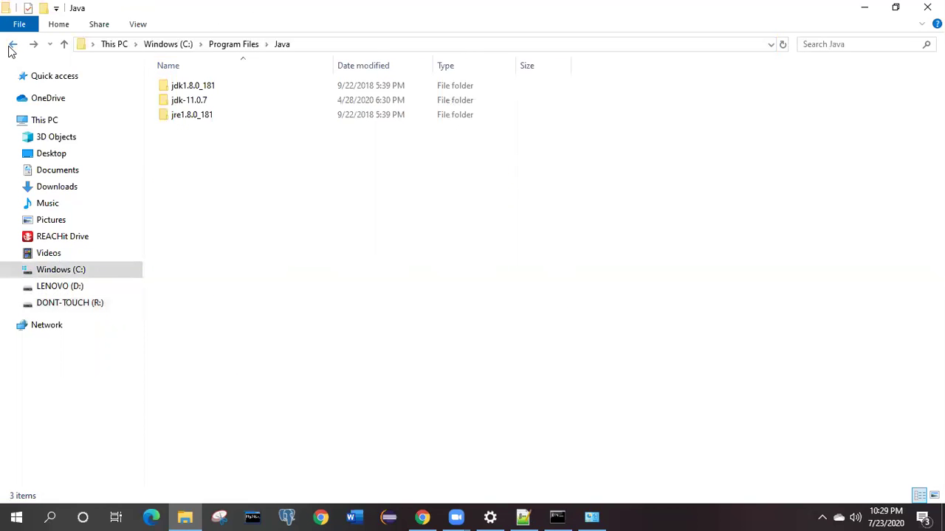
left_click(11, 47)
left_click(10, 46)
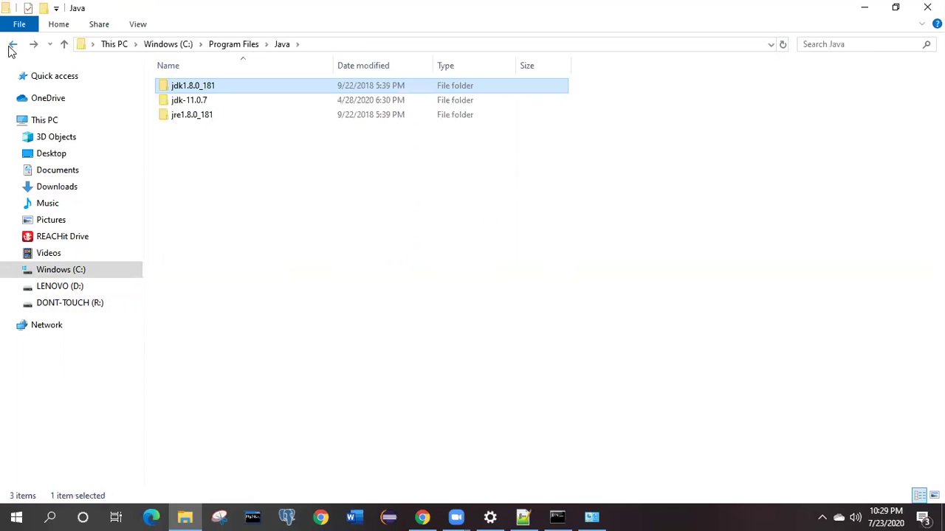
left_click(11, 46)
left_click(10, 47)
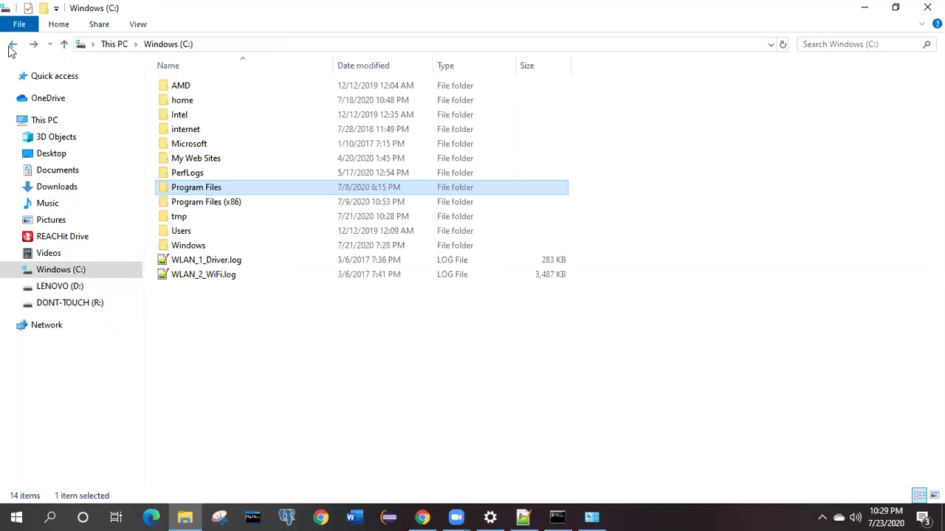
left_click(10, 46)
left_click(10, 47)
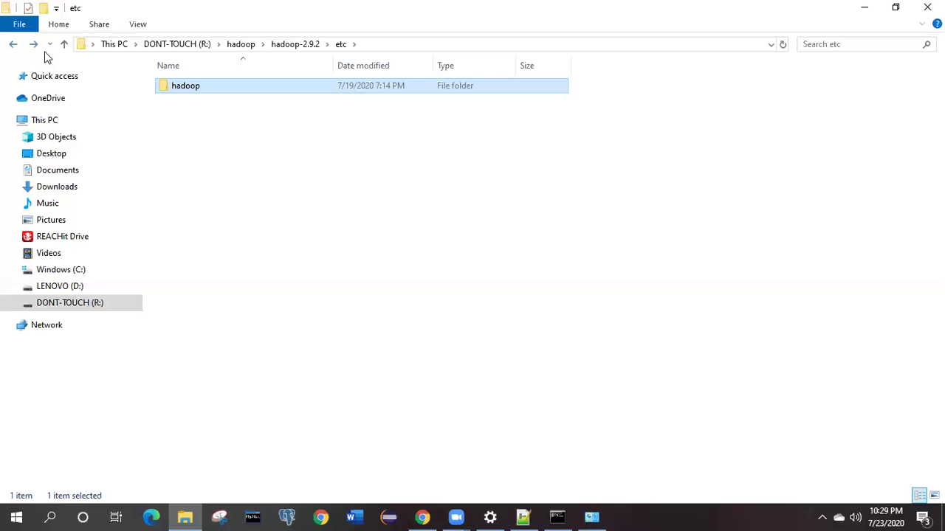
left_click(35, 46)
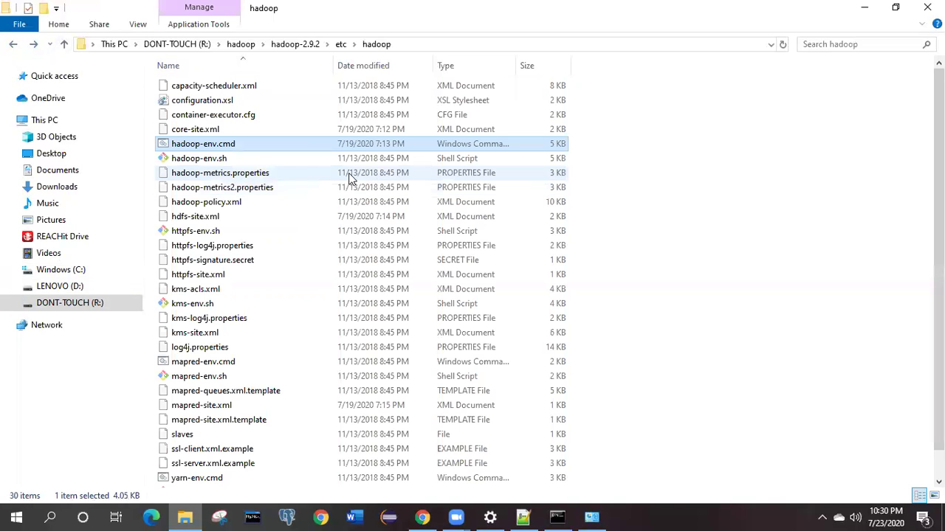
Step: Open core-site.xml from the etc\hadoop folder in Notepad++ and review the property blocks inside its configuration element
left_click(209, 130)
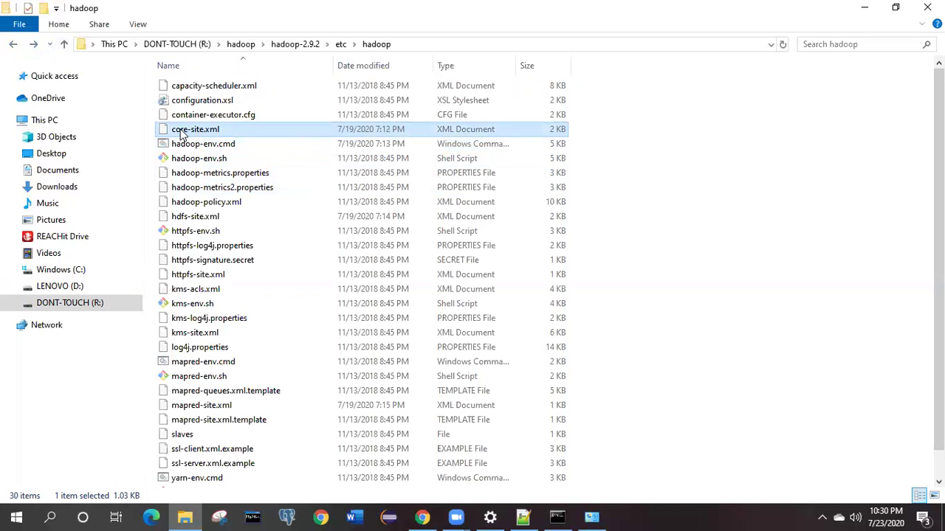
right_click(260, 135)
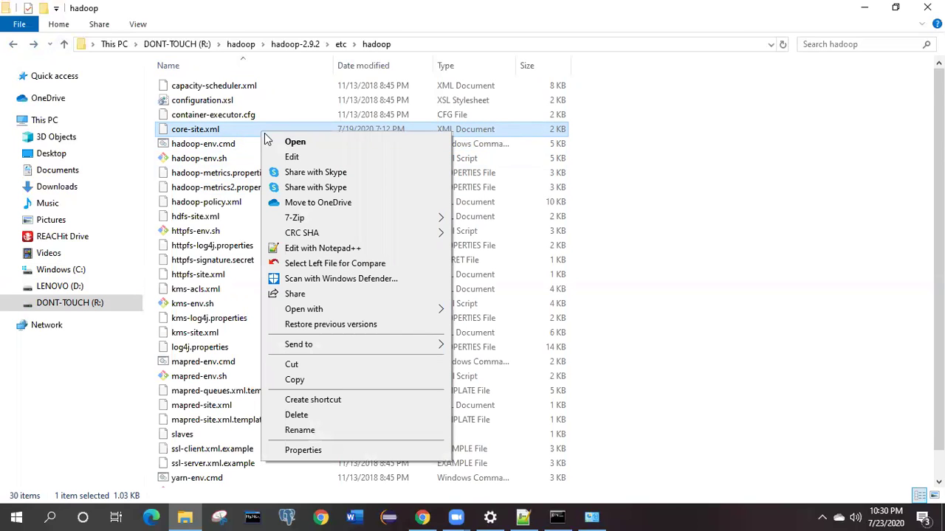
left_click(328, 250)
scroll(321, 255, "down", 1)
left_click_drag(50, 294, 168, 459)
key("shift+Up")
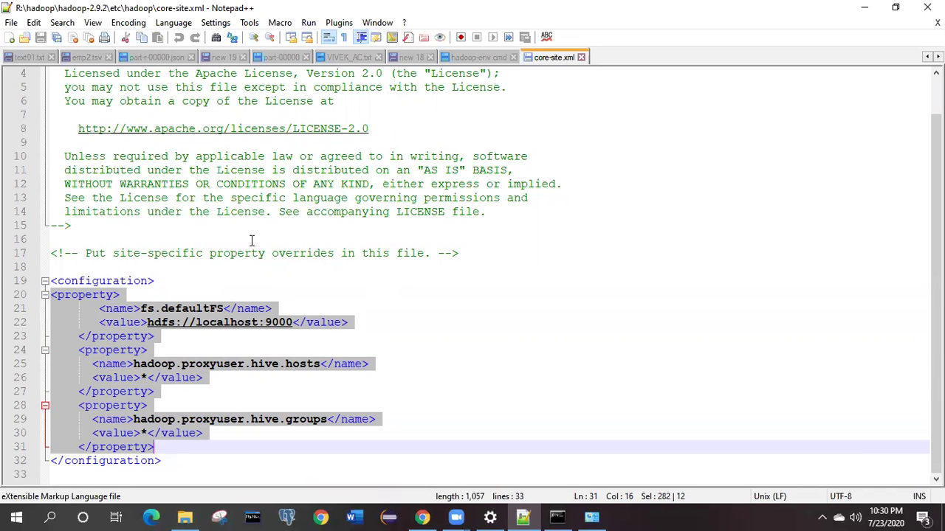
left_click(389, 333)
Step: Indent the opening property tag of the fs.defaultFS block in core-site.xml by one tab and save the file
left_click(52, 297)
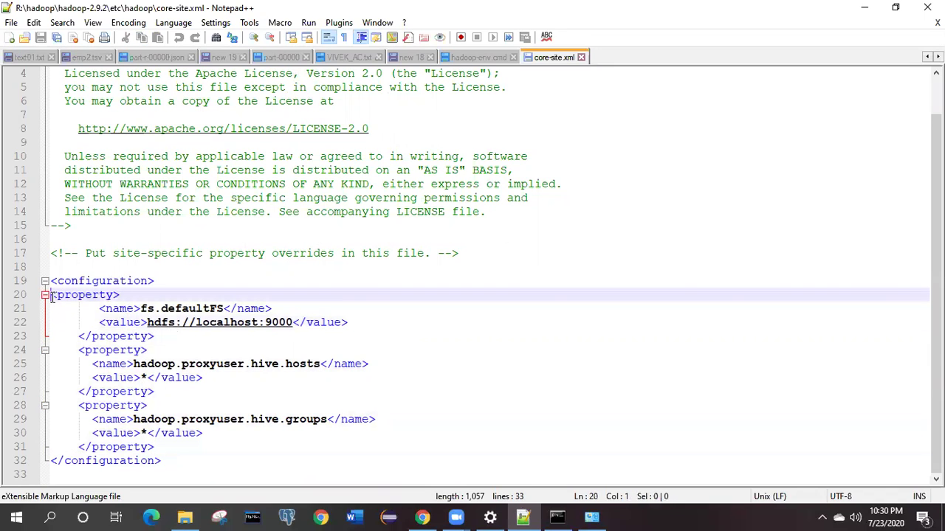
key("Tab")
left_click_drag(79, 295, 169, 334)
key("ctrl+s")
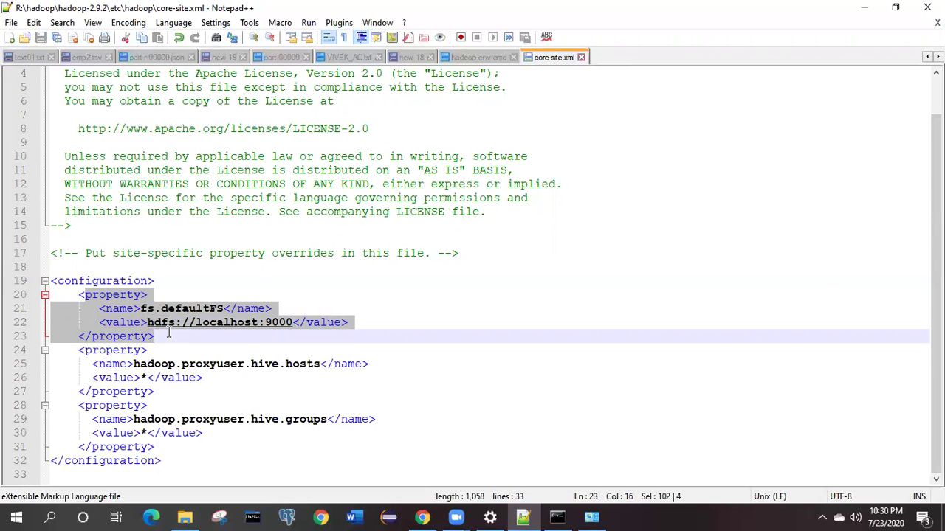
Step: Review the hadoop.proxyuser.hive and fs.defaultFS properties, then close core-site.xml and switch back to File Explorer
left_click_drag(81, 350, 169, 446)
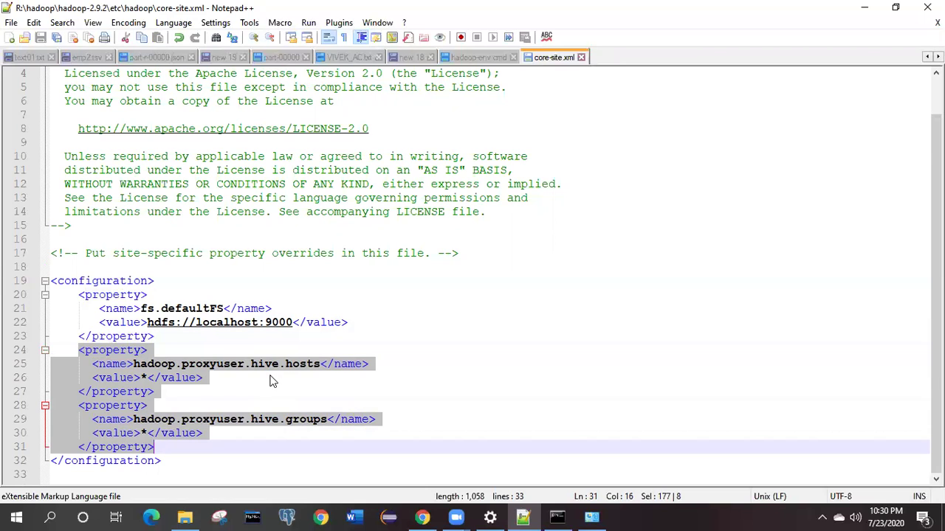
left_click(153, 336)
left_click_drag(153, 336, 78, 295)
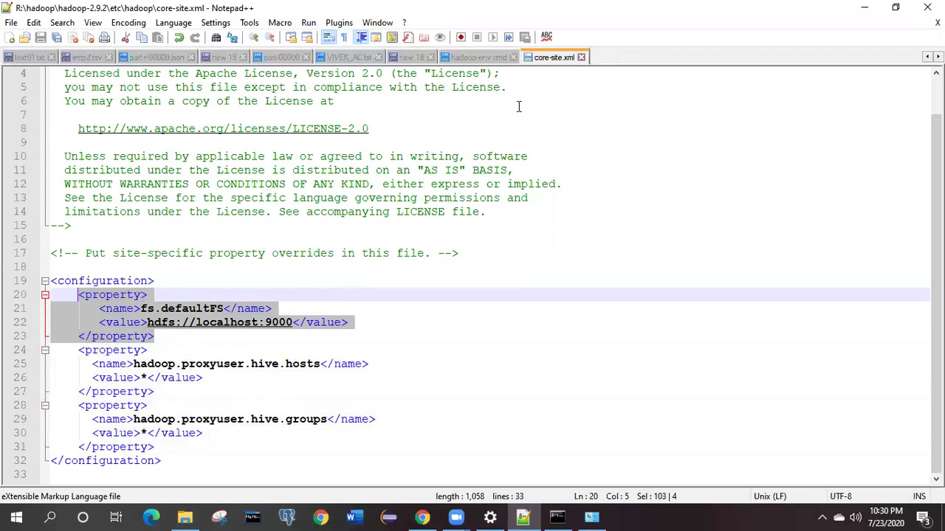
left_click(581, 57)
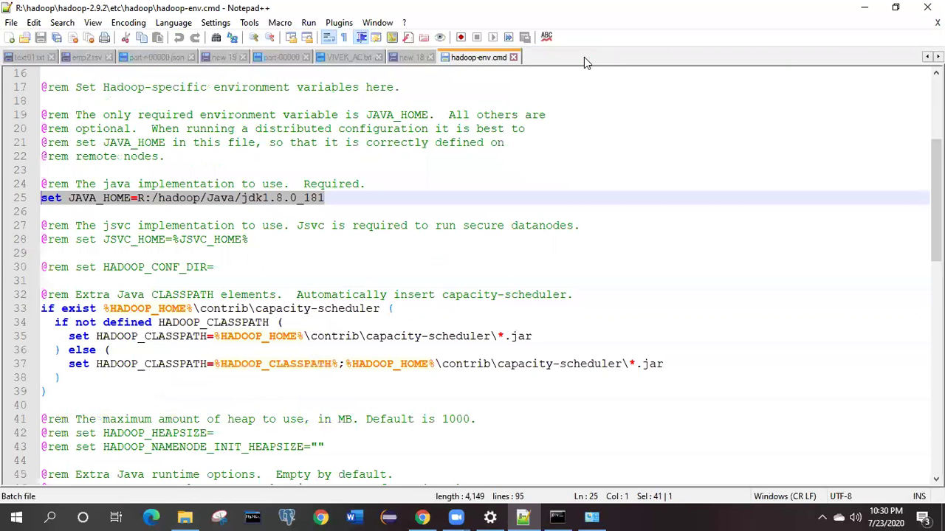
left_click(184, 517)
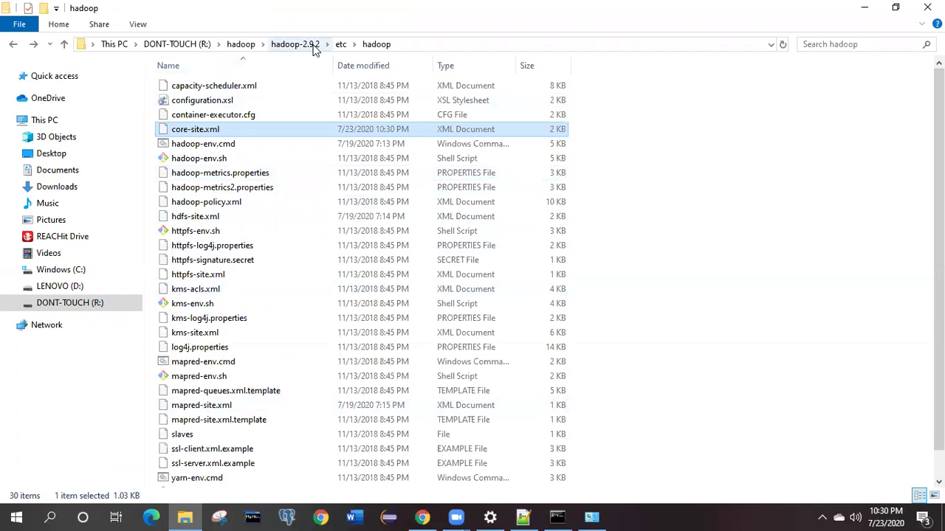
Step: Open hdfs-site.xml from the etc\hadoop folder in Notepad++ and look through its contents
left_click(271, 218)
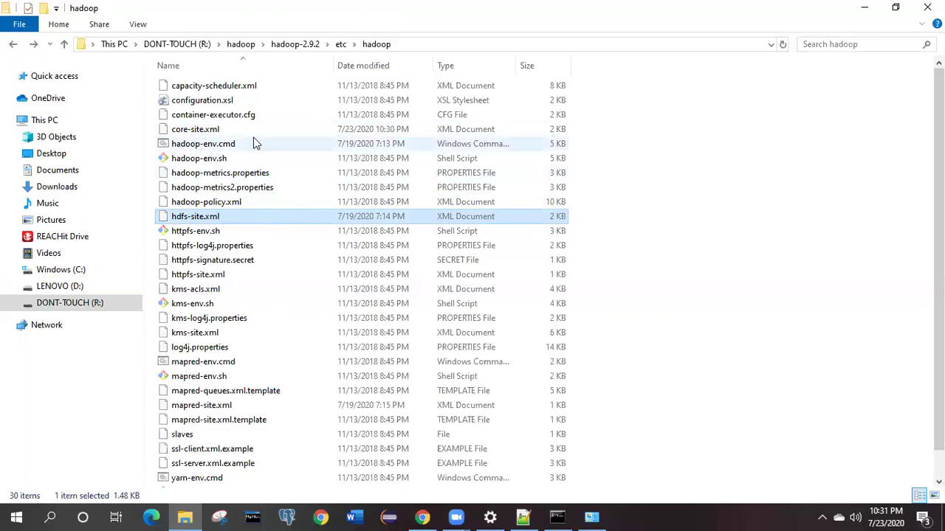
right_click(207, 220)
left_click(263, 289)
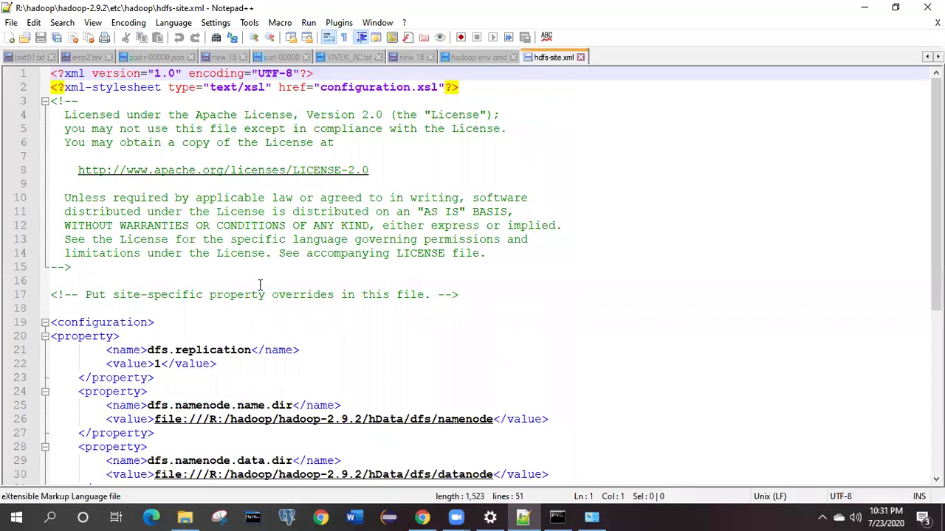
scroll(259, 285, "down", 5)
scroll(260, 279, "up", 5)
scroll(111, 299, "down", 2)
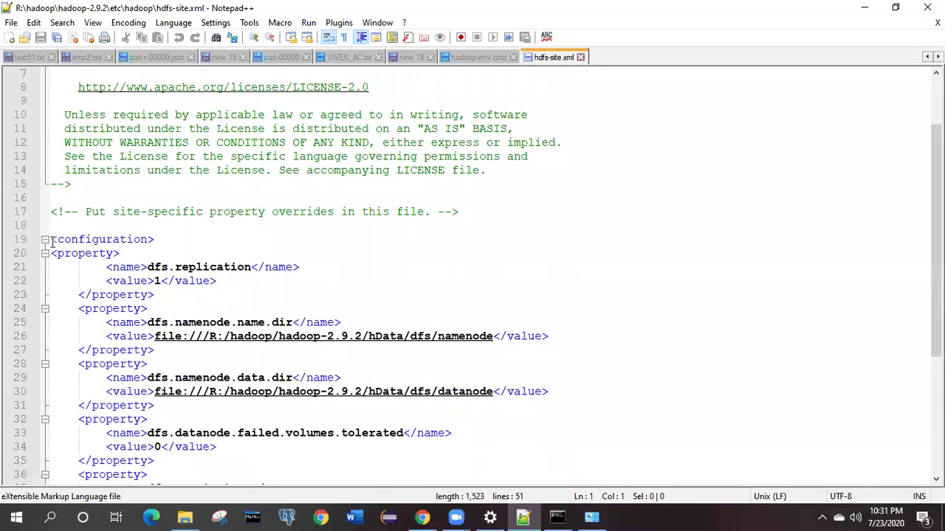
Step: Indent the opening property tag of the dfs.replication block in hdfs-site.xml by one tab
left_click_drag(50, 239, 196, 238)
scroll(92, 363, "down", 5)
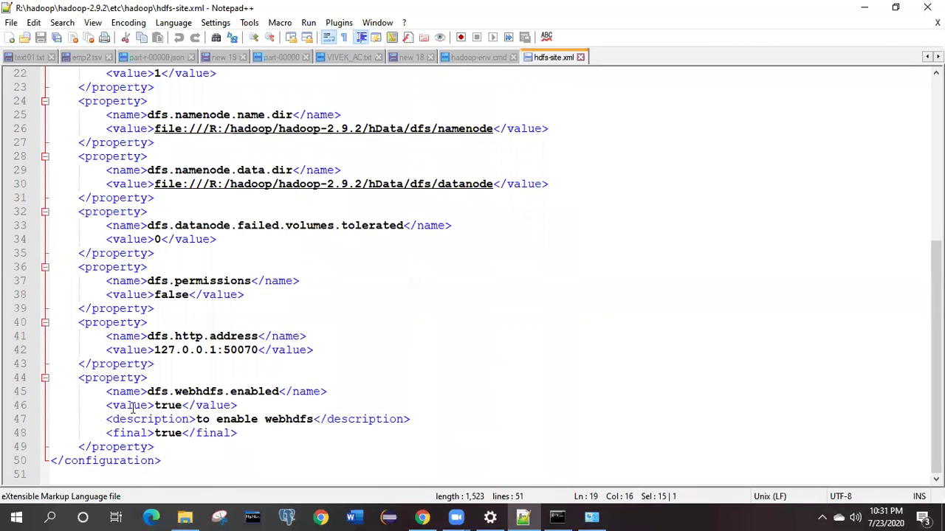
scroll(188, 373, "up", 3)
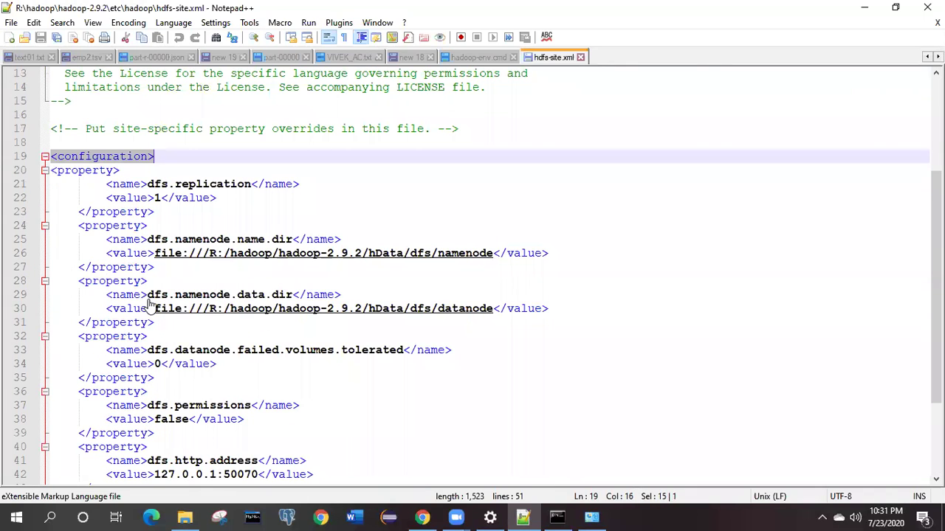
left_click(53, 171)
key("Tab")
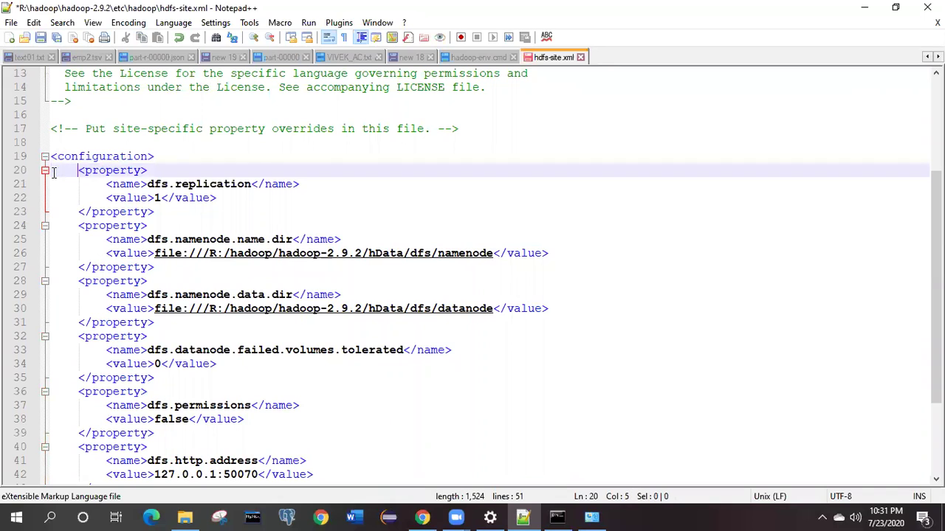
Step: Review the property blocks inside the configuration element, focusing on the first three, from dfs.replication to dfs.namenode.data.dir
left_click_drag(78, 171, 256, 336)
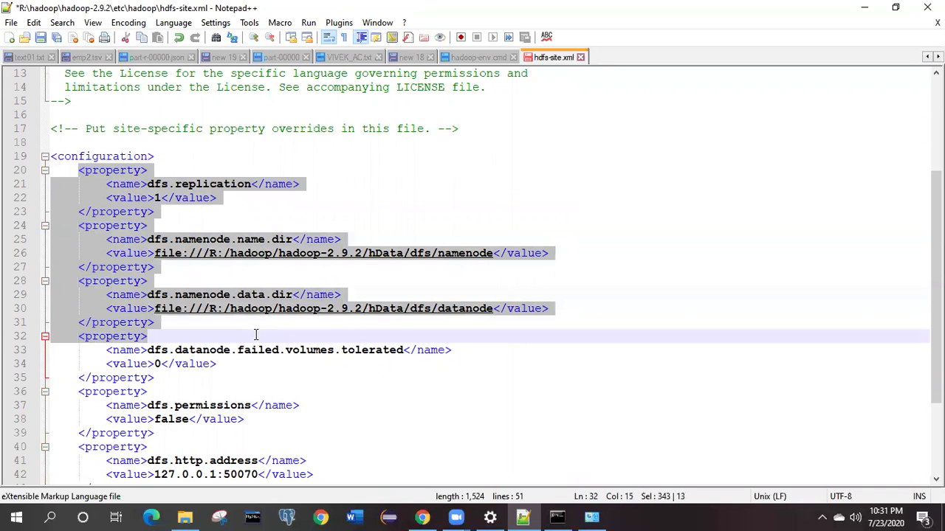
left_click_drag(183, 325, 79, 171)
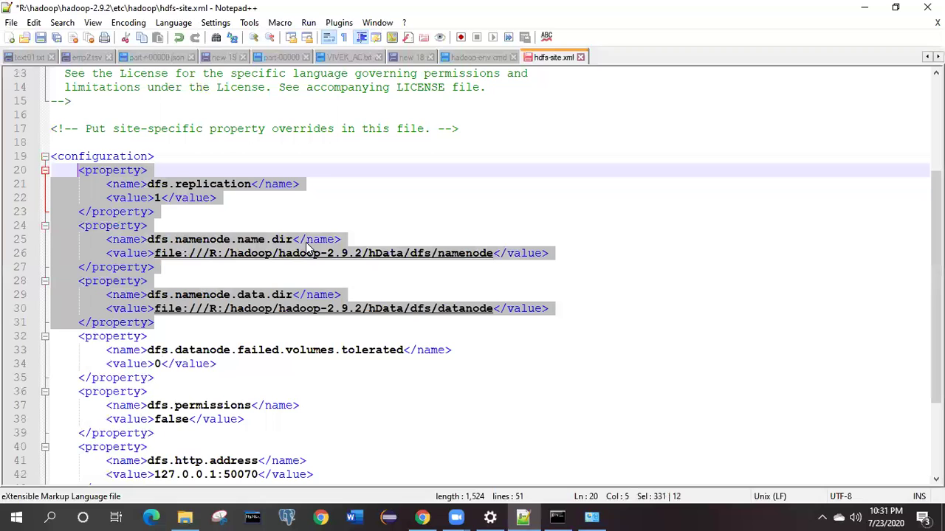
scroll(240, 338, "down", 2)
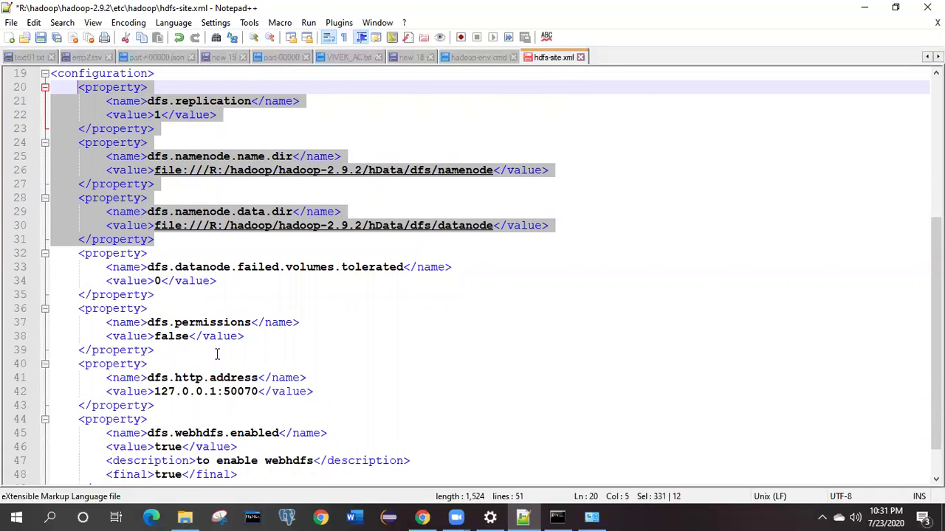
scroll(217, 354, "down", 1)
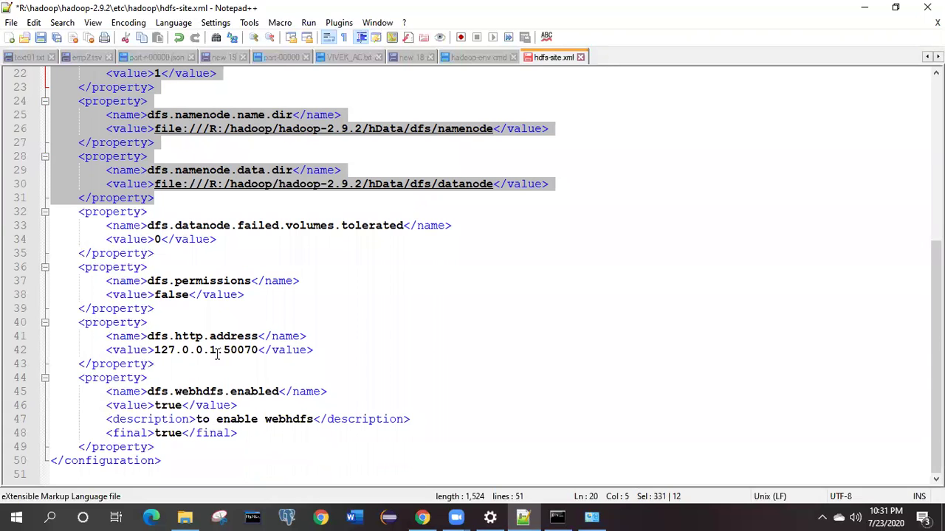
scroll(217, 354, "up", 4)
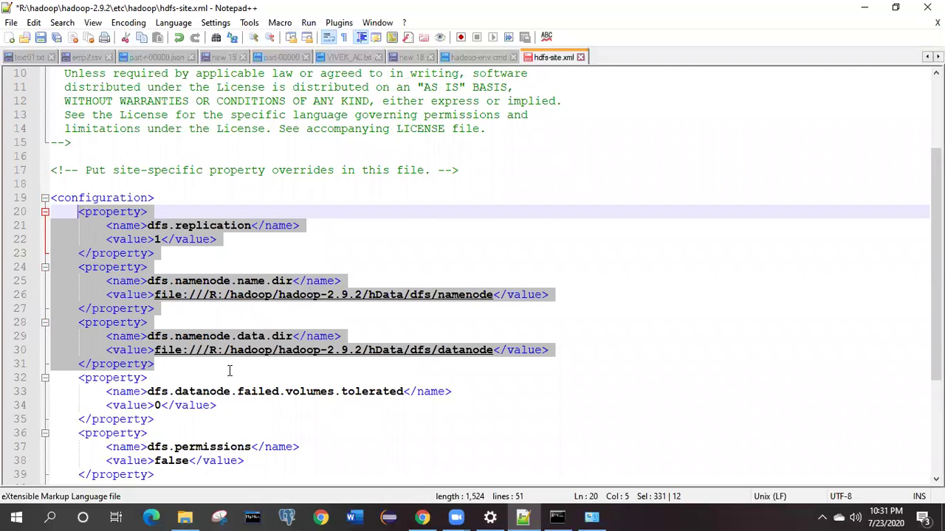
left_click_drag(156, 364, 66, 213)
left_click(344, 267)
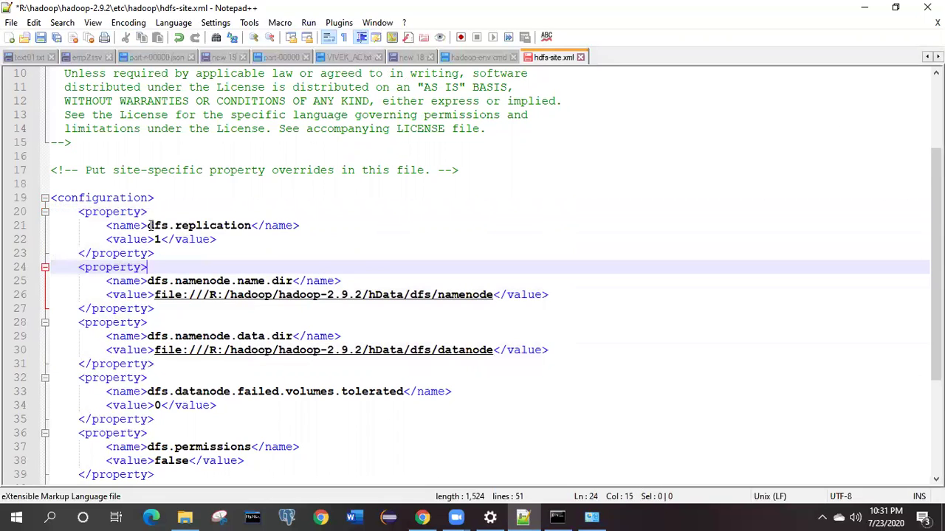
Step: Examine the dfs.replication name and value, the dfs.namenode.name.dir and dfs.namenode.data.dir names, and the namenode directory path
left_click_drag(149, 225, 252, 225)
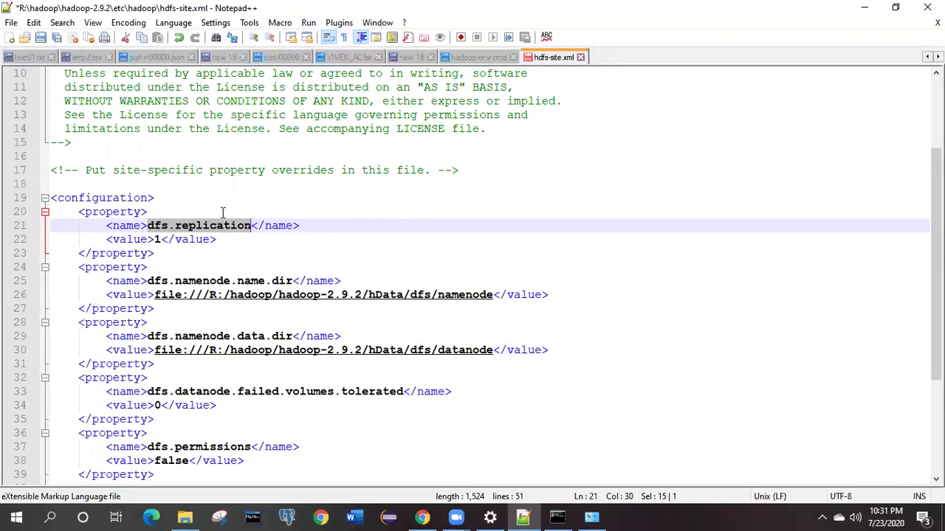
left_click(155, 239)
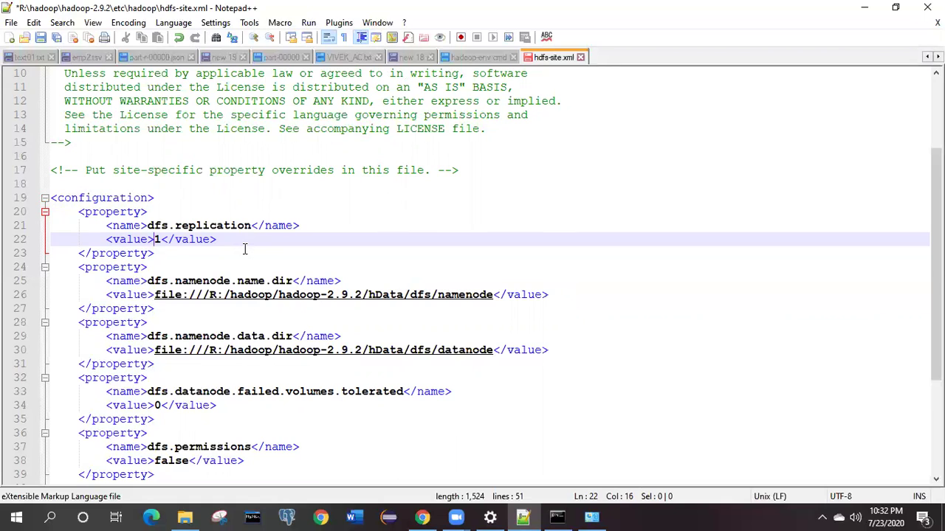
left_click_drag(77, 267, 233, 364)
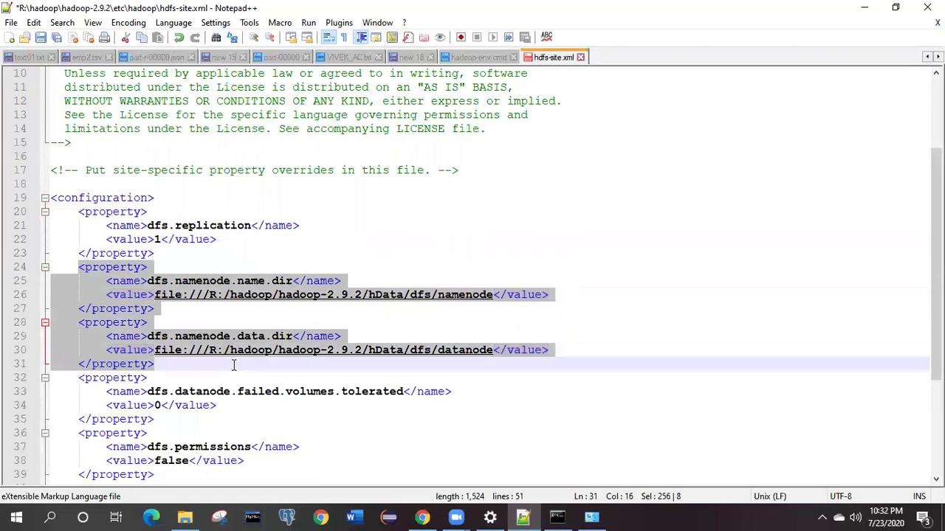
left_click(473, 323)
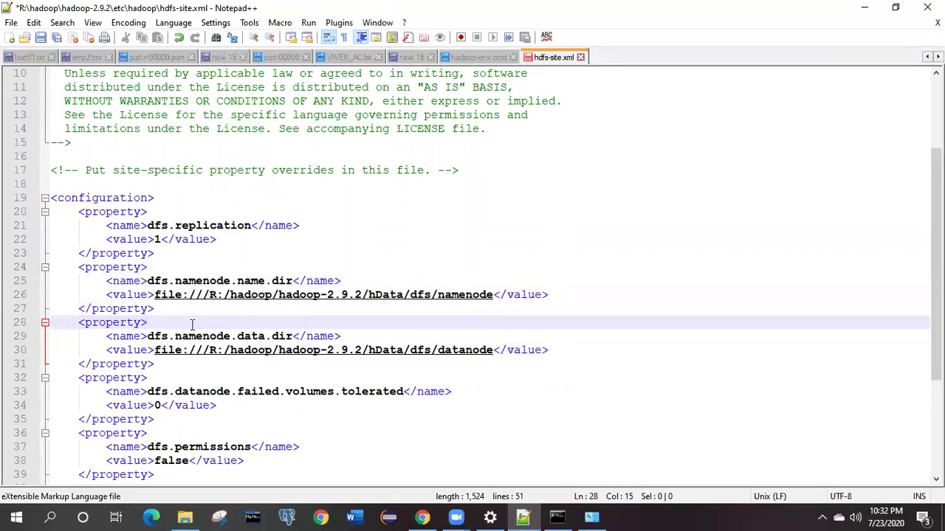
left_click_drag(148, 280, 294, 282)
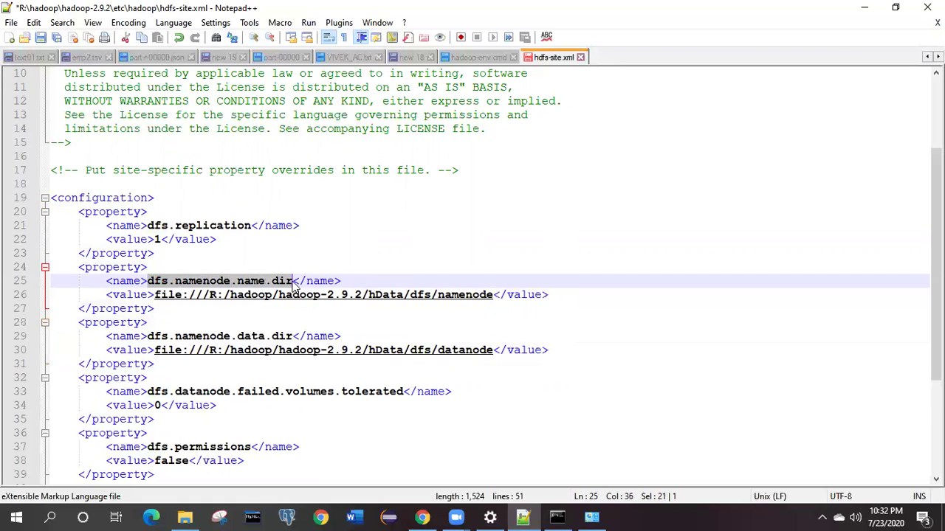
triple_click(251, 282)
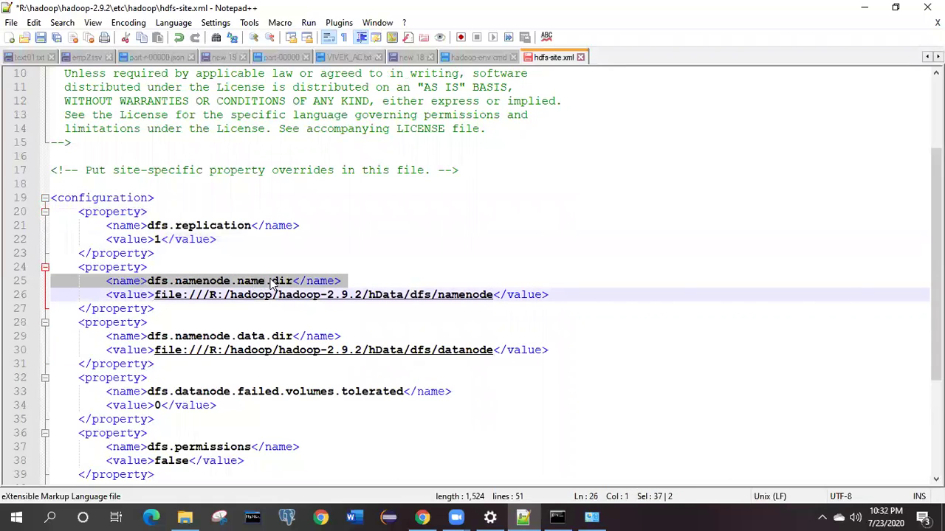
double_click(251, 336)
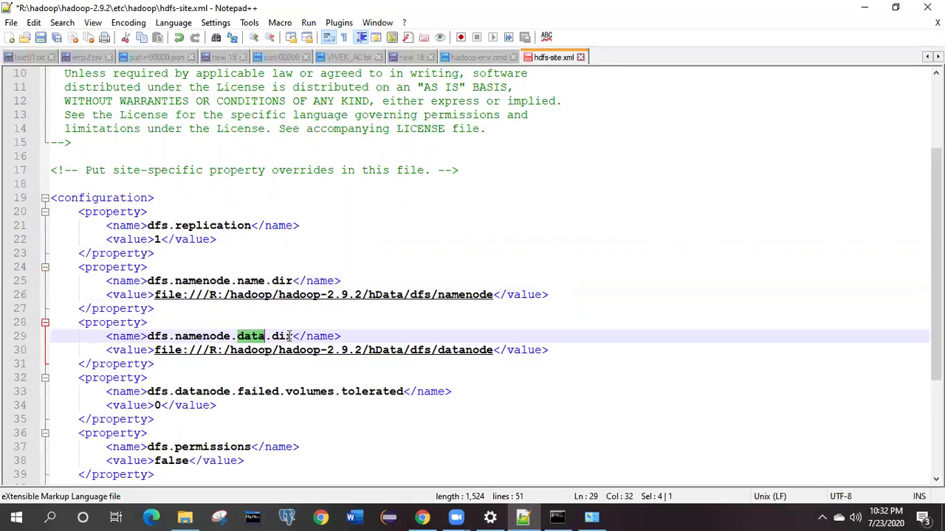
left_click_drag(154, 296, 493, 296)
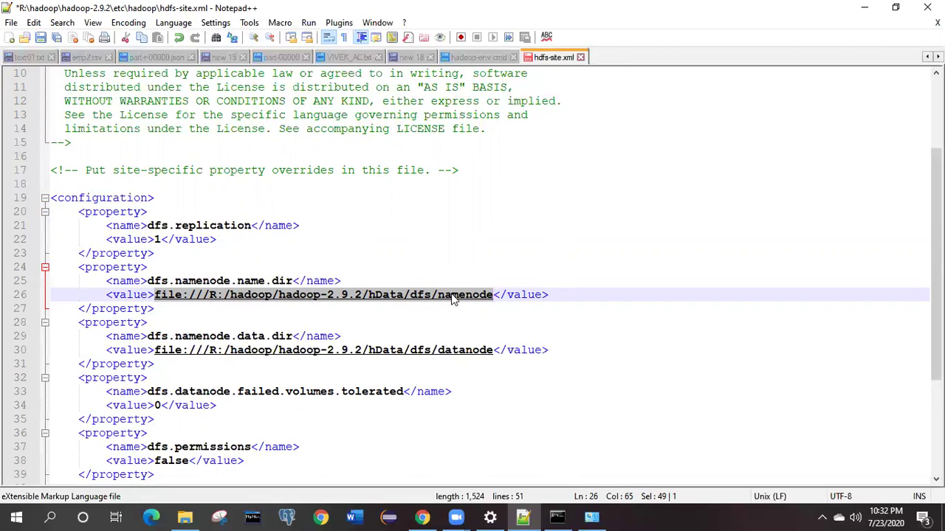
Step: Switch to File Explorer and inspect the namenode and datanode folders in hadoop-2.9.2\hData\dfs
left_click(184, 517)
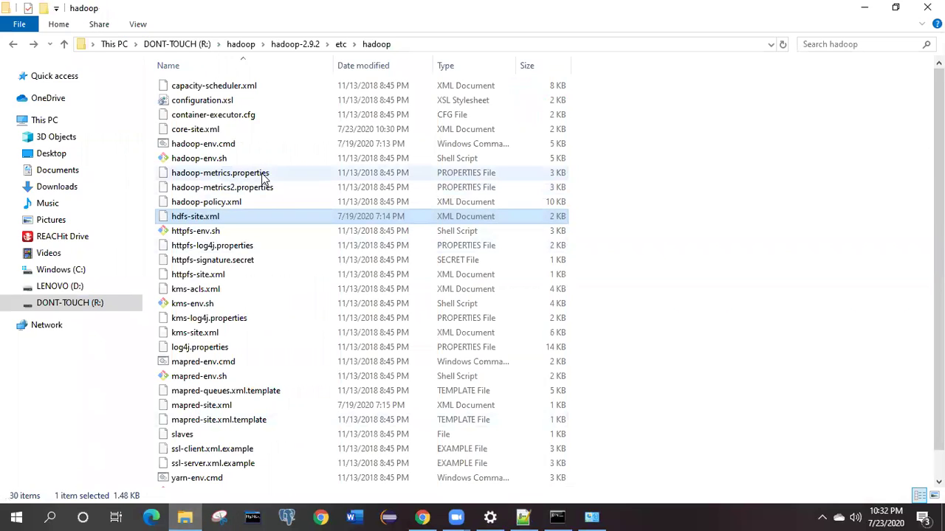
left_click(287, 45)
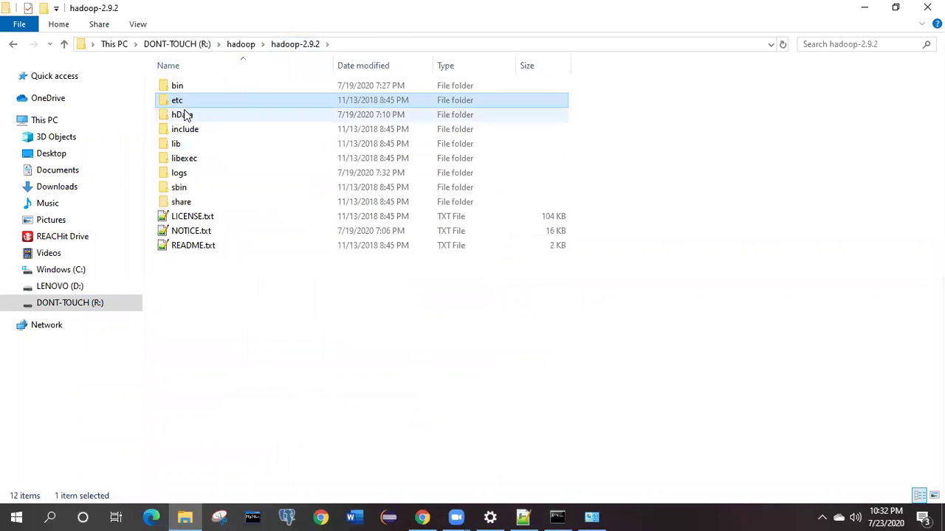
left_click(184, 116)
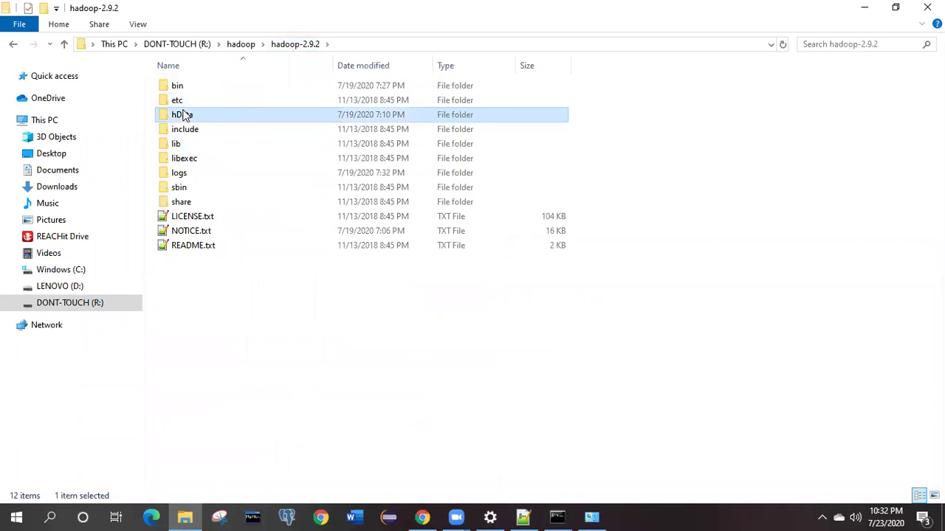
double_click(228, 117)
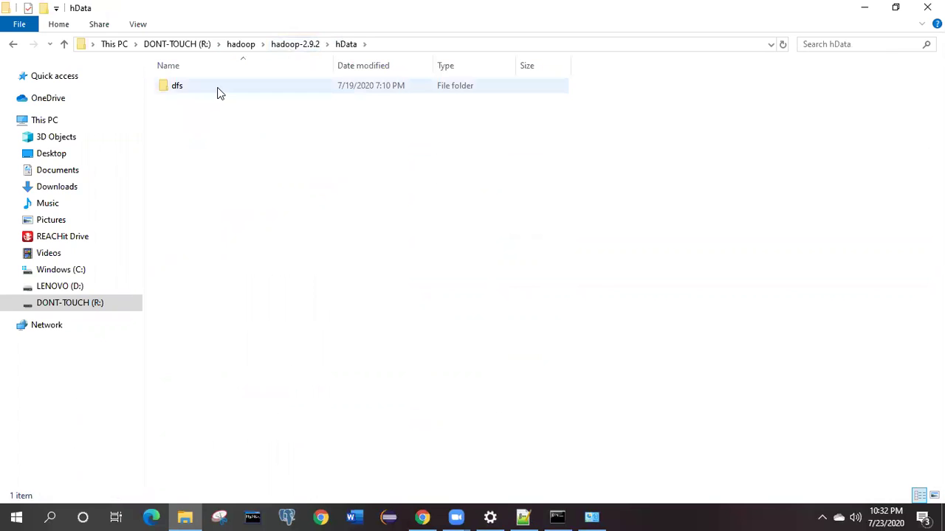
double_click(225, 90)
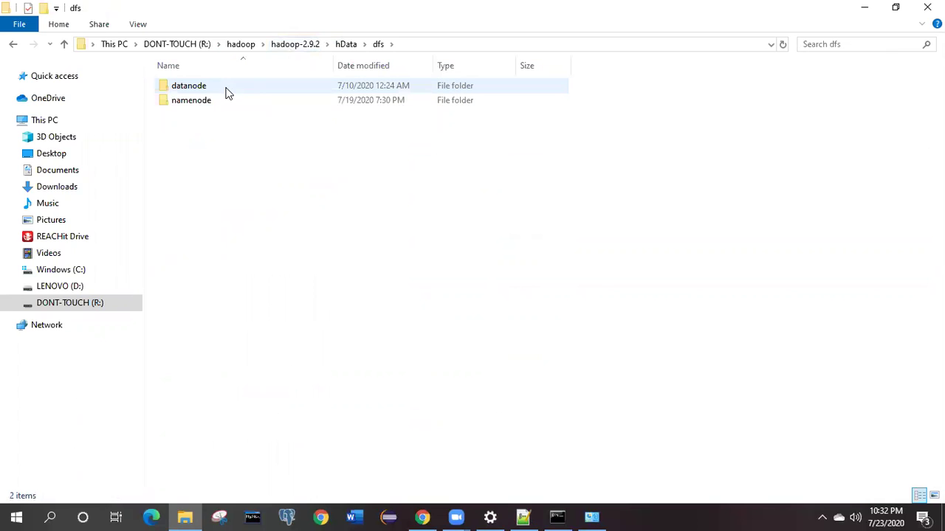
left_click(209, 104)
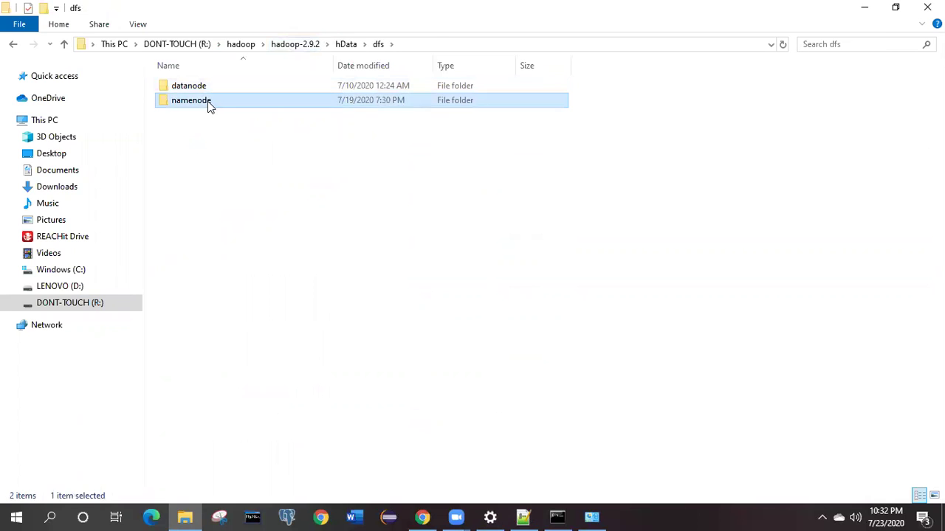
double_click(209, 105)
left_click(376, 46)
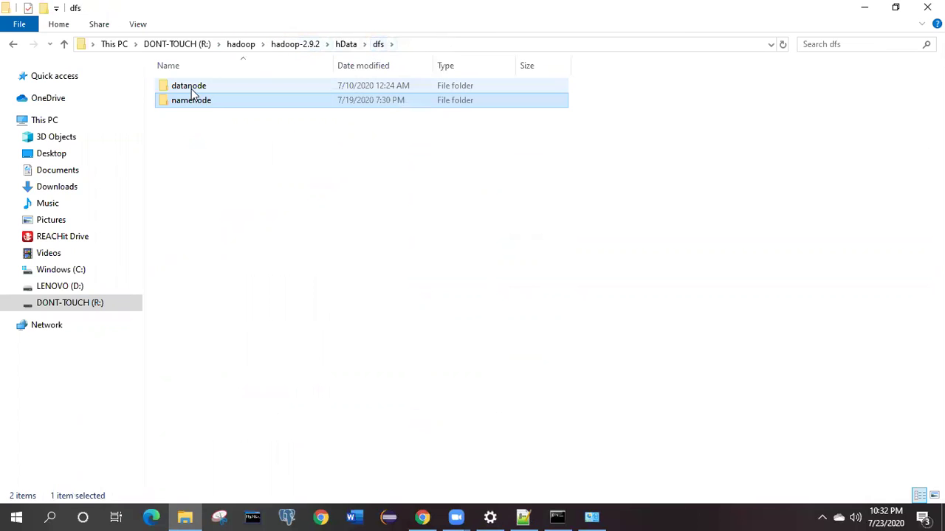
double_click(194, 90)
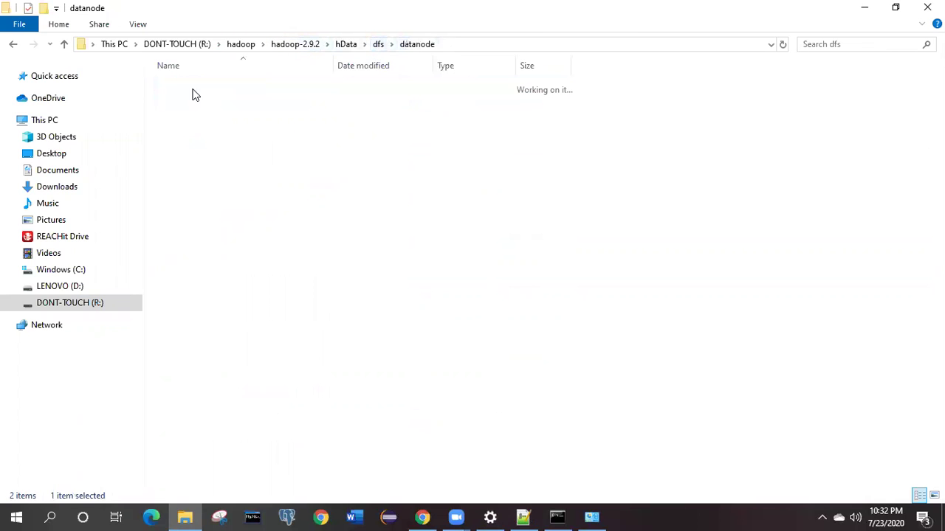
Step: Return to hdfs-site.xml in Notepad++, open the dfs.namenode.name.dir path link to check its target folder, and close the folder window
left_click(523, 516)
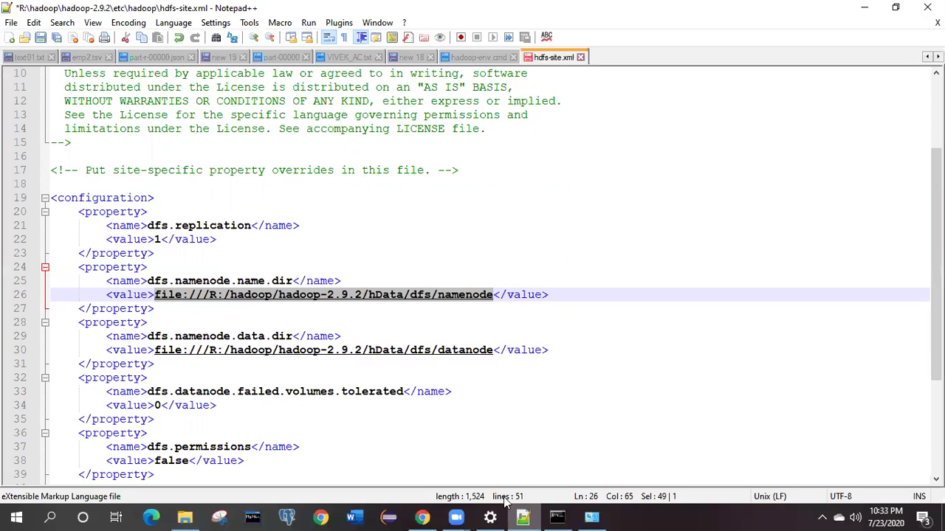
left_click(208, 295)
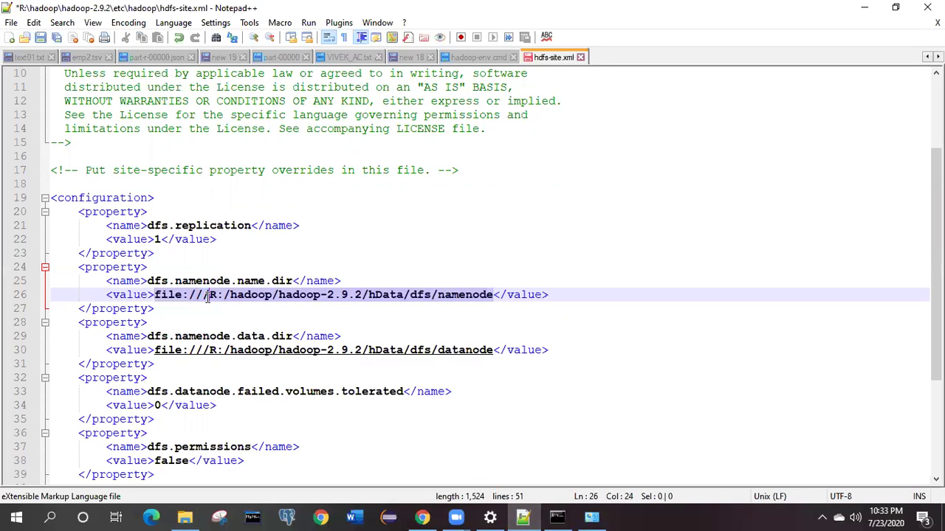
left_click(155, 297)
double_click(209, 298)
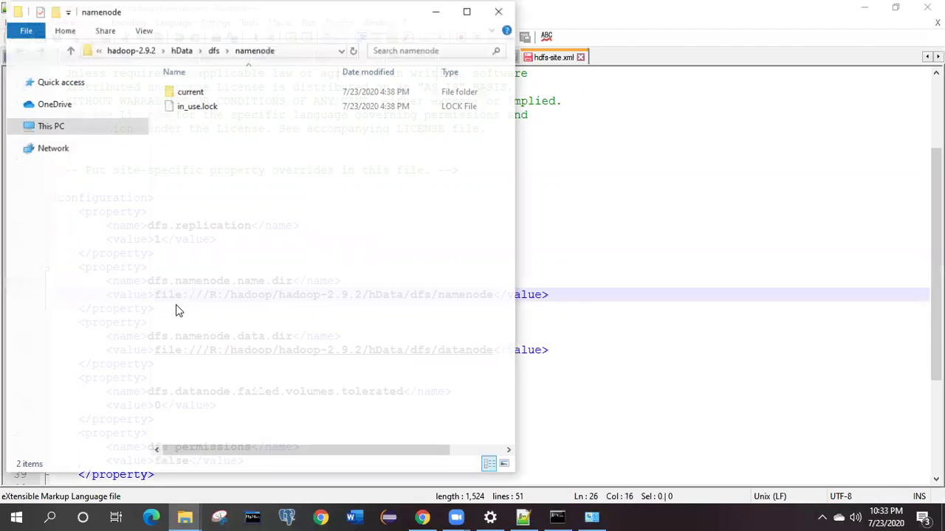
left_click(496, 13)
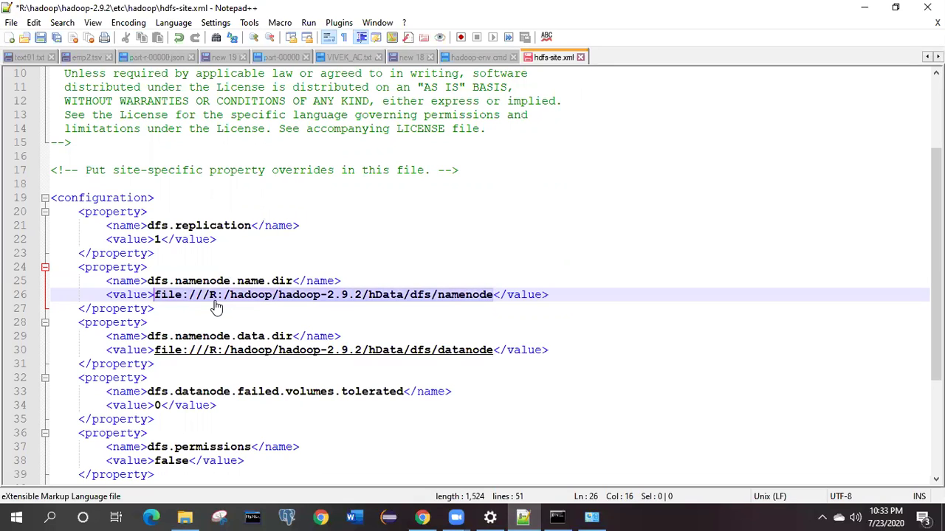
Step: Recheck the first three property blocks, then save and close hdfs-site.xml
left_click_drag(154, 364, 72, 213)
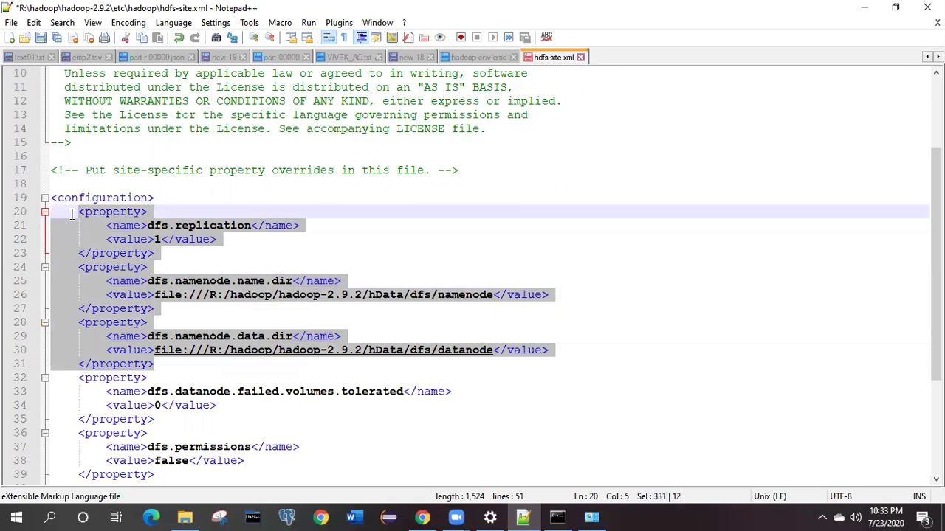
key("ctrl+s")
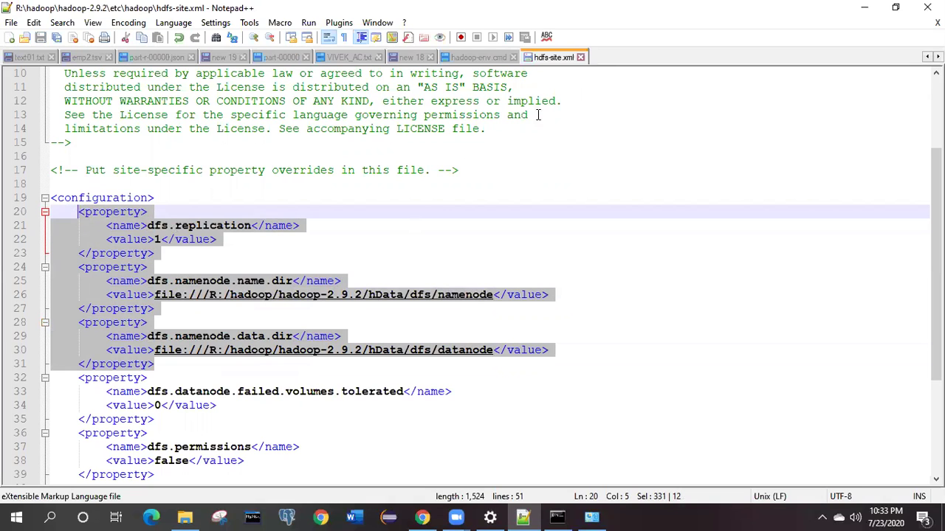
left_click(581, 58)
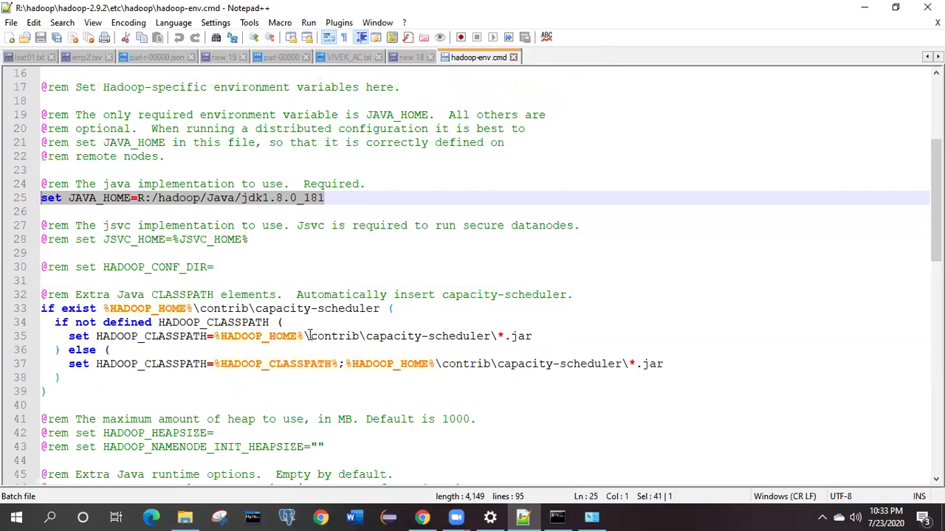
Step: Switch to File Explorer and go to the hadoop-2.9.2\etc\hadoop folder
left_click(184, 516)
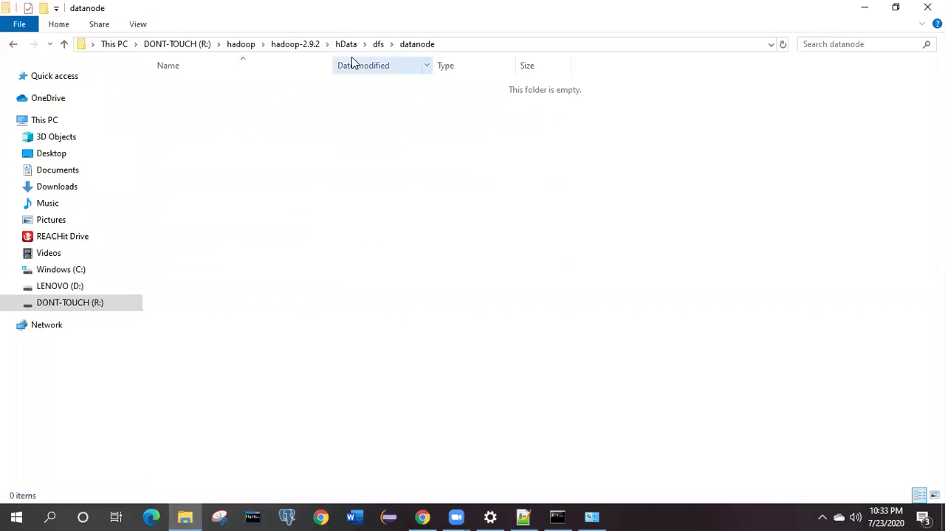
left_click(295, 45)
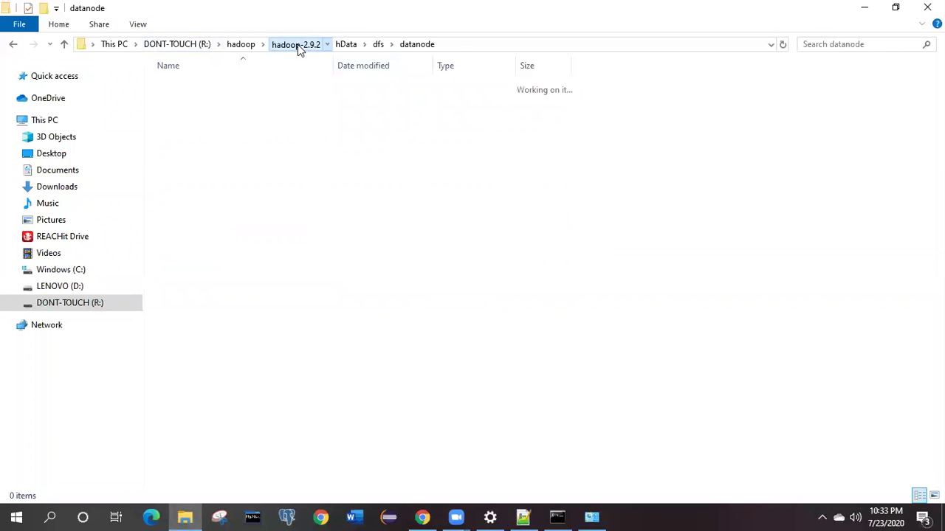
double_click(204, 101)
double_click(211, 87)
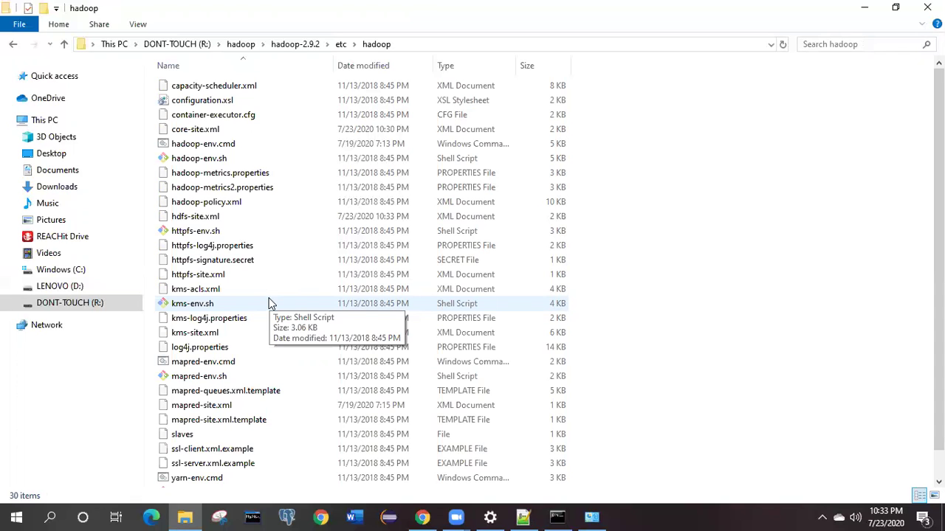
scroll(279, 362, "down", 1)
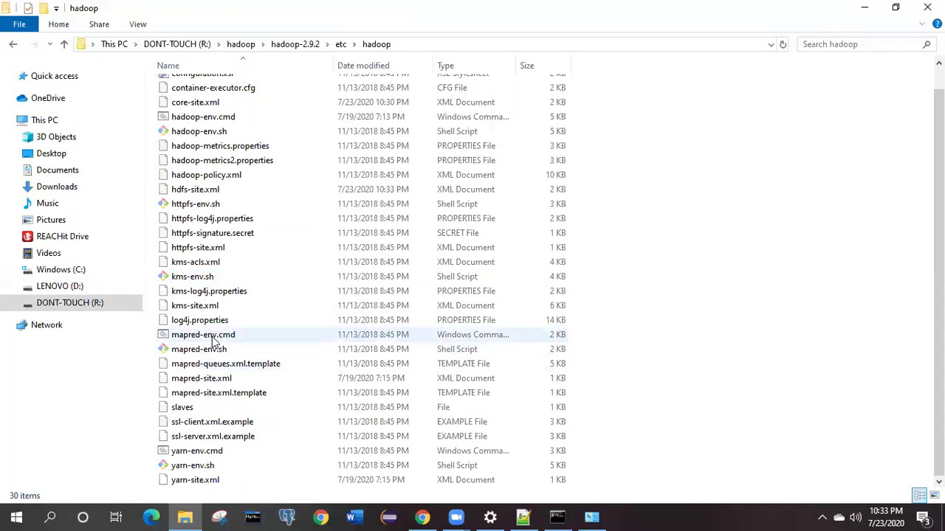
Step: Compare the file names of mapred-site.xml and mapred-site.xml.template without renaming either one
left_click(208, 379)
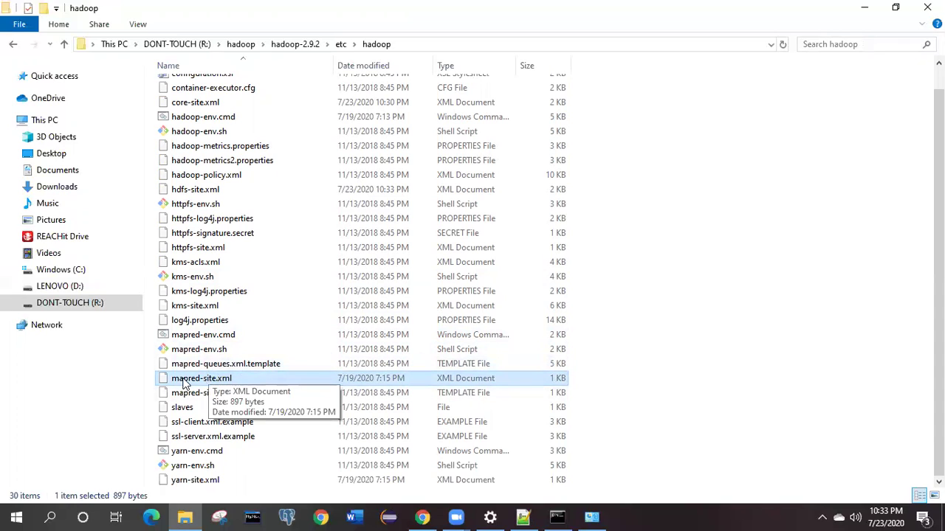
key("F2")
key("Escape")
left_click(260, 393)
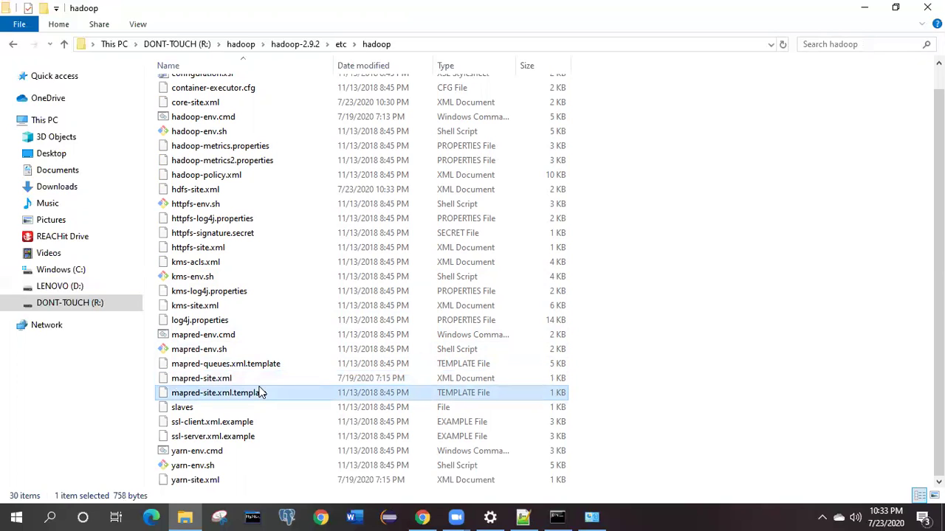
left_click(222, 379)
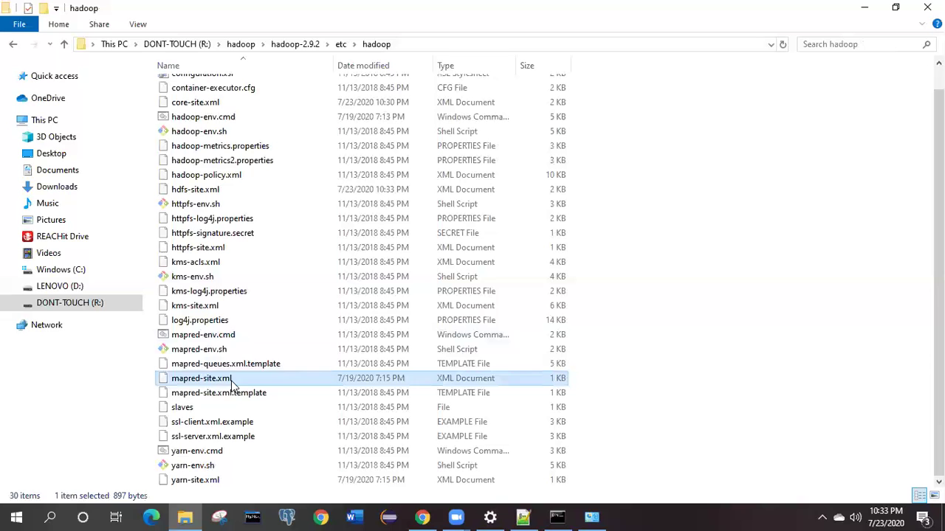
Step: Open mapred-site.xml in Notepad++
left_click(231, 379)
right_click(231, 379)
left_click(429, 379)
right_click(429, 379)
left_click(490, 167)
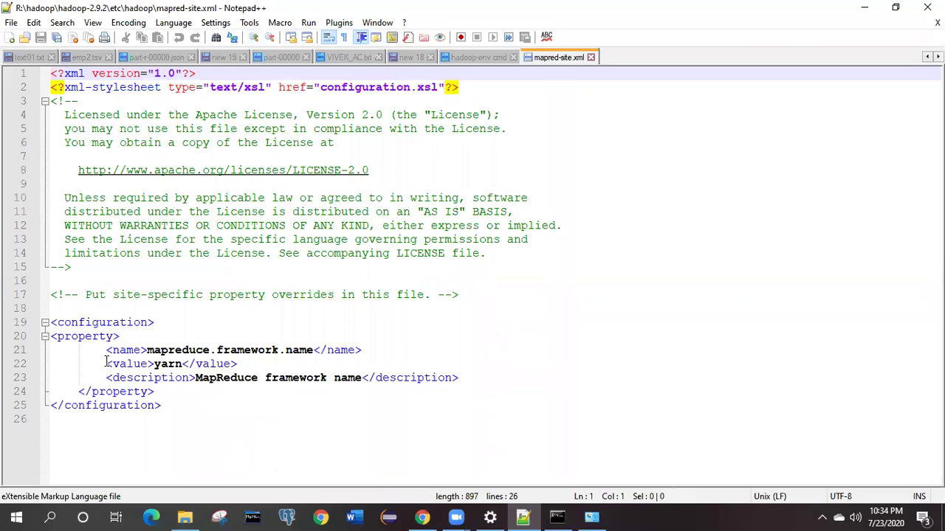
Step: Indent the opening property tag on line 20 of mapred-site.xml by one level and save the file
left_click(52, 336)
key("Tab")
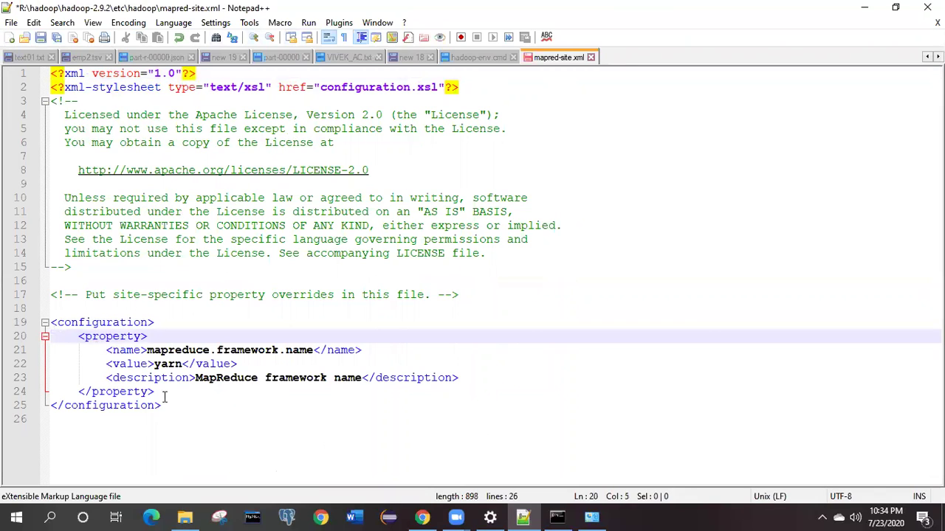
key("ctrl+s")
Step: Examine the mapreduce.framework.name property and its value, then close mapred-site.xml
left_click_drag(156, 392, 70, 339)
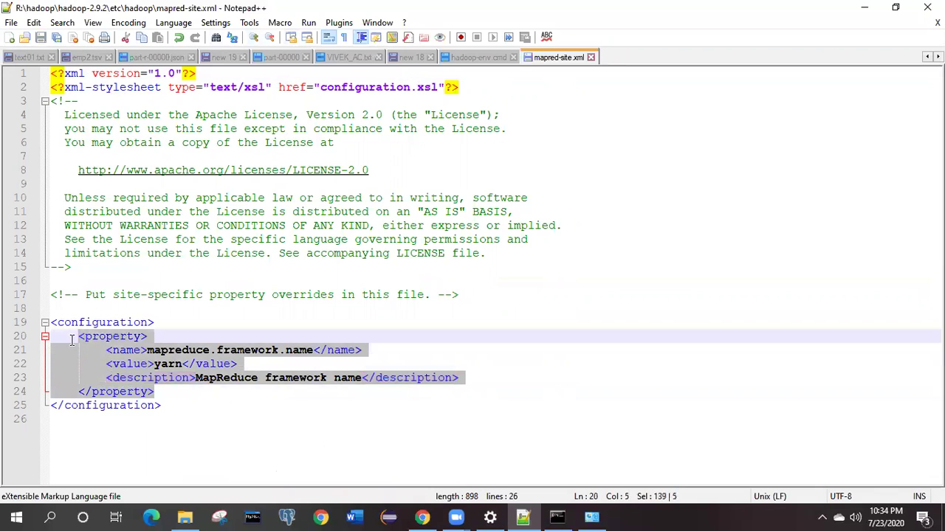
double_click(163, 364)
left_click_drag(147, 351, 314, 351)
double_click(166, 365)
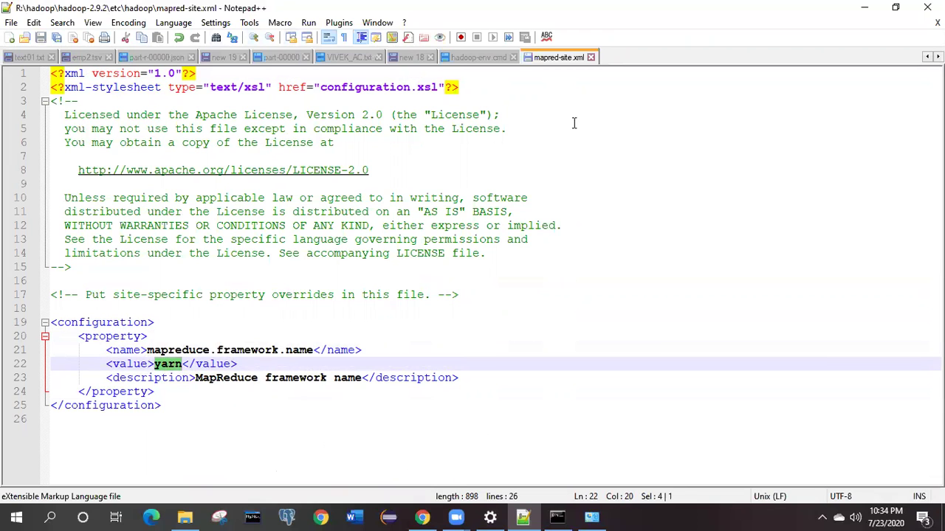
left_click(590, 57)
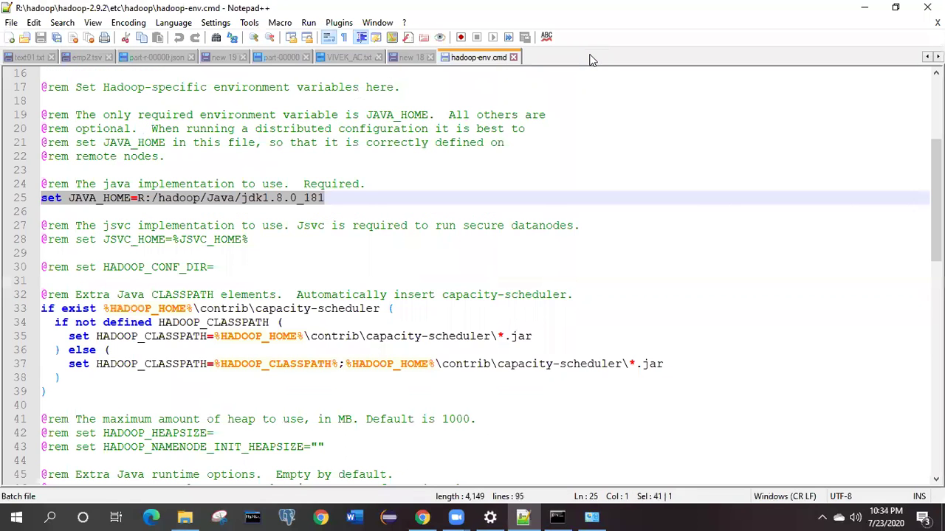
Step: Return to File Explorer and open yarn-site.xml in Notepad++
left_click(185, 517)
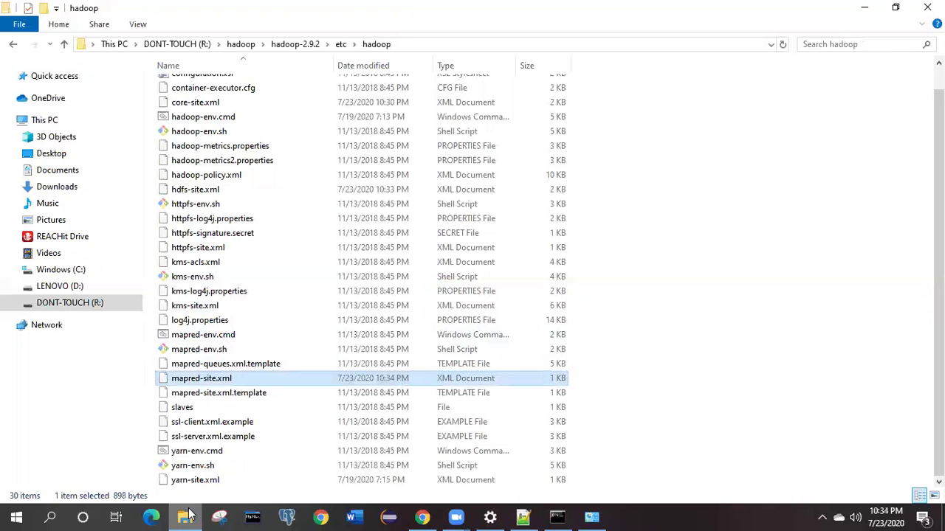
left_click(212, 479)
right_click(211, 479)
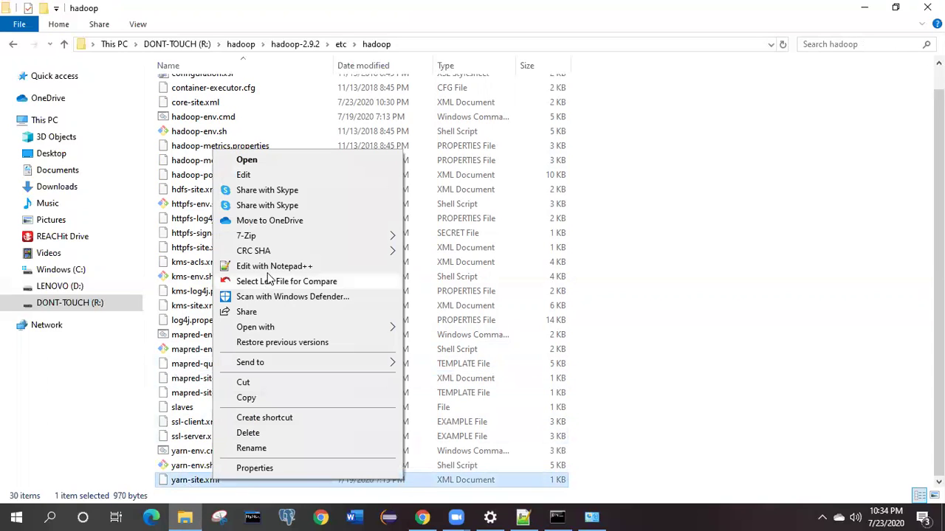
left_click(267, 267)
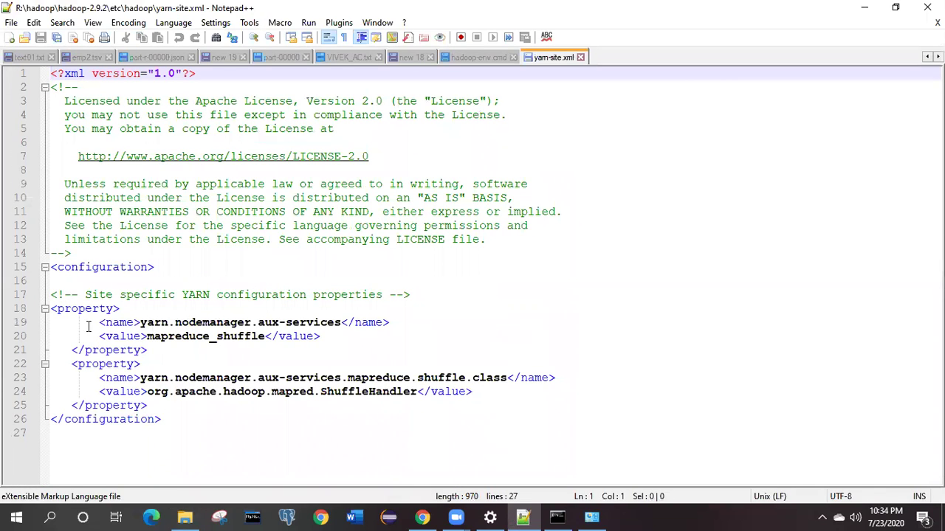
Step: Indent the first property's opening tag in yarn-site.xml to line up with its closing tag, and save the file
left_click_drag(54, 309, 168, 404)
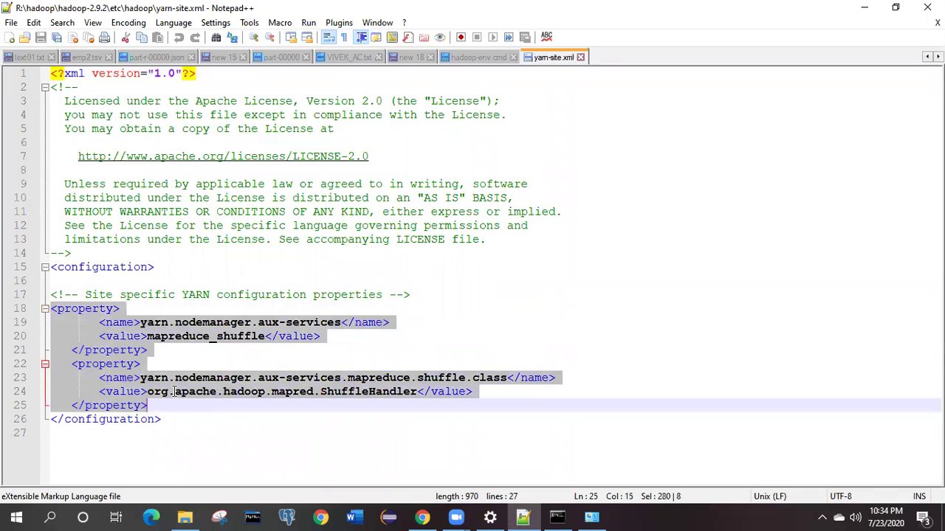
left_click(55, 314)
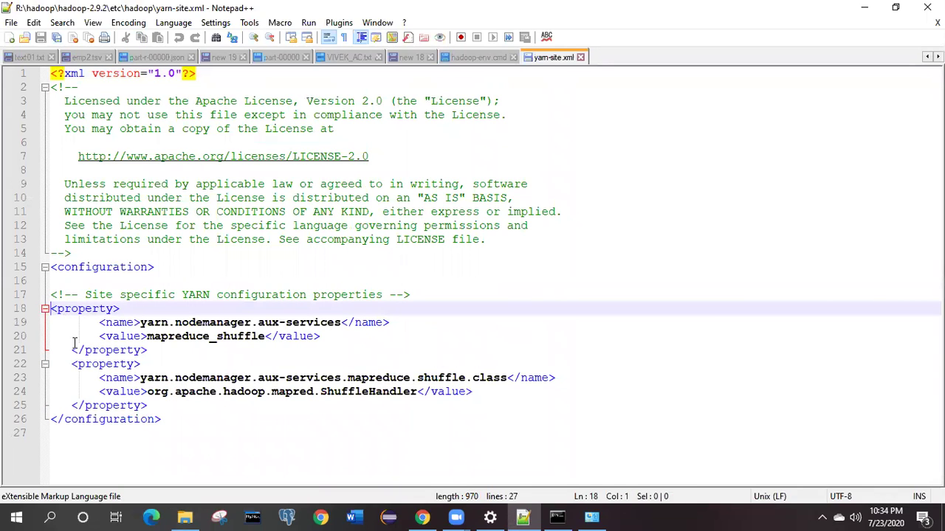
key("Tab")
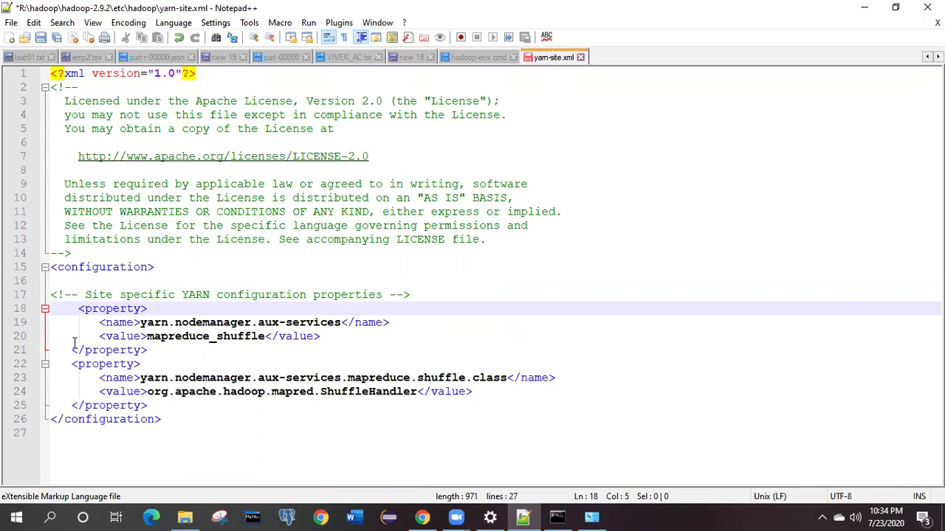
key("ctrl+s")
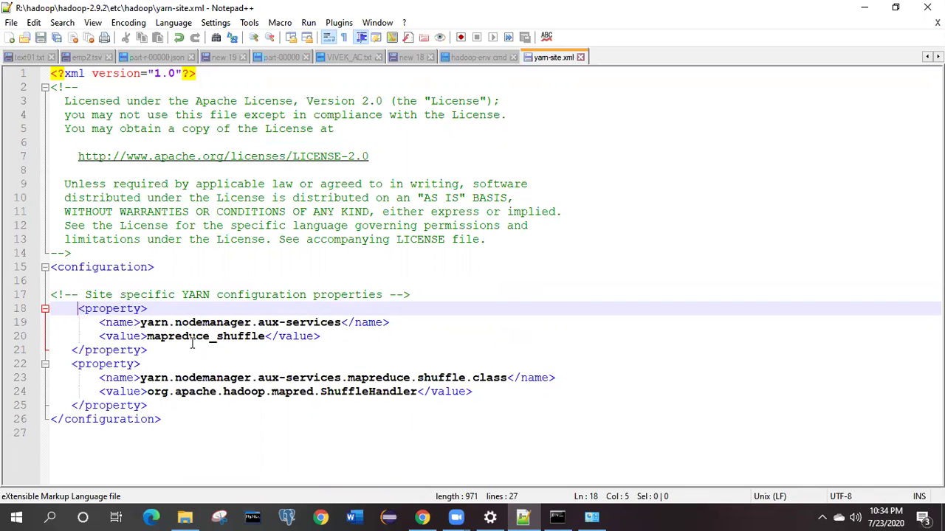
key("BackSpace")
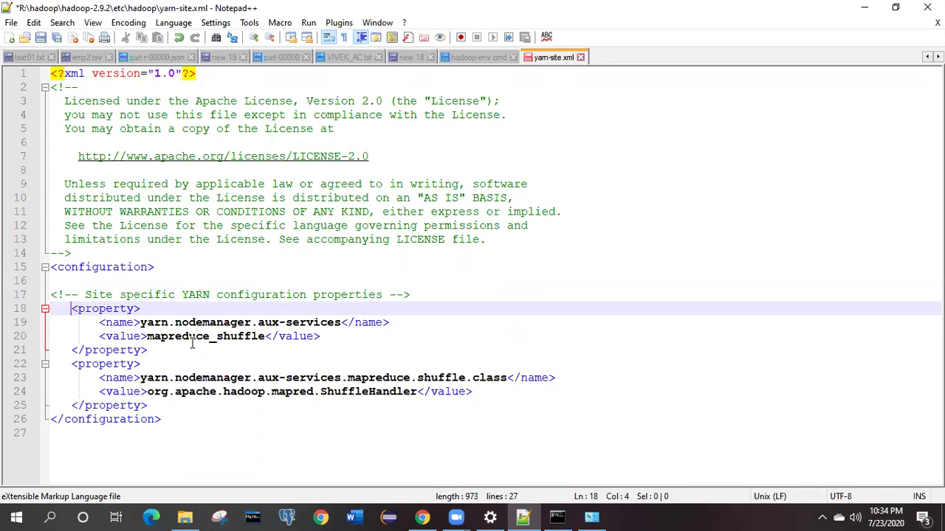
key("ctrl+s")
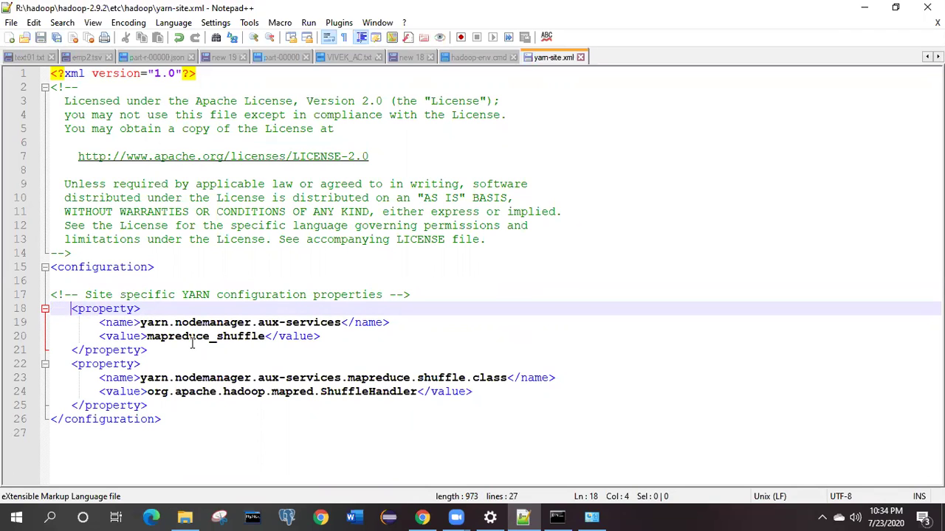
Step: Examine the aux-services and shuffle class property blocks, then close yarn-site.xml
double_click(186, 336)
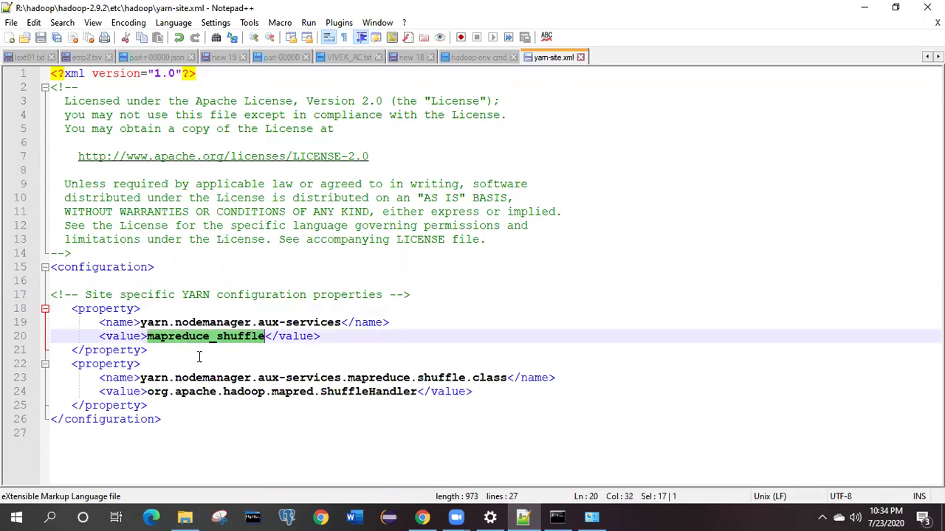
left_click(218, 391)
left_click_drag(147, 406, 64, 310)
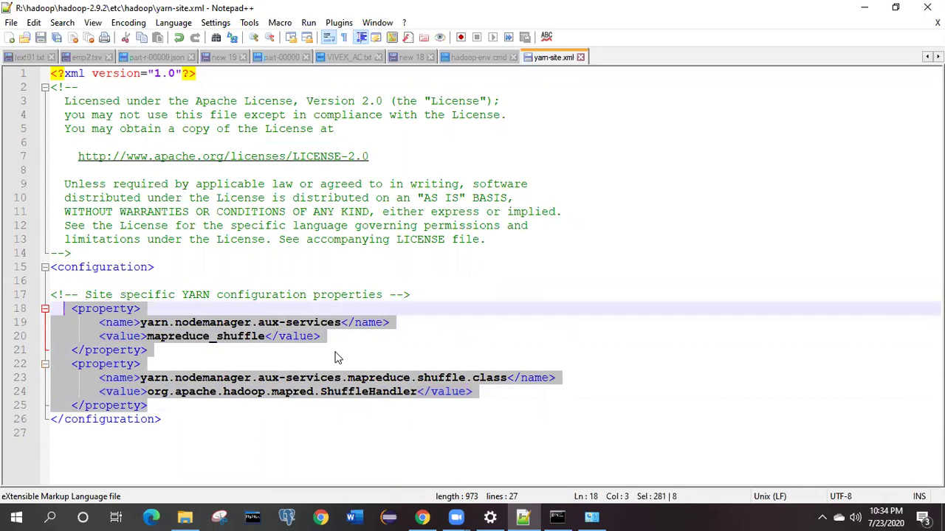
left_click(580, 57)
Step: Return to File Explorer and go up to the hadoop-2.9.2 folder, glancing briefly at the Command Prompt
left_click(187, 515)
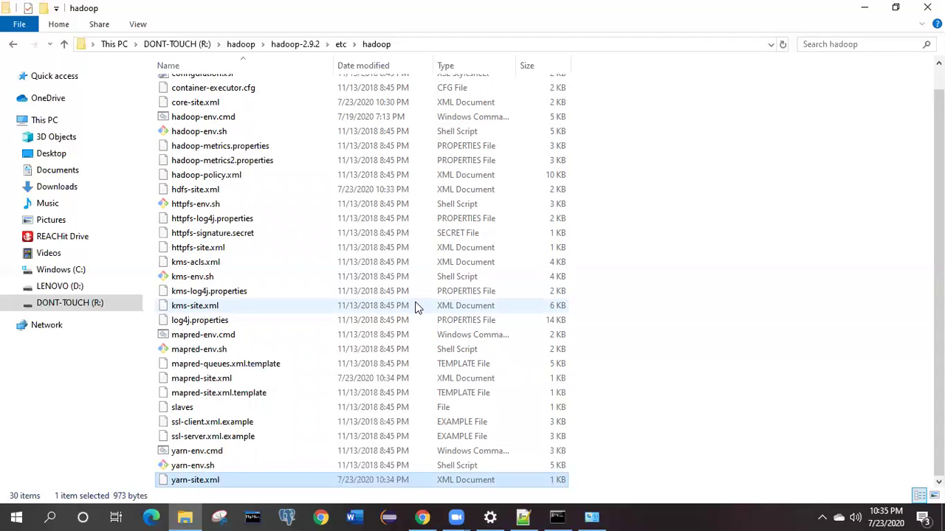
left_click(342, 44)
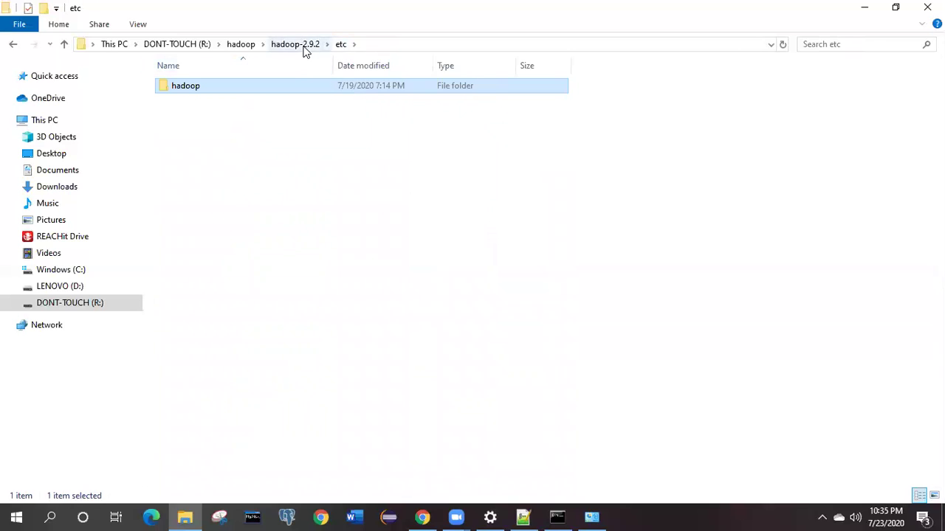
left_click(303, 45)
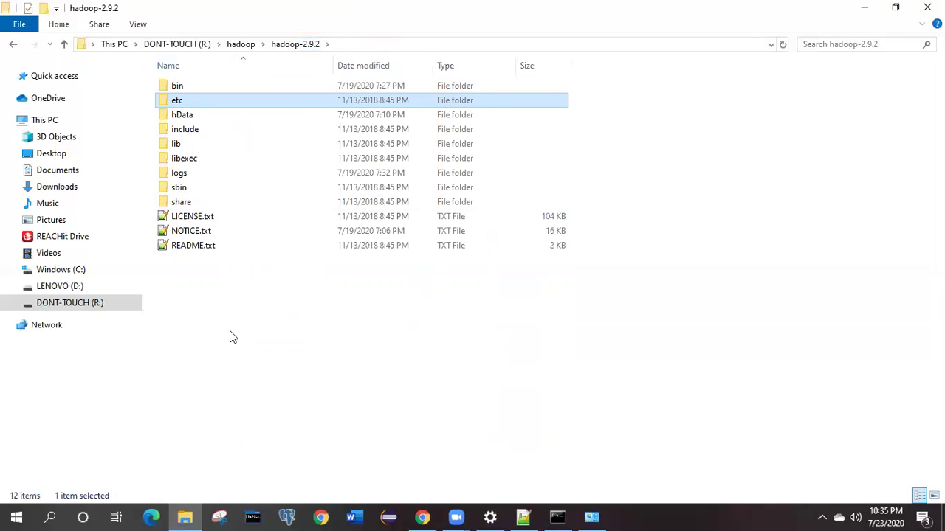
left_click(572, 515)
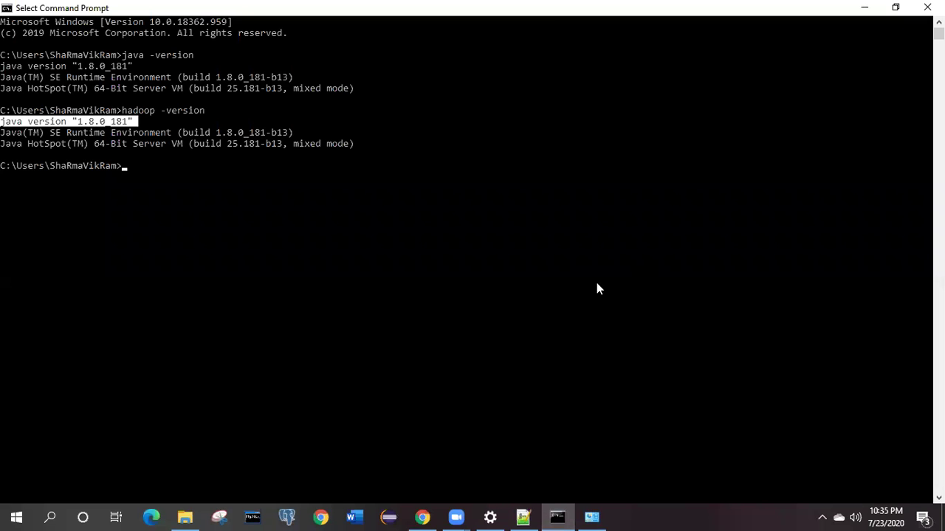
left_click(864, 7)
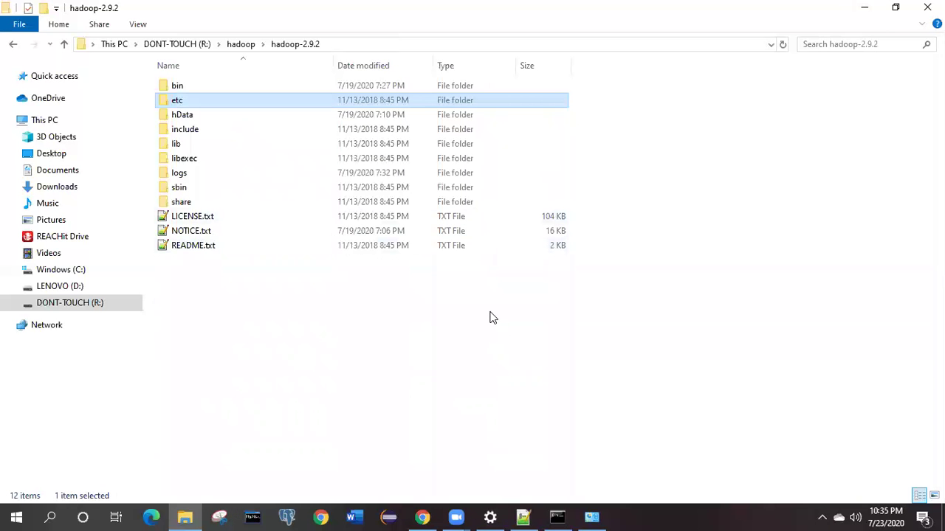
Step: Switch to the Command Prompt and enter hadoop namenode -format without running it
left_click(557, 517)
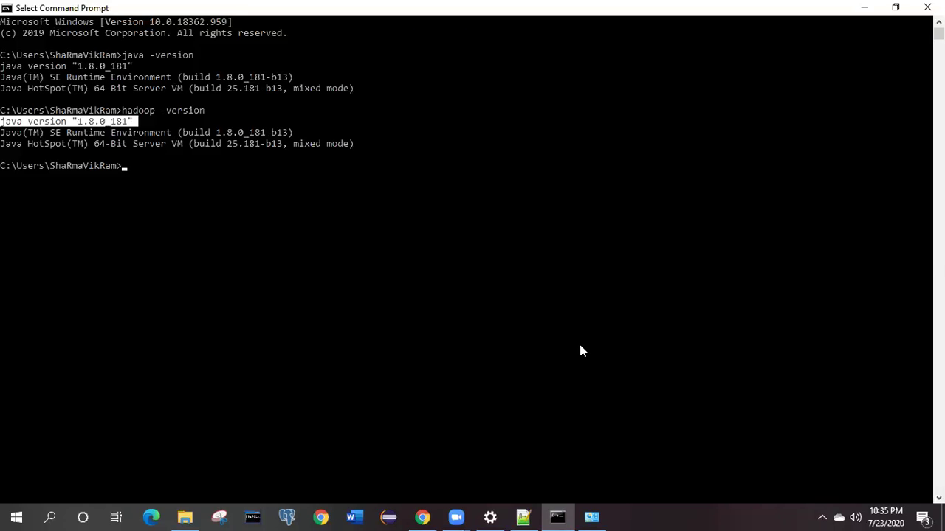
type("had")
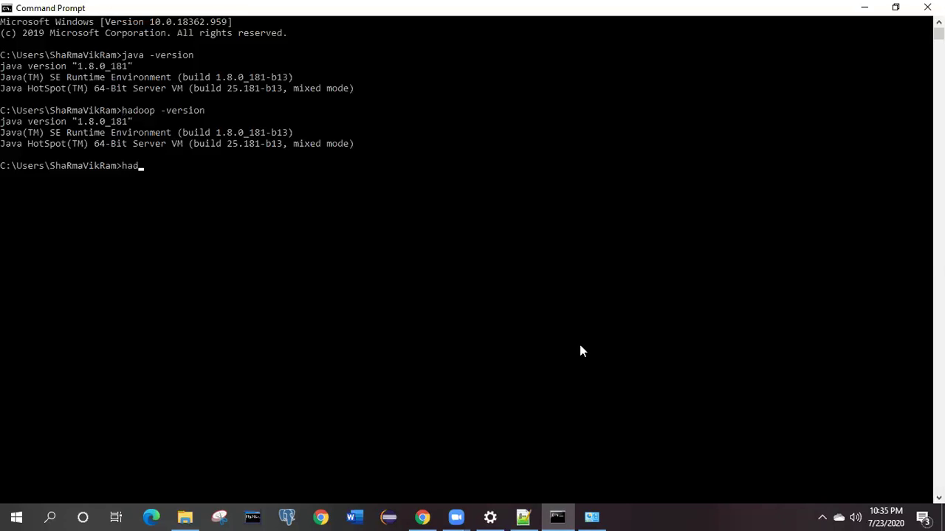
type("oop")
type("fs")
key("BackSpace")
key("BackSpace")
key("BackSpace")
type("namenode -format")
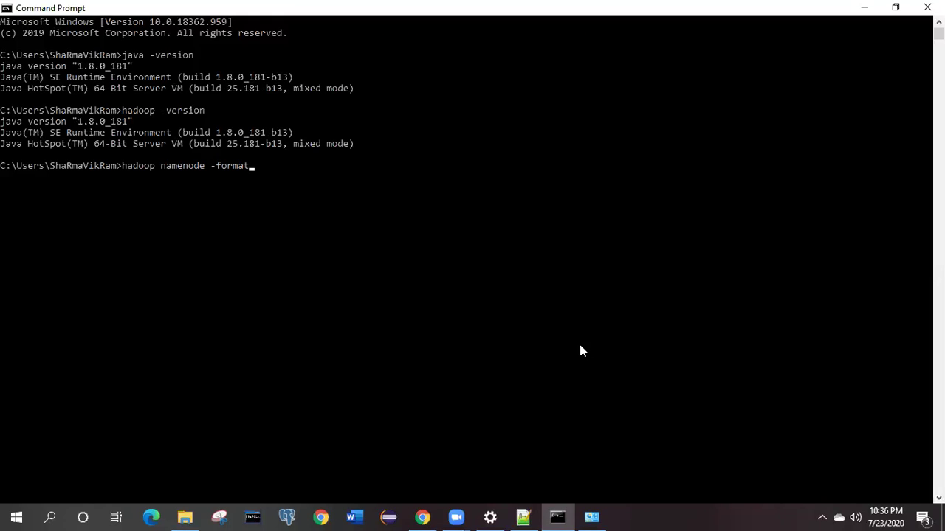
Step: Search Windows for "power" to view the PowerShell launch options, then dismiss the search
left_click(3, 514)
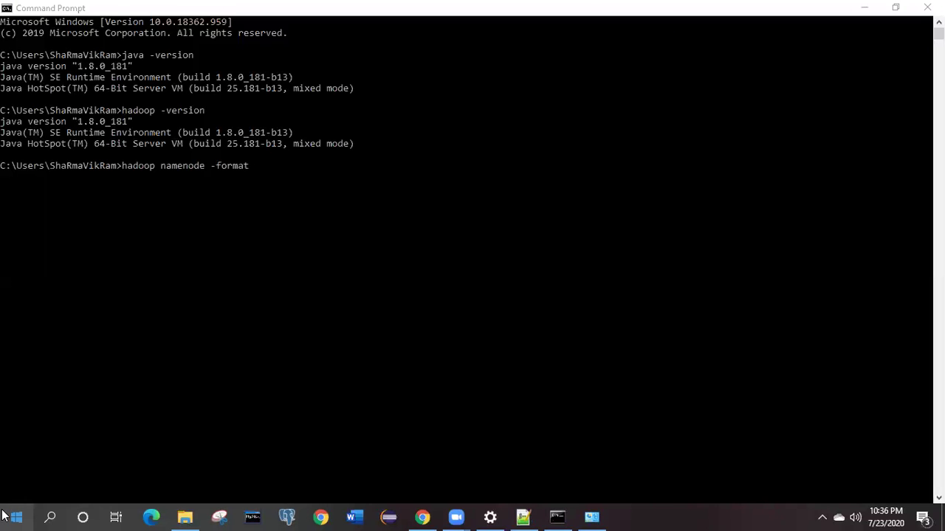
type("power")
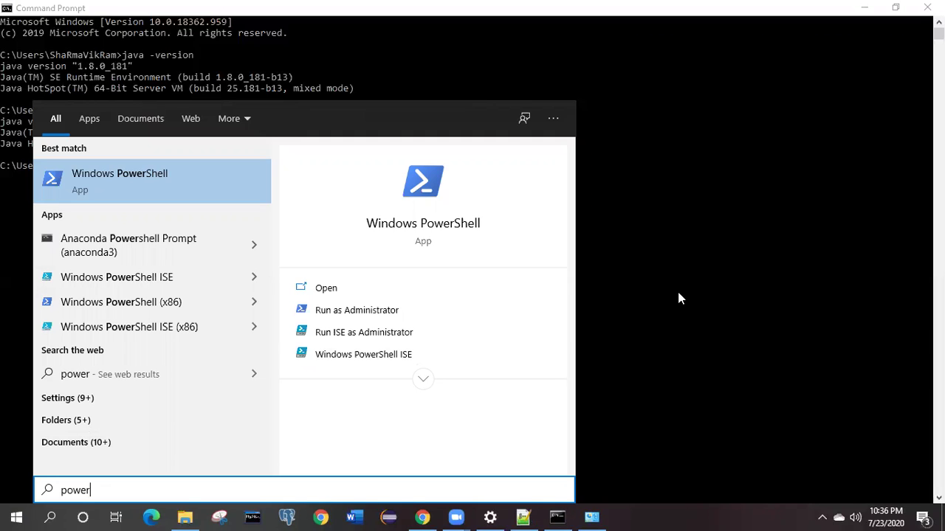
left_click(679, 297)
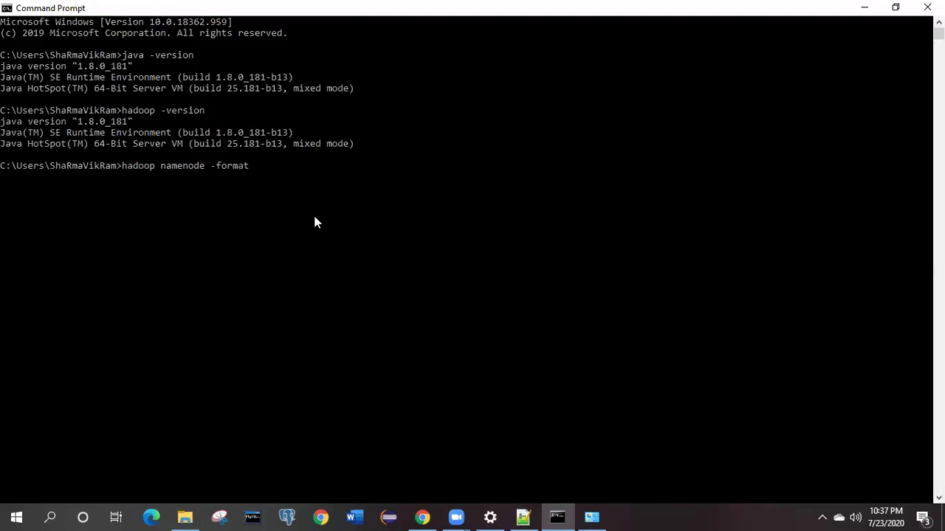
Step: Clear the unexecuted hadoop namenode -format command from the prompt
key("BackSpace")
key("BackSpace")
key("BackSpace")
key("BackSpace")
key("BackSpace")
key("BackSpace")
key("BackSpace")
key("BackSpace")
key("BackSpace")
key("BackSpace")
key("BackSpace")
key("BackSpace")
key("BackSpace")
key("BackSpace")
key("BackSpace")
key("BackSpace")
key("BackSpace")
key("BackSpace")
key("BackSpace")
key("BackSpace")
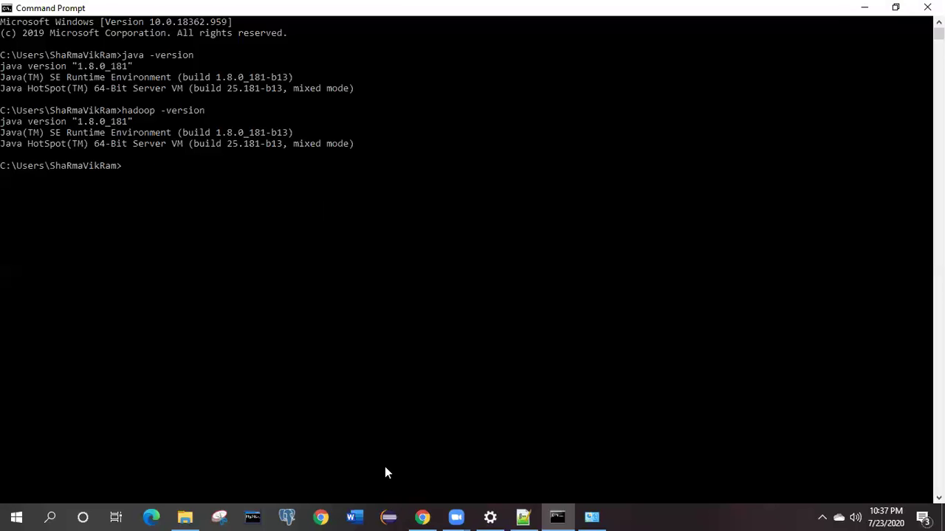
Step: Launch Windows PowerShell as administrator in a maximized window and list the running Java processes with jps
left_click(16, 516)
left_click(17, 516)
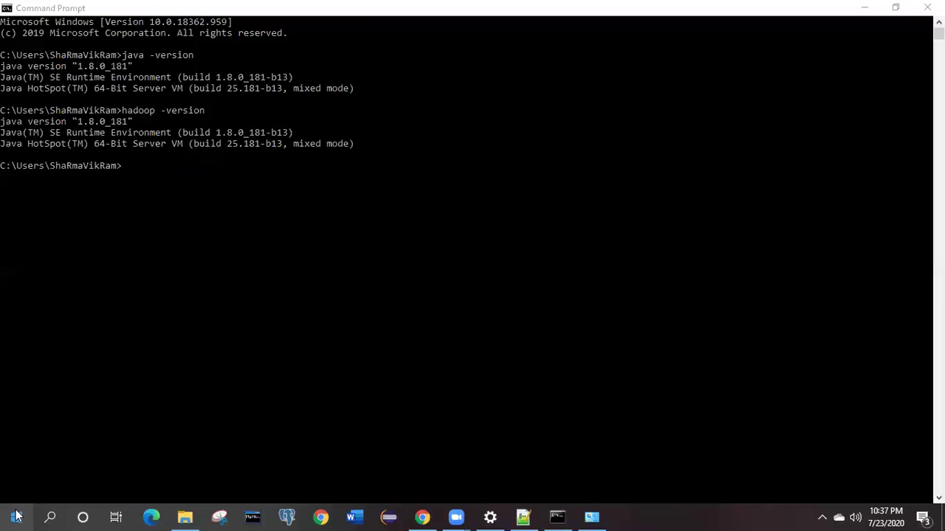
left_click(17, 517)
type("po")
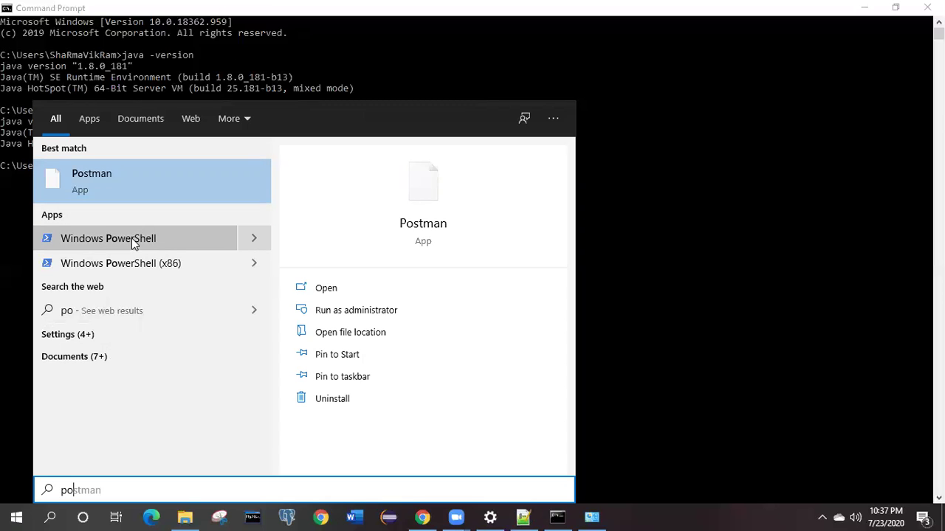
type("we")
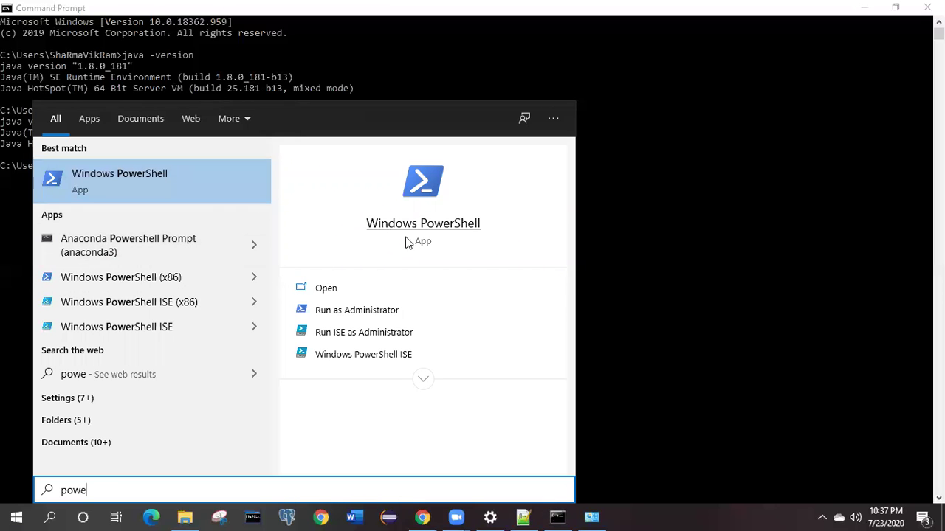
left_click(351, 311)
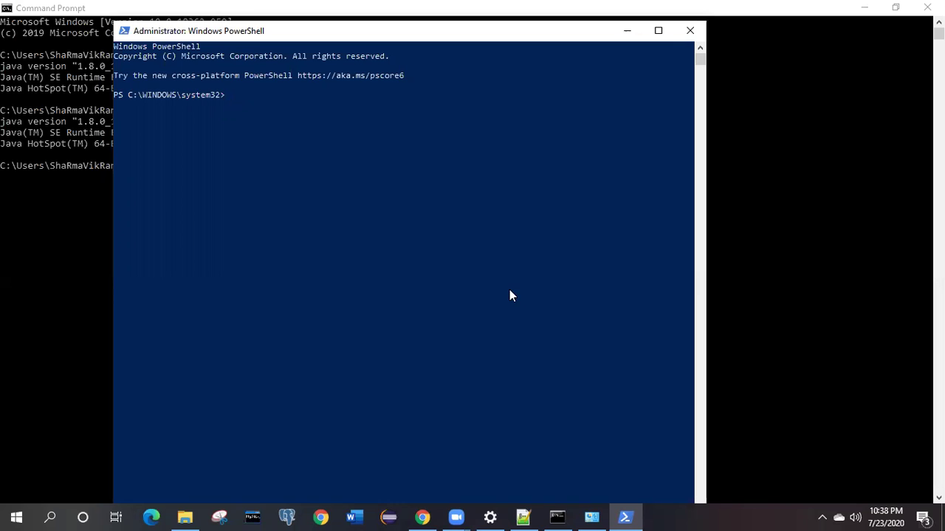
left_click(659, 32)
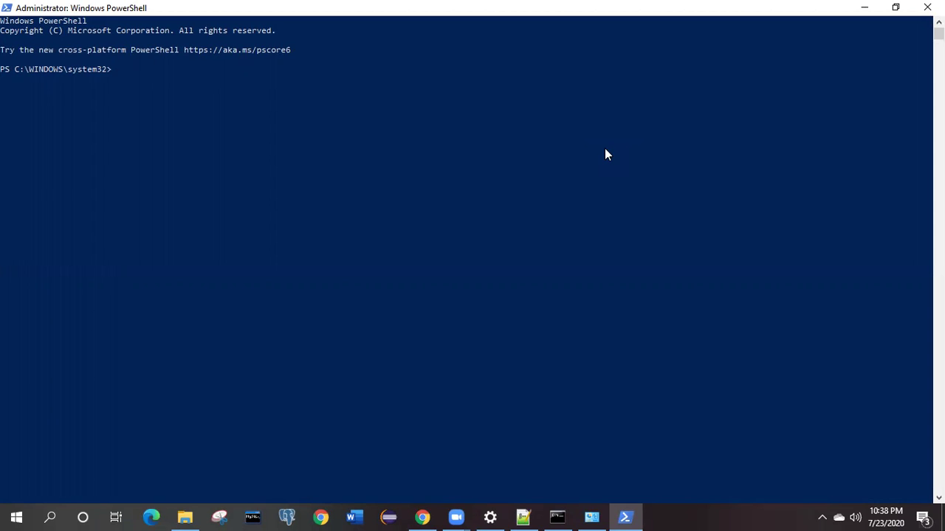
type("jps")
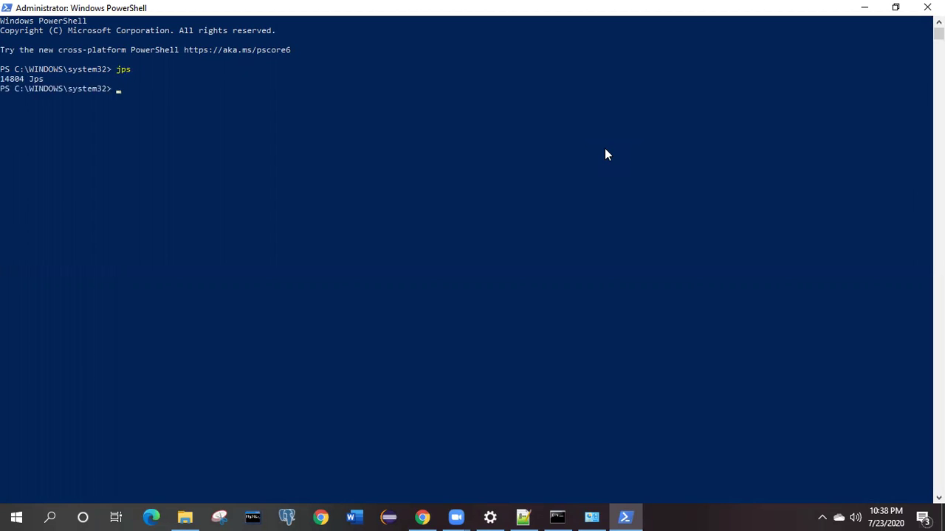
left_click_drag(45, 79, 2, 78)
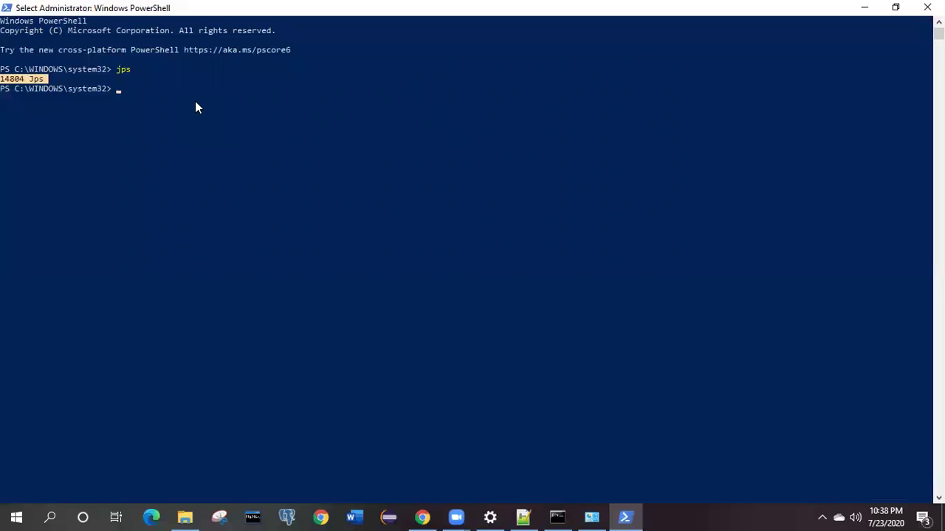
Step: Switch to File Explorer, open hadoop-2.9.2's sbin folder and look over start-all.cmd, start-dfs.cmd, start-yarn.cmd and the folder's full path
left_click(183, 516)
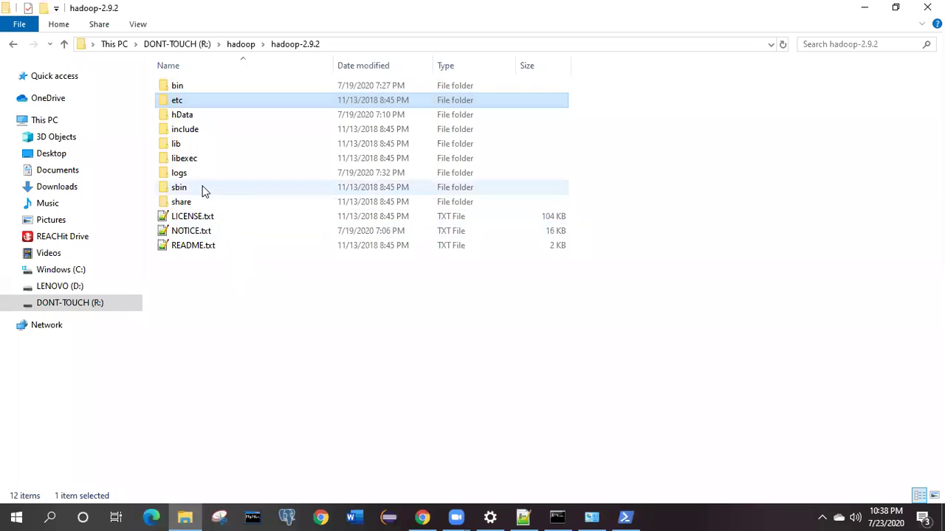
left_click(179, 189)
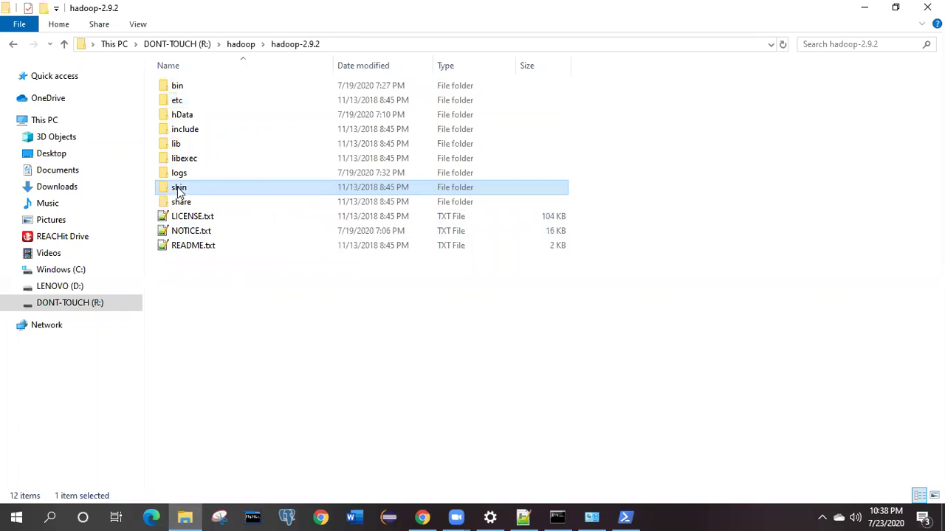
double_click(189, 188)
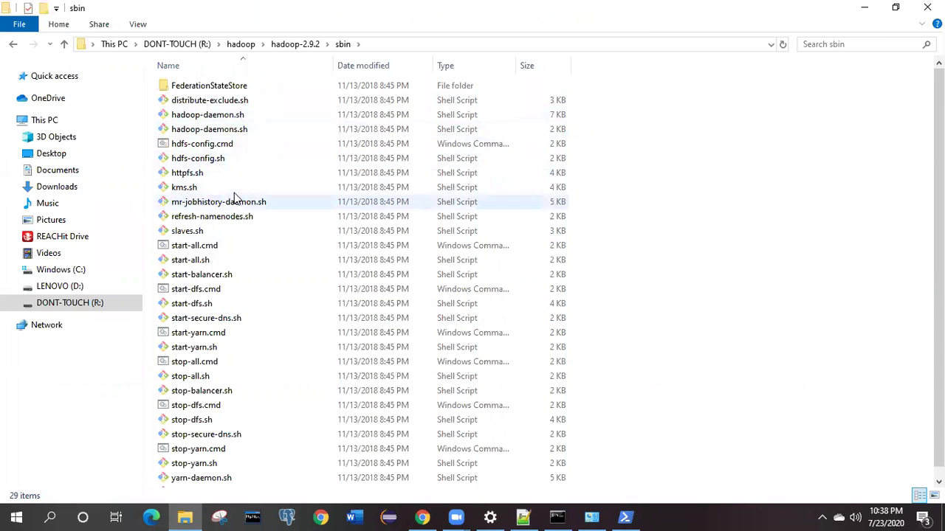
left_click(206, 250)
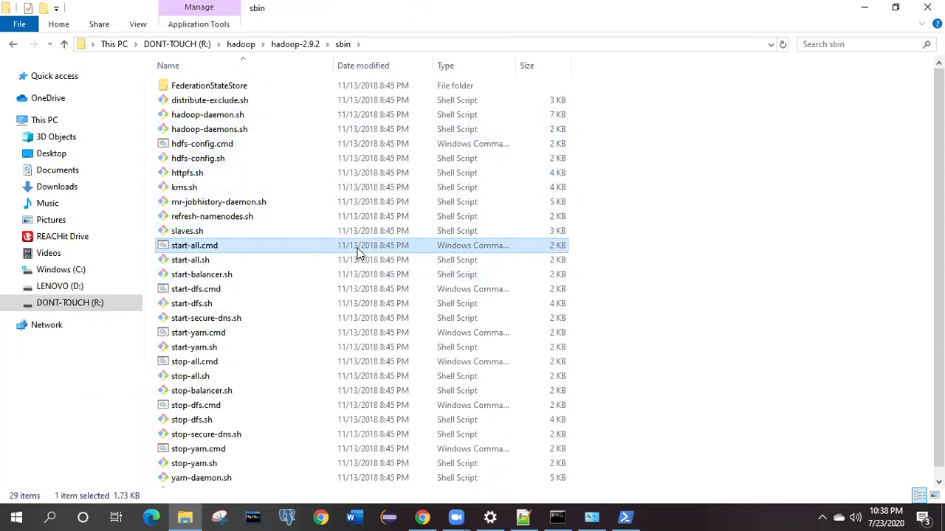
left_click(211, 292)
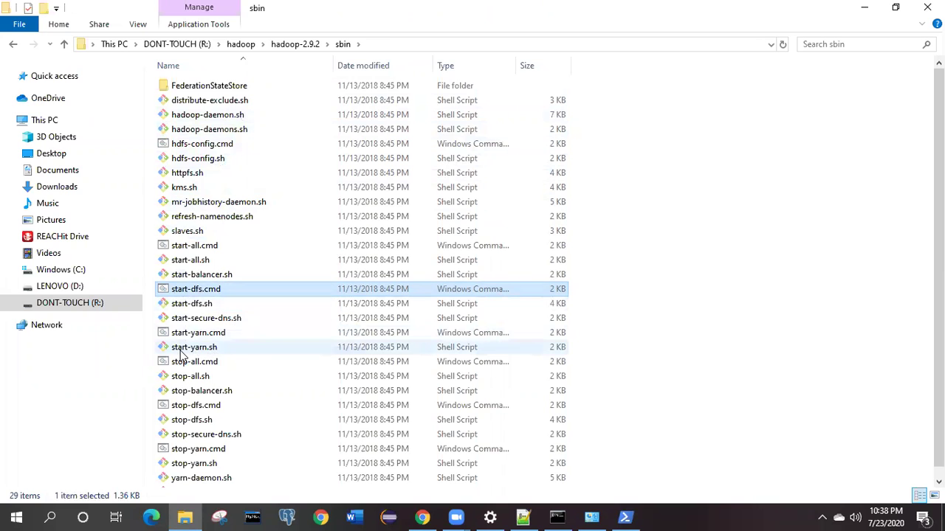
left_click(213, 334)
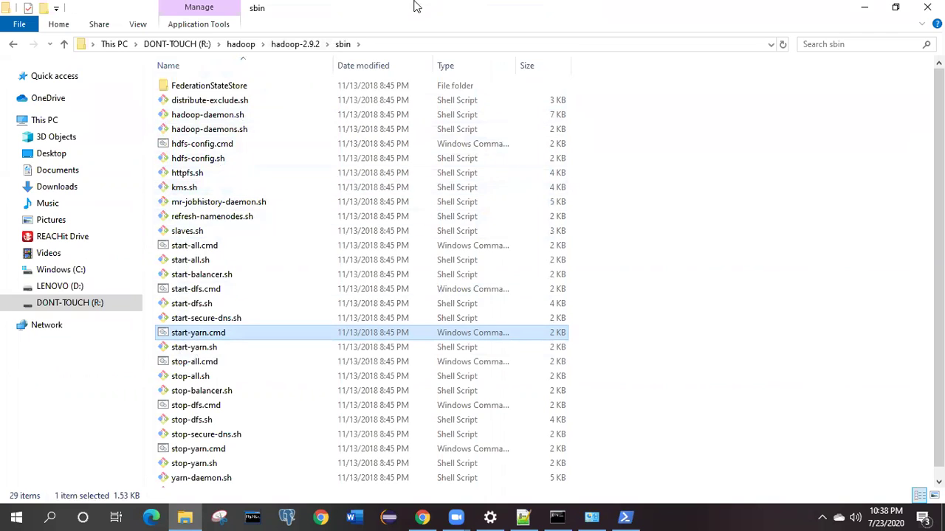
left_click(369, 43)
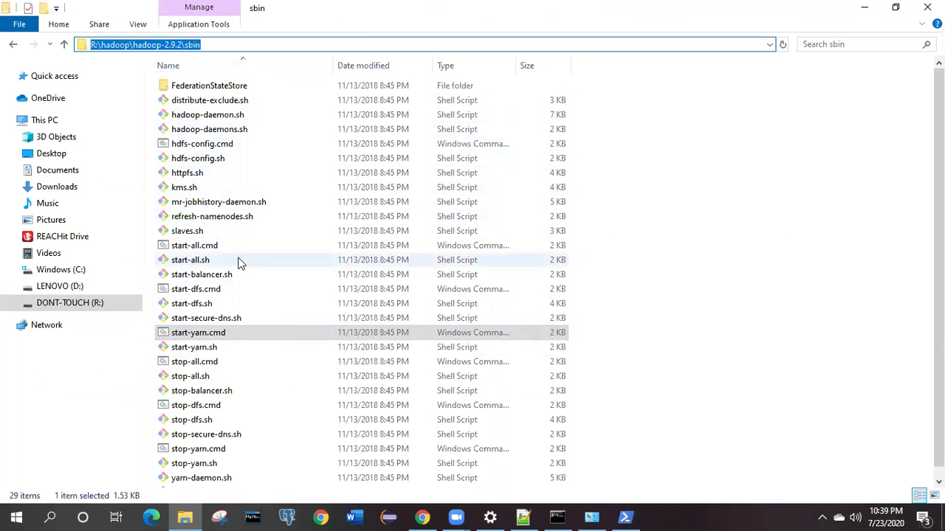
Step: Check the system Path variable's entries for the Hadoop folders, discard the edit, close the settings dialogs and minimize the System window
left_click(591, 516)
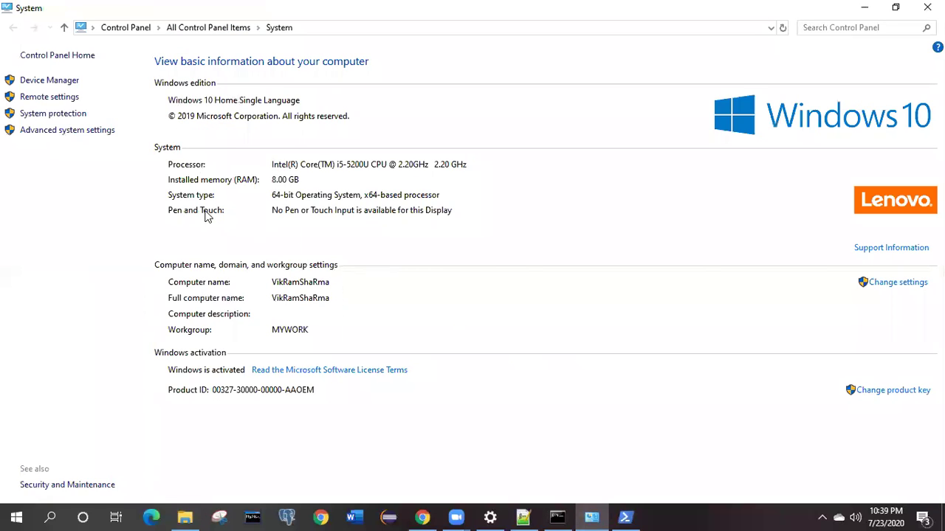
left_click(110, 131)
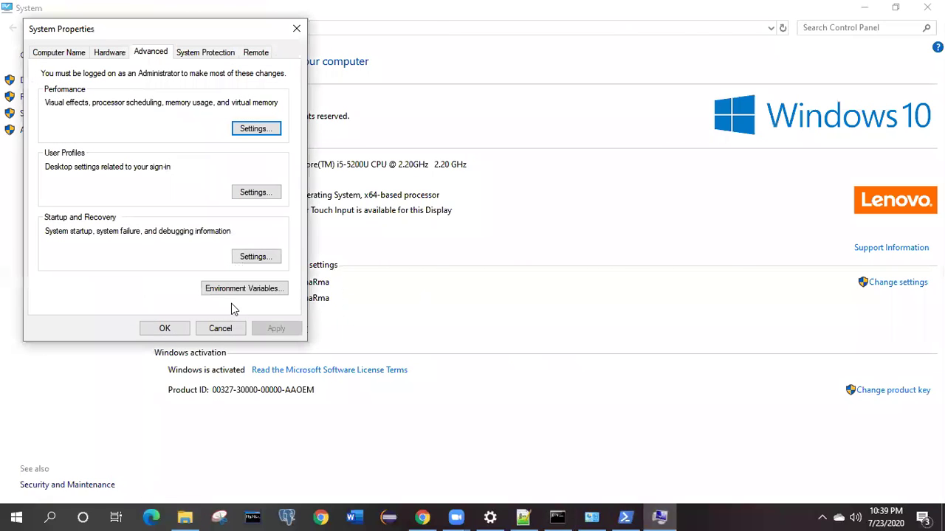
left_click(235, 288)
scroll(404, 353, "down", 5)
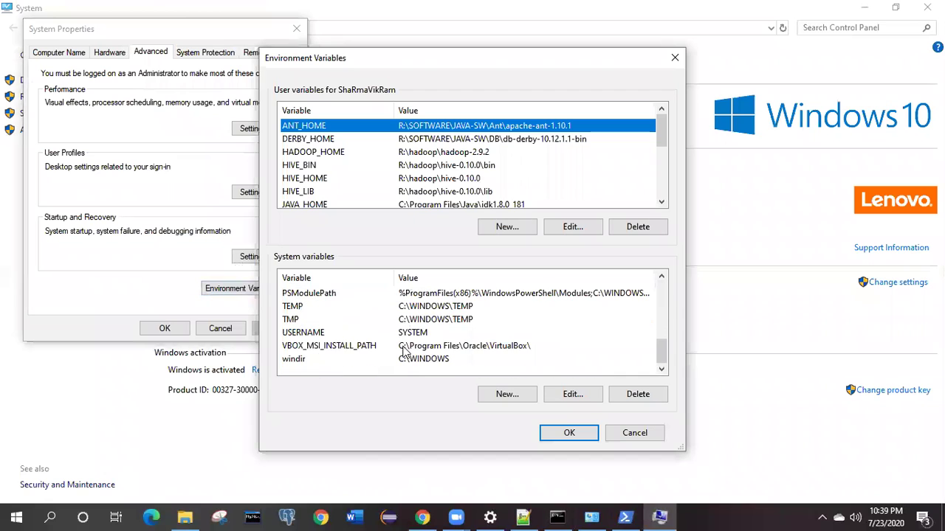
scroll(462, 295, "up", 2)
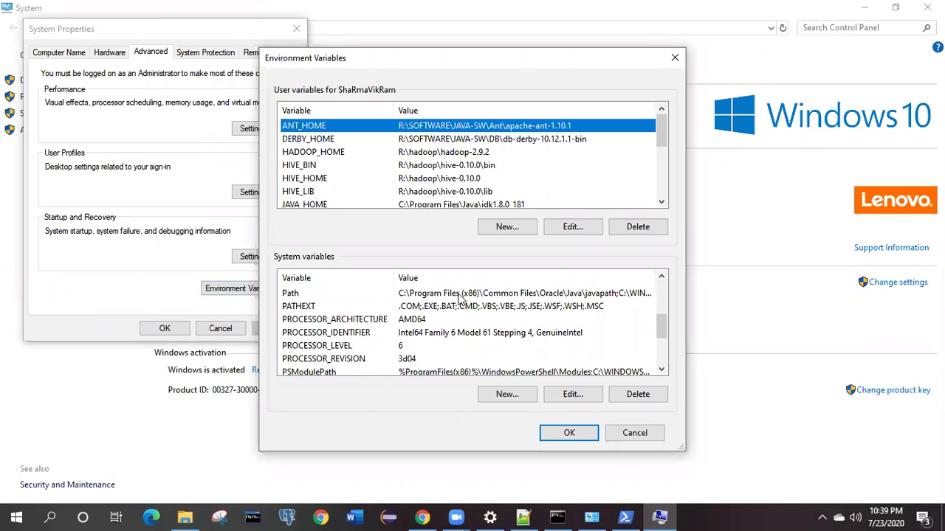
left_click(461, 295)
left_click(573, 394)
scroll(424, 327, "down", 5)
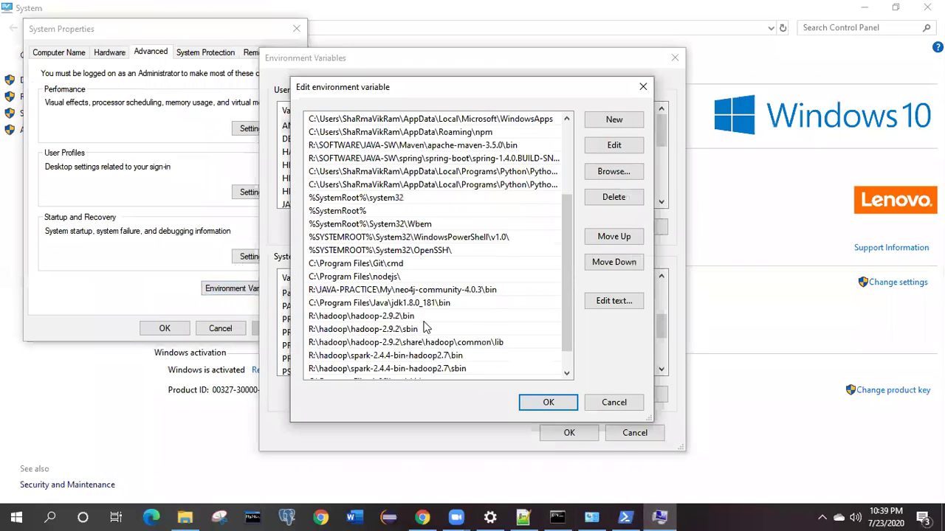
scroll(425, 327, "down", 1)
left_click(468, 343)
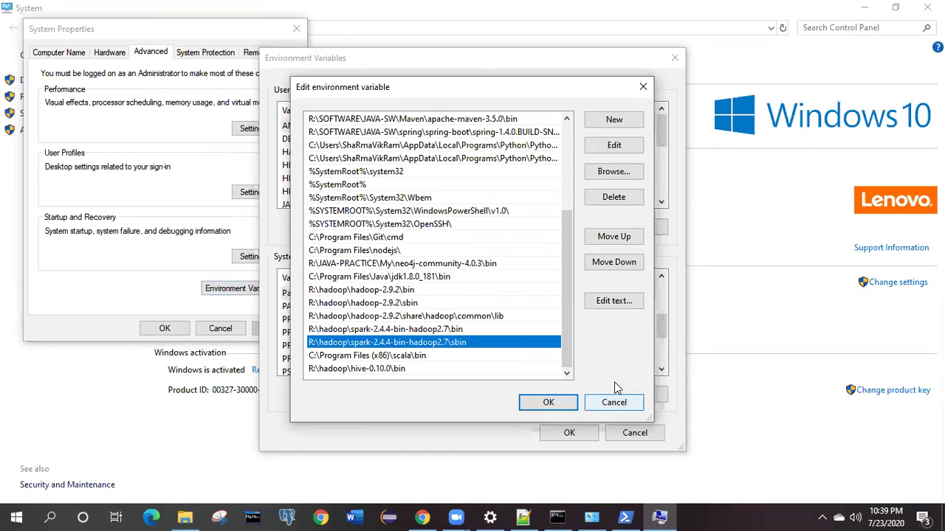
left_click(614, 402)
left_click(569, 433)
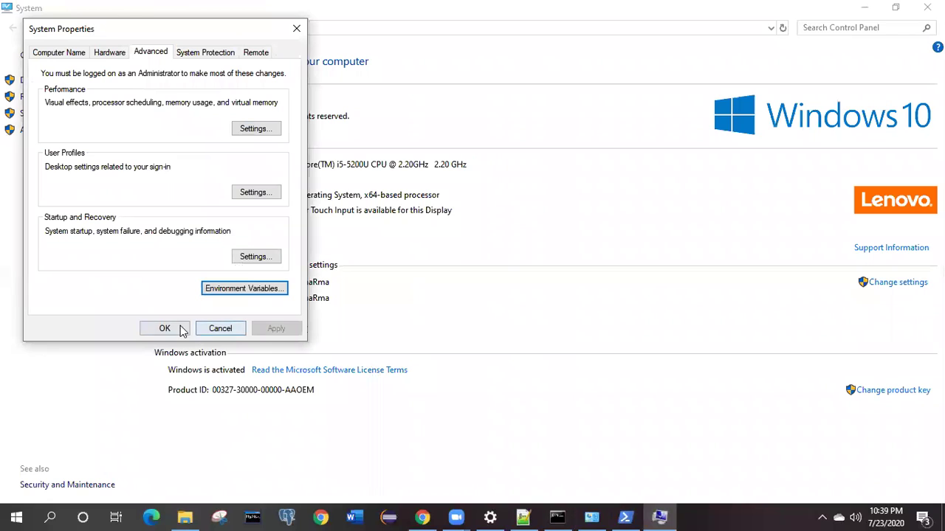
left_click(183, 332)
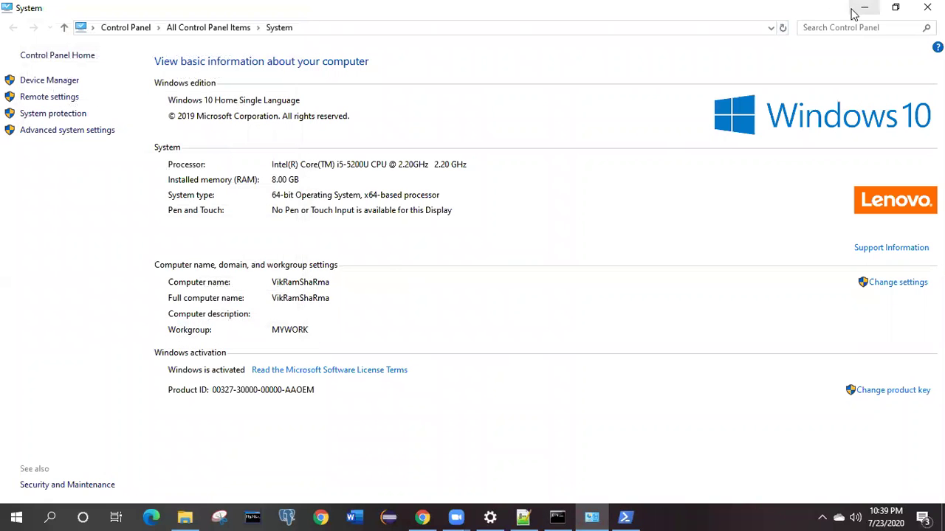
left_click(858, 10)
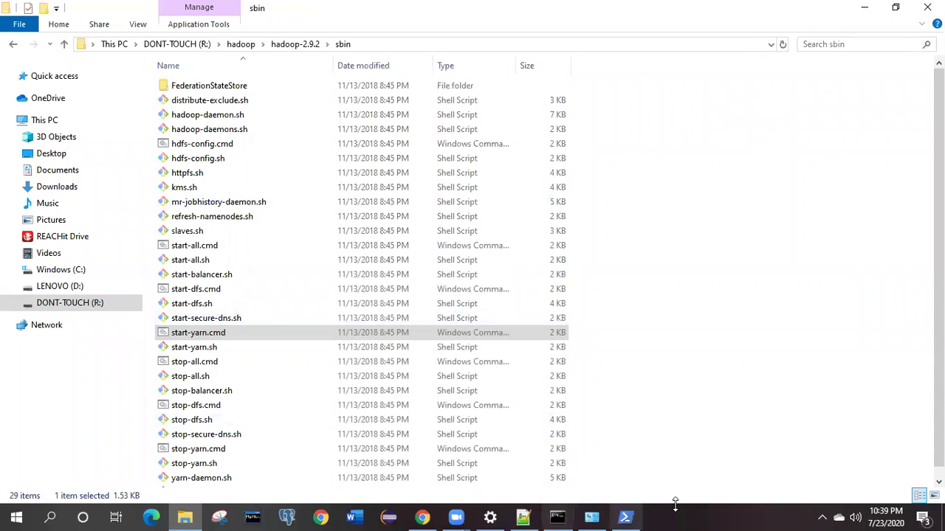
Step: Return to the administrator PowerShell and run start-dfs.cmd to start the HDFS daemons
left_click(625, 516)
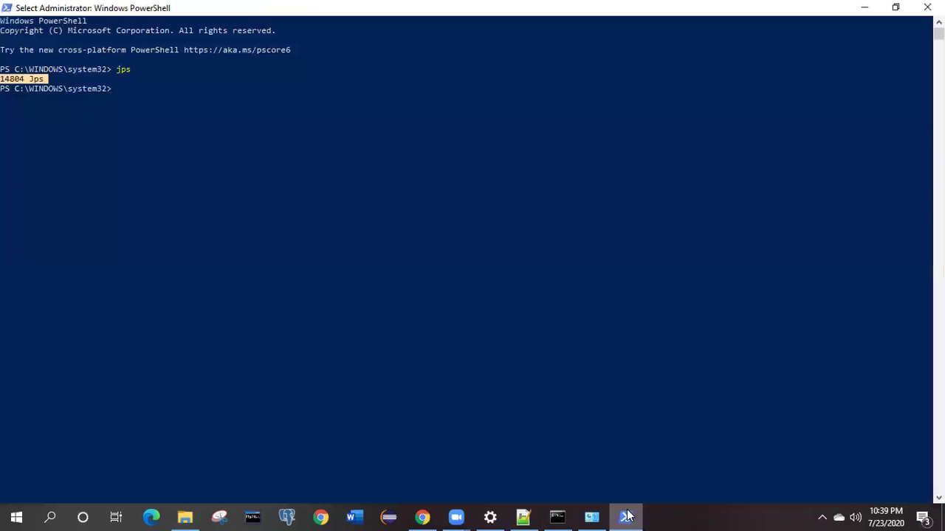
left_click(138, 106)
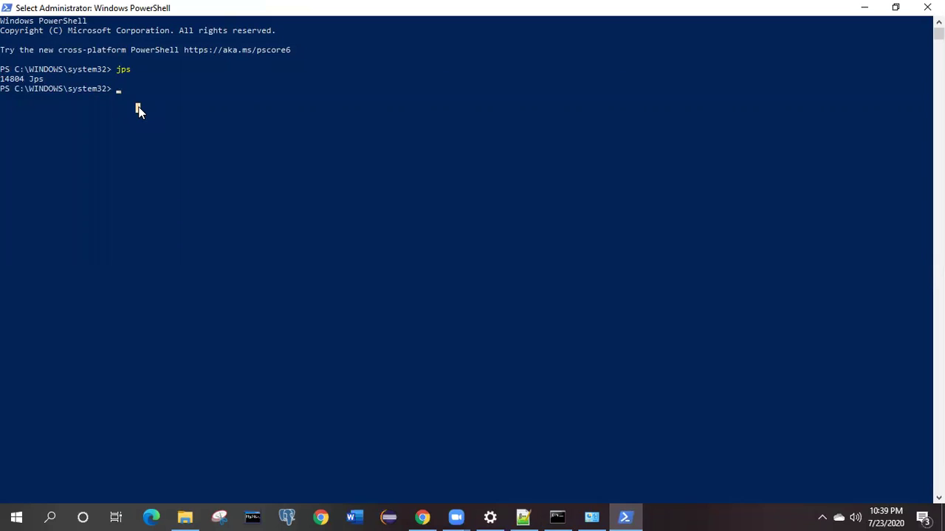
type("start-")
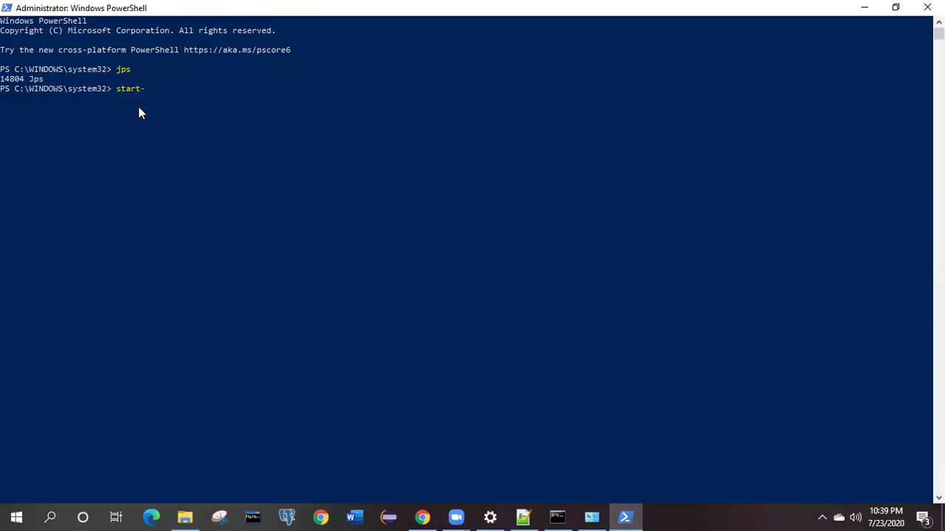
type("dfs.cmd")
key("Return")
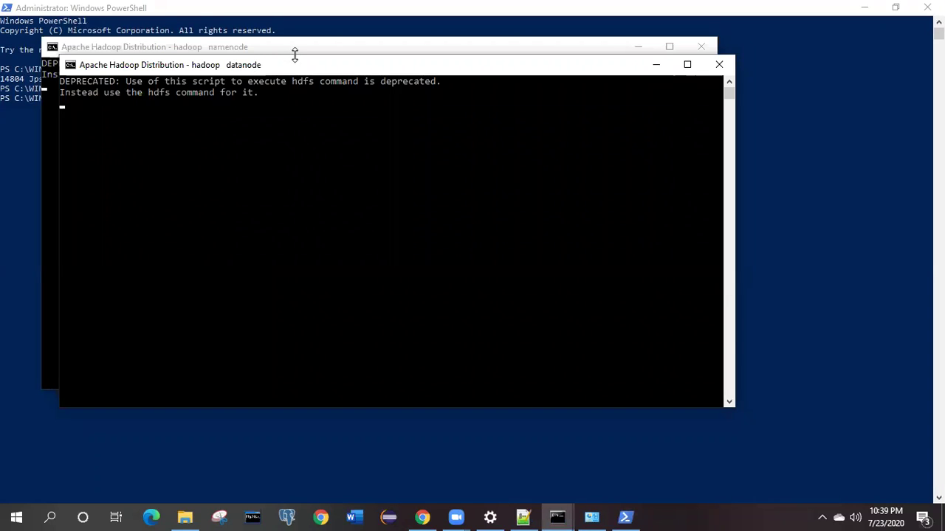
Step: Examine the startup logs in the namenode and datanode console windows
left_click_drag(295, 66, 305, 80)
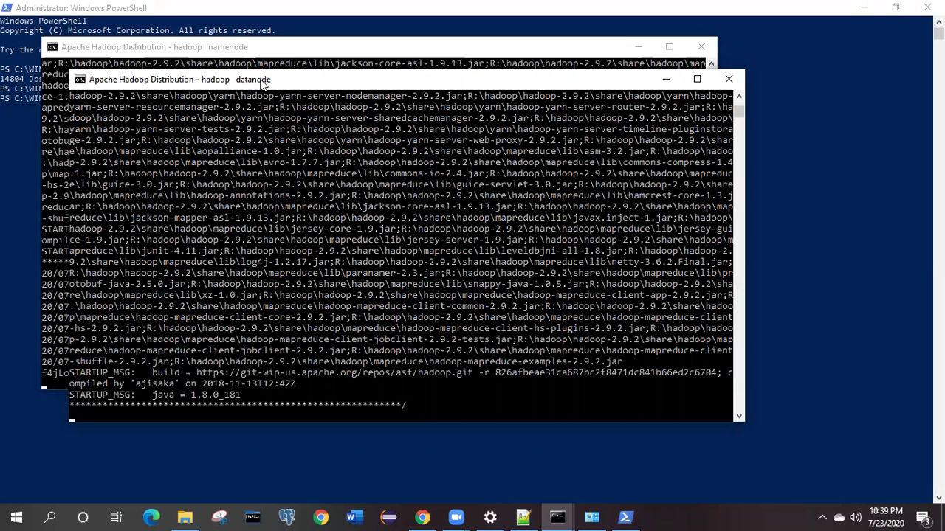
left_click(251, 50)
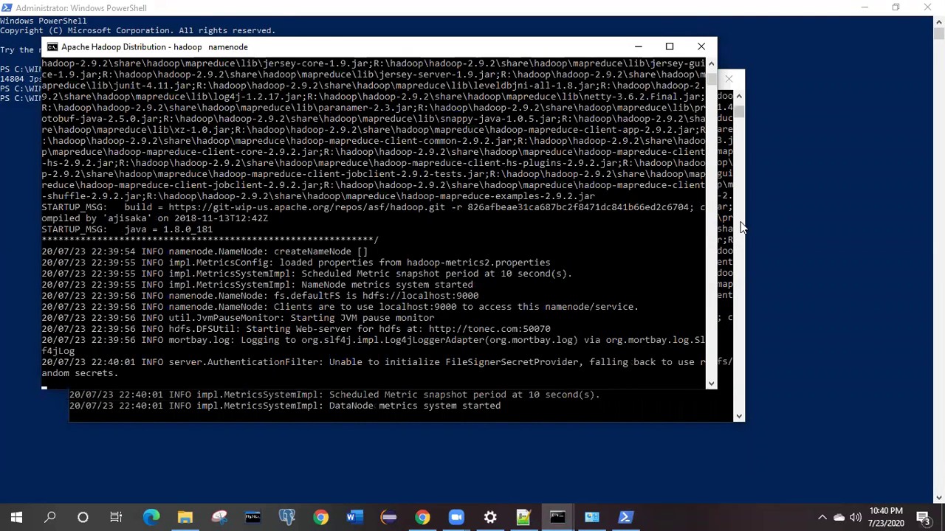
left_click(742, 227)
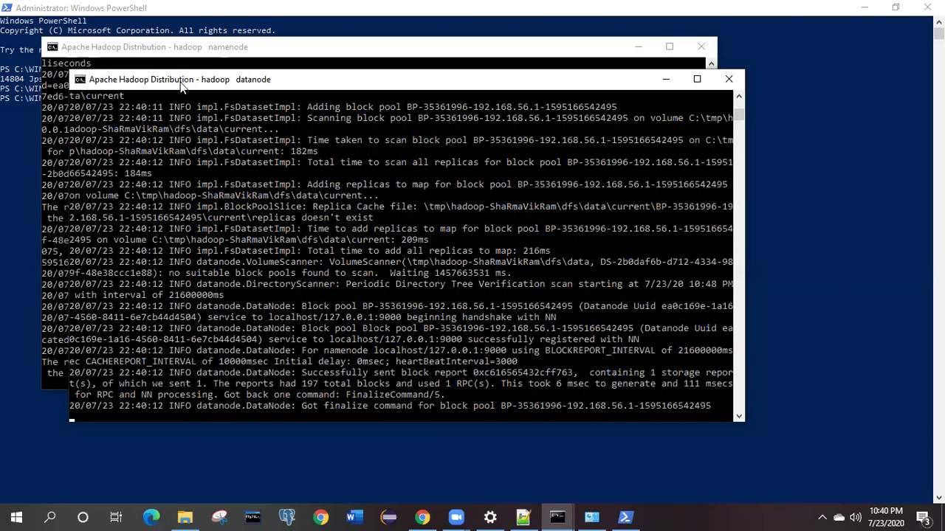
Step: Return to PowerShell and run jps to check the HDFS daemon processes
left_click(28, 275)
type("jps")
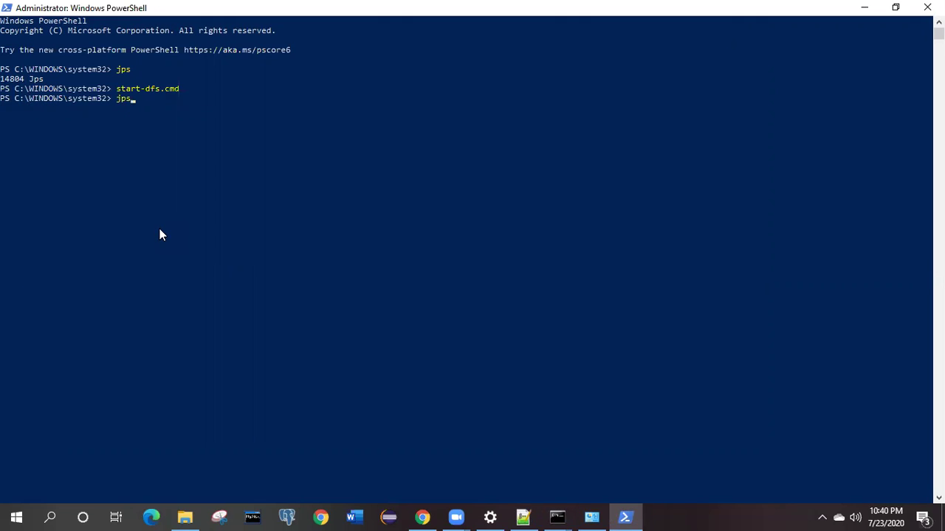
key("Return")
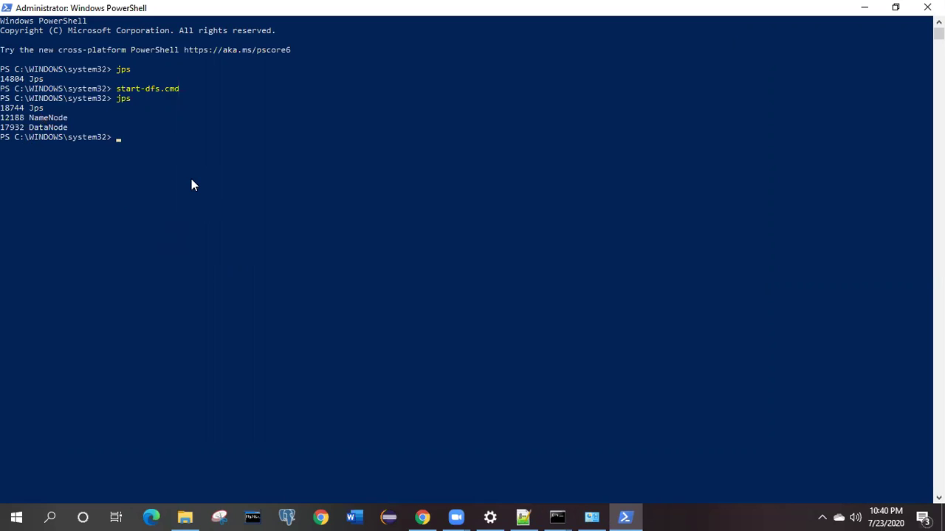
Step: Run start-yarn.cmd to start the YARN daemons and bring the resourcemanager console to the front
type("start-ya")
key("Tab")
key("Return")
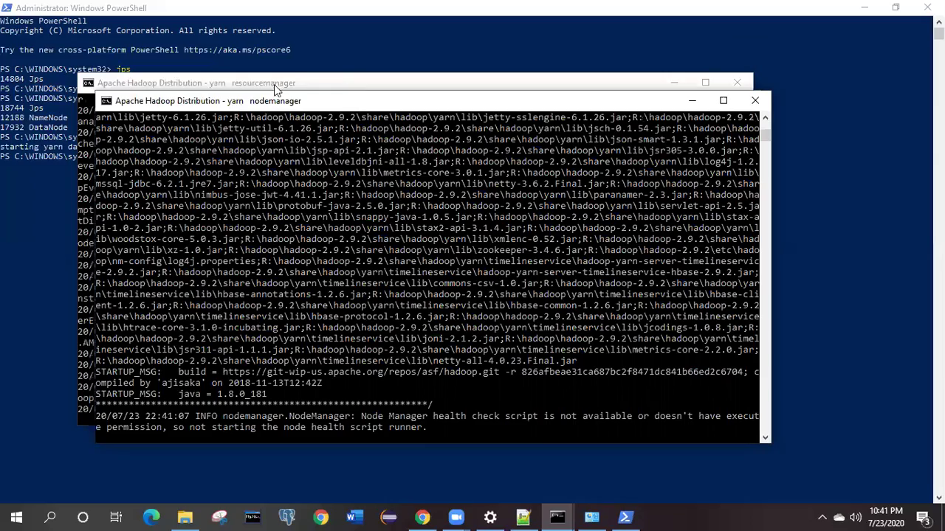
left_click(274, 83)
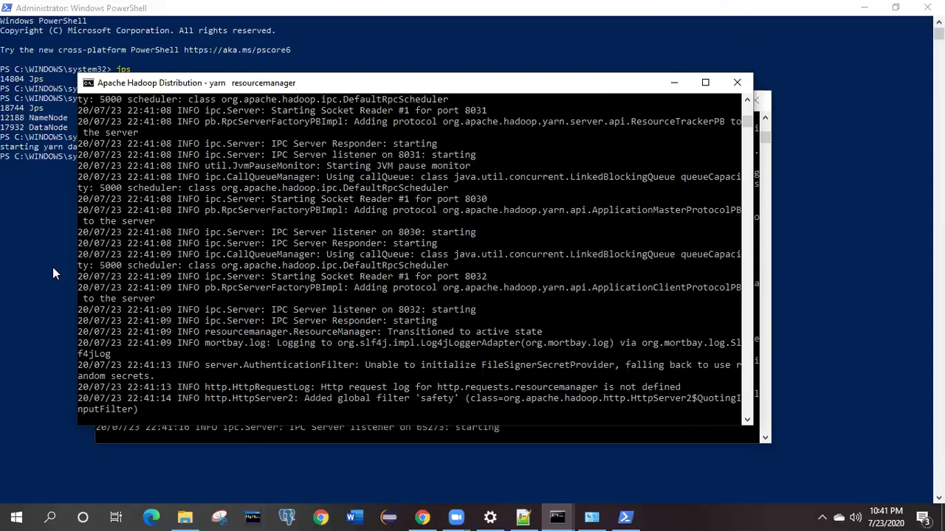
Step: Go back to PowerShell and run jps to check the HDFS and YARN daemon processes
left_click(52, 267)
left_click(196, 169)
type("jps")
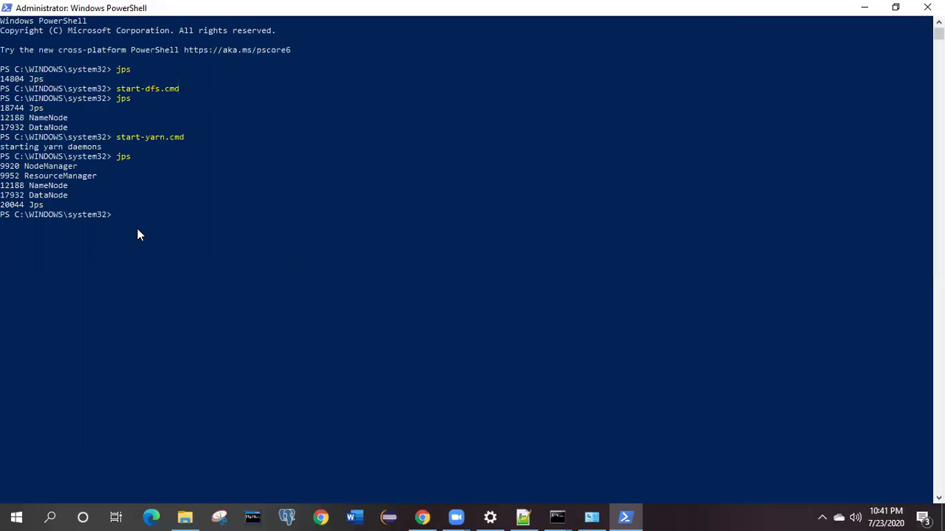
left_click_drag(117, 89, 182, 89)
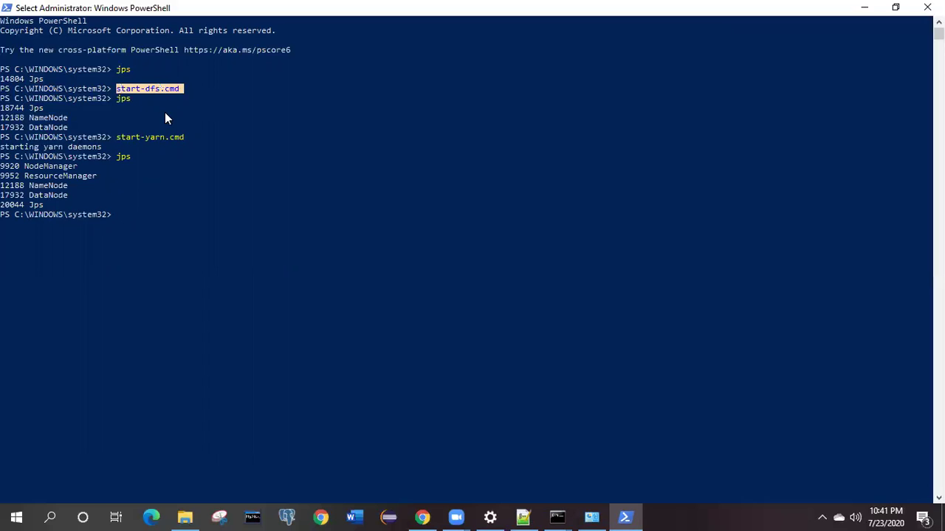
left_click_drag(115, 137, 222, 139)
left_click(162, 209)
key("Escape")
type("start-all.cmd")
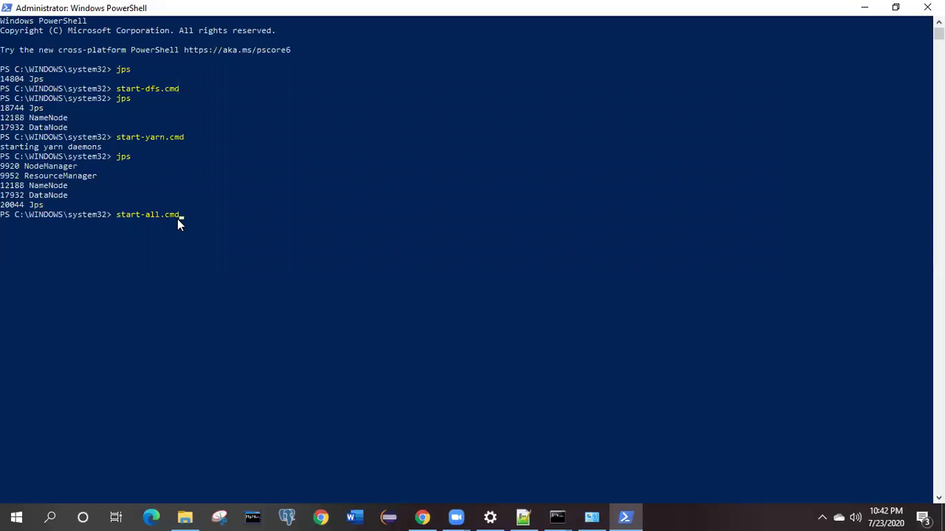
left_click_drag(113, 137, 175, 139)
left_click_drag(117, 89, 126, 90)
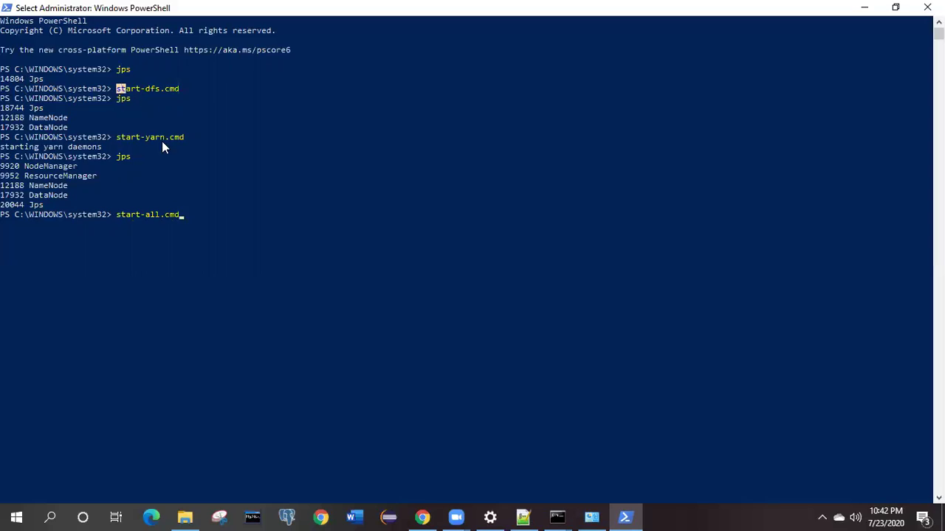
left_click_drag(184, 215, 141, 213)
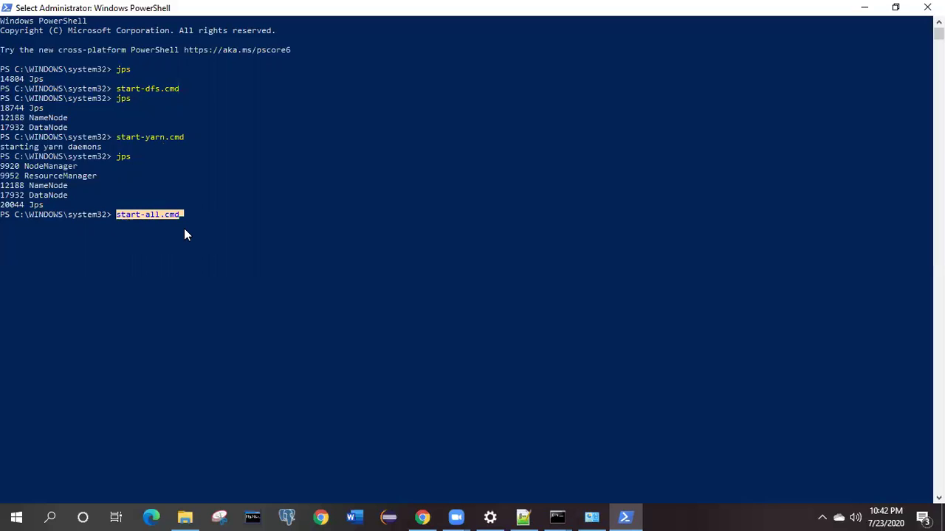
left_click(263, 183)
key("BackSpace")
key("BackSpace")
key("BackSpace")
key("BackSpace")
key("BackSpace")
key("BackSpace")
key("BackSpace")
key("BackSpace")
key("BackSpace")
key("BackSpace")
key("BackSpace")
key("BackSpace")
key("BackSpace")
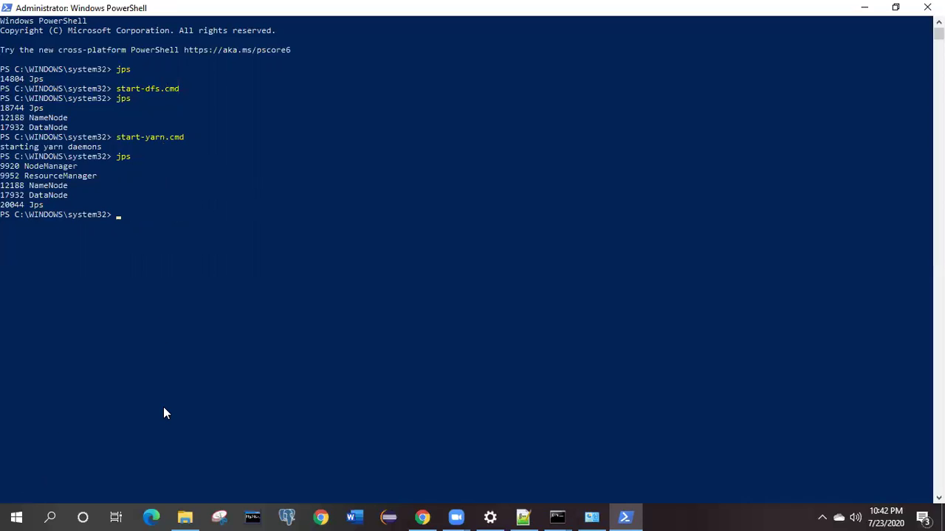
Step: Switch to Firefox and load localhost:50070 to reach the NameNode web interface
left_click(11, 517)
type("mo")
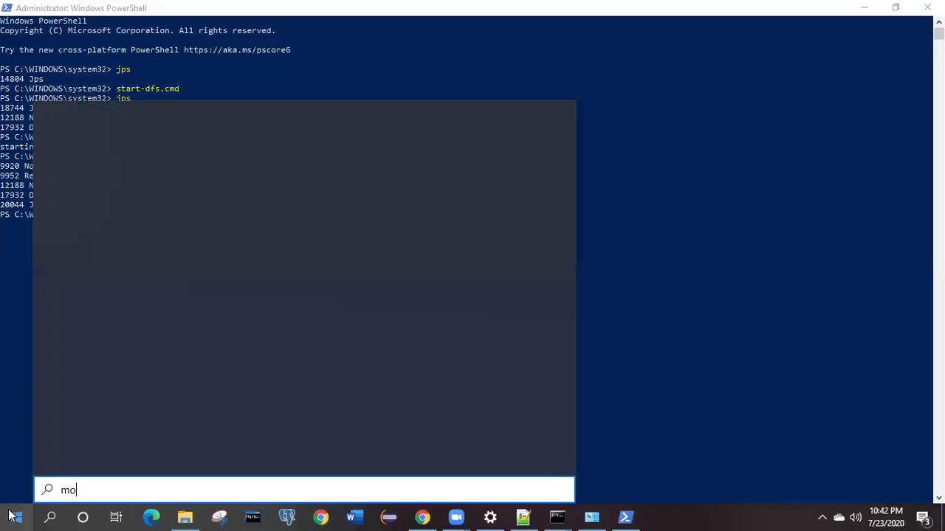
left_click(136, 183)
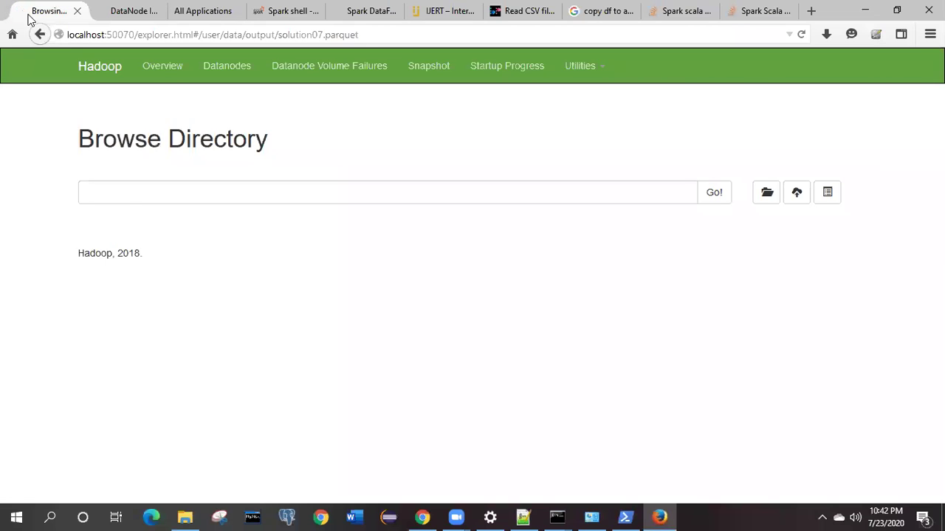
left_click(138, 34)
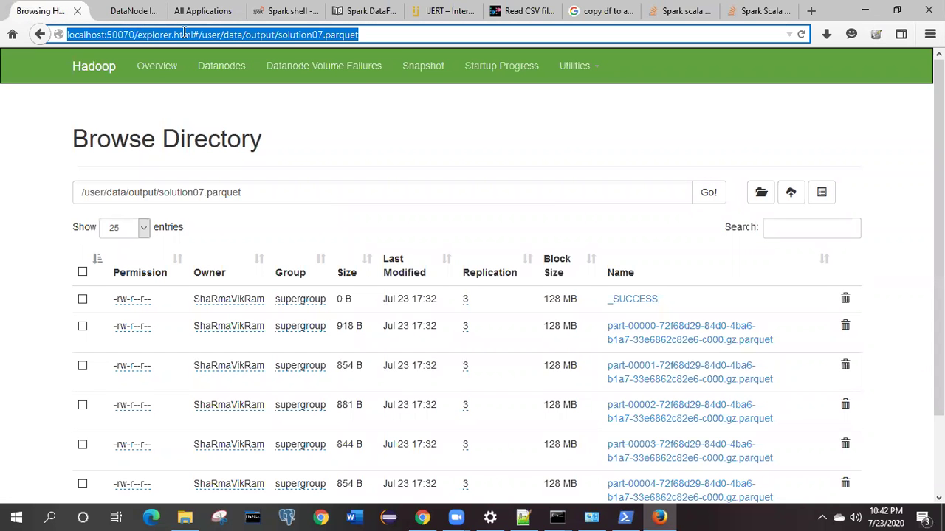
left_click(170, 33)
key("ctrl+a")
type("localhot")
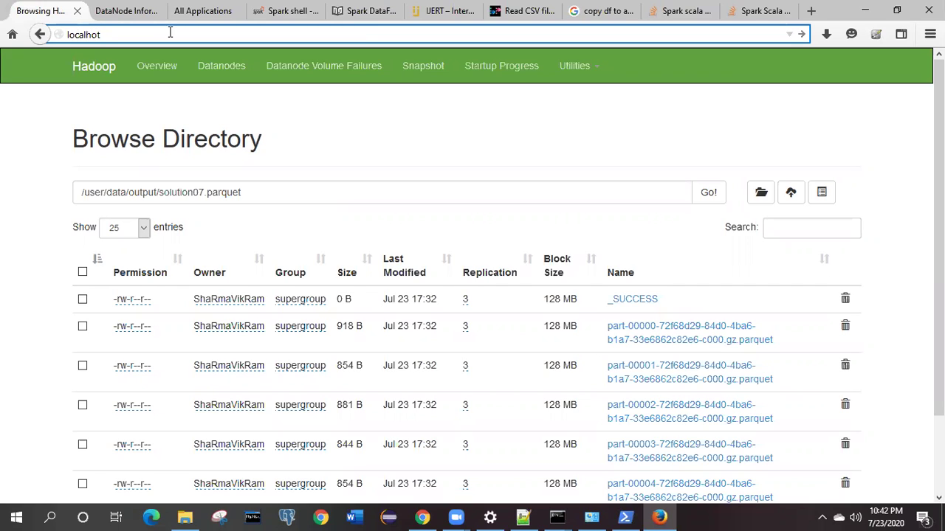
key("BackSpace")
type("st:50070")
key("Return")
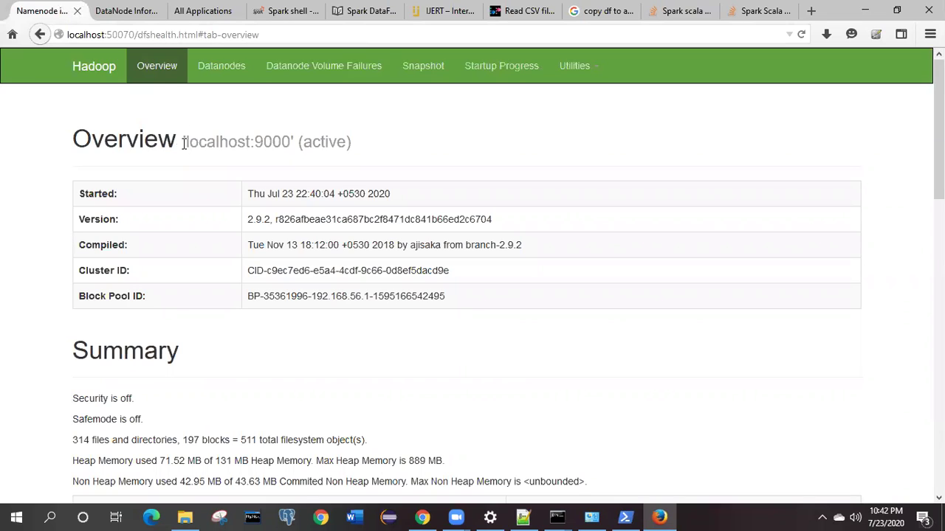
Step: Examine the NameNode overview heading with its host and port, and the version and cluster details table
left_click_drag(184, 142, 255, 141)
left_click(288, 142)
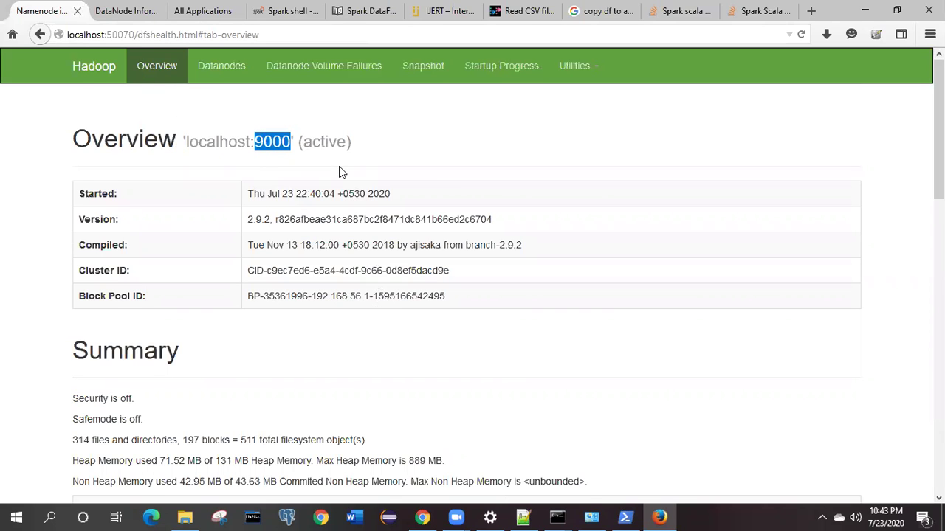
scroll(339, 172, "down", 7)
scroll(339, 172, "up", 6)
scroll(217, 118, "up", 2)
left_click_drag(198, 142, 353, 142)
left_click(451, 293, "shift")
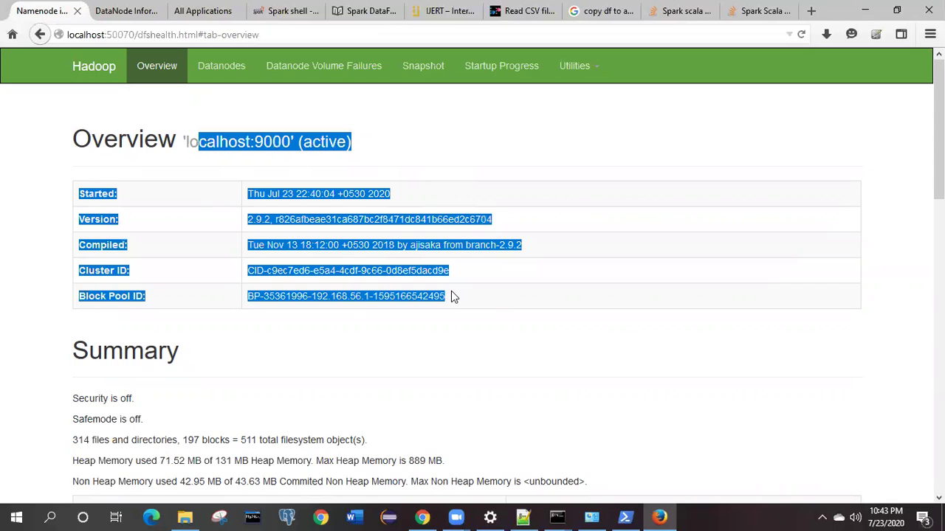
Step: Review the NameNode summary for security, safemode and live and dead nodes, plus the NameNode storage directory and DFS storage types
scroll(74, 167, "down", 3)
left_click_drag(73, 164, 155, 186)
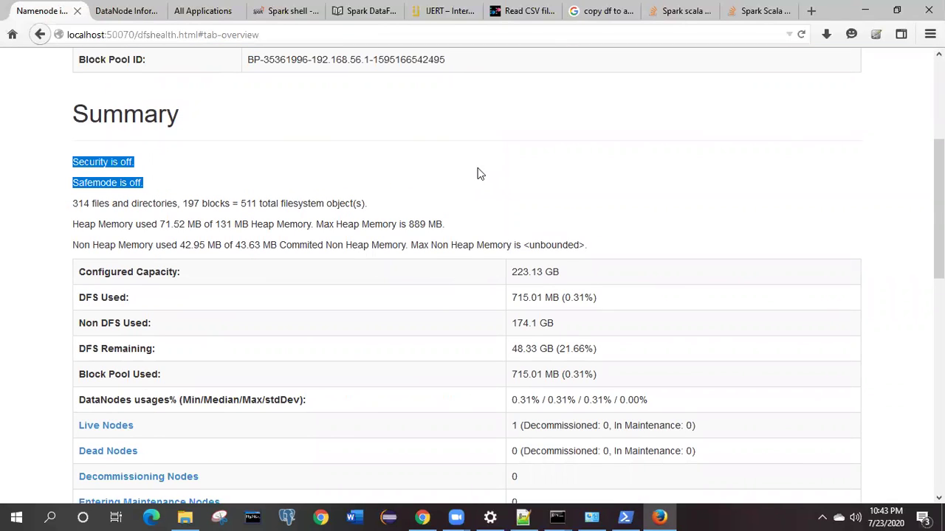
scroll(464, 199, "down", 4)
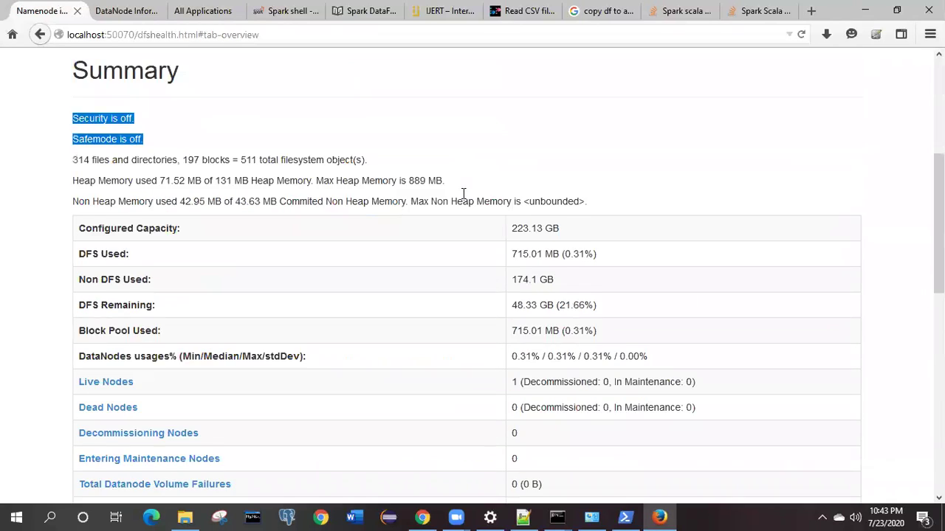
left_click_drag(508, 135, 637, 135)
left_click_drag(514, 109, 636, 110)
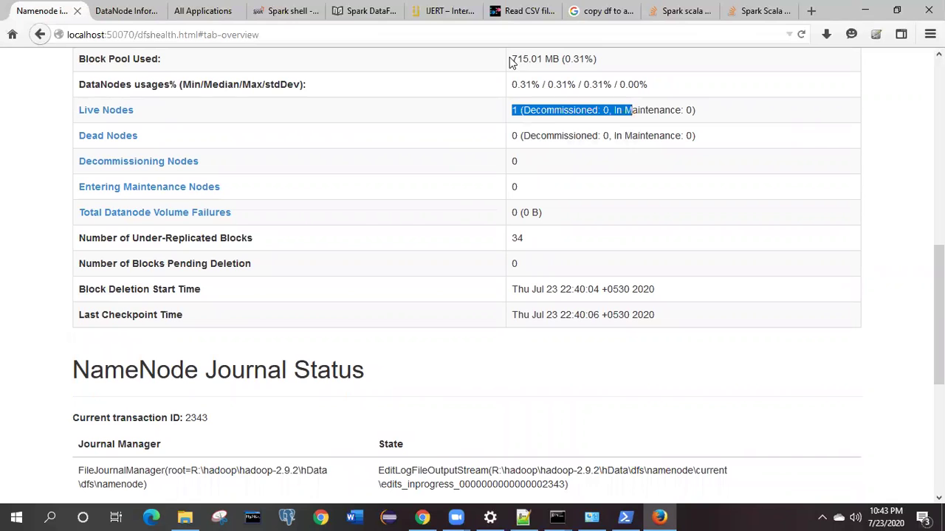
left_click_drag(510, 59, 627, 65)
scroll(528, 240, "down", 4)
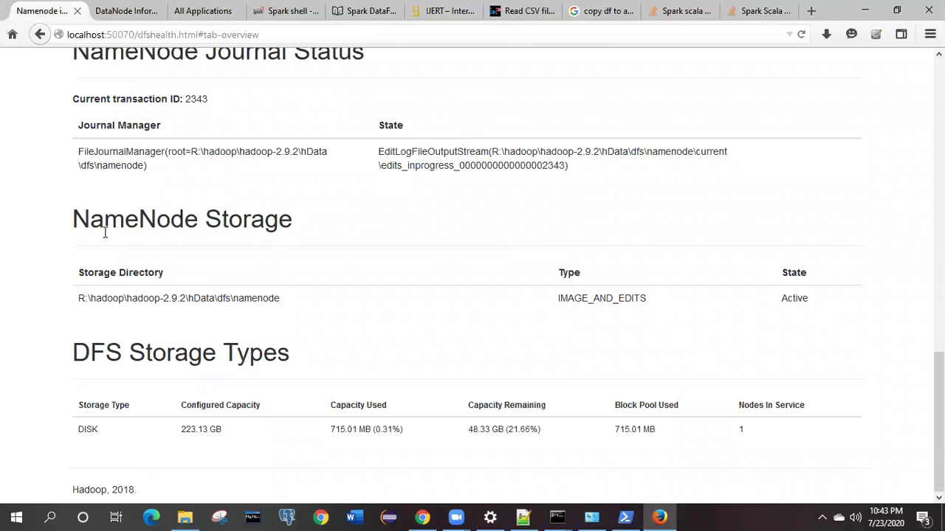
left_click_drag(78, 298, 280, 303)
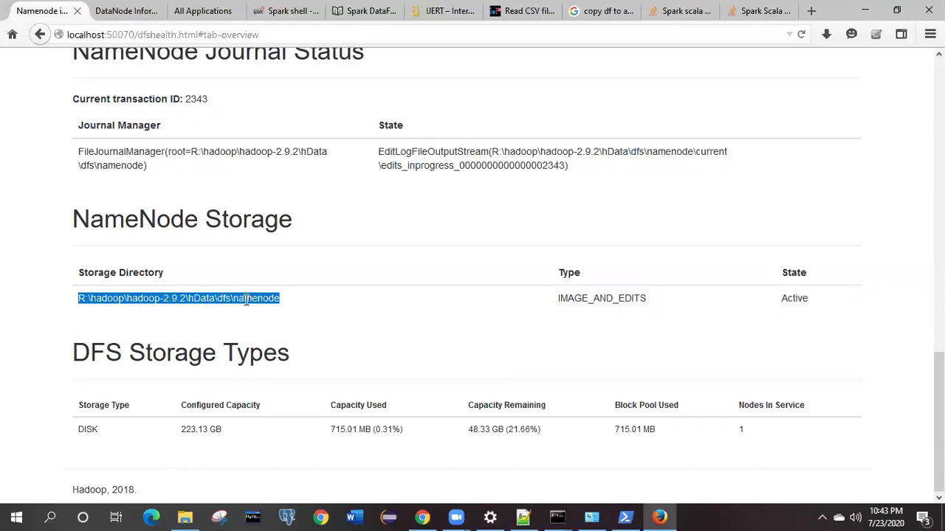
left_click(804, 301)
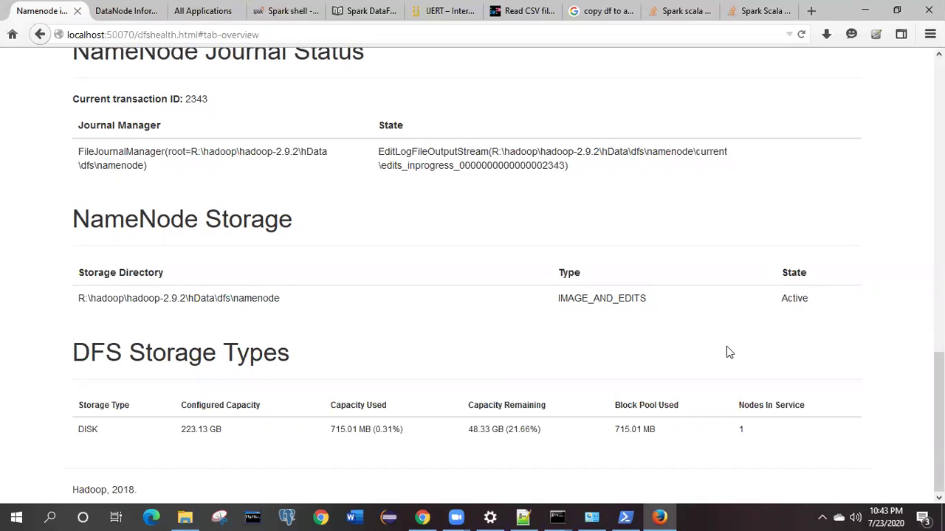
left_click_drag(745, 426, 732, 427)
Step: View the DataNode information page on port 9864, checking its address and the volume directory
left_click(127, 12)
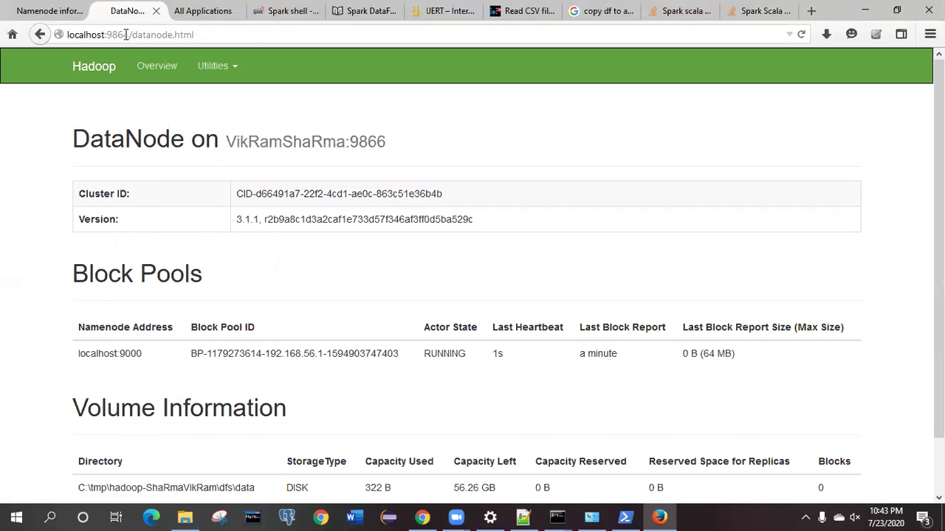
left_click_drag(130, 35, 112, 33)
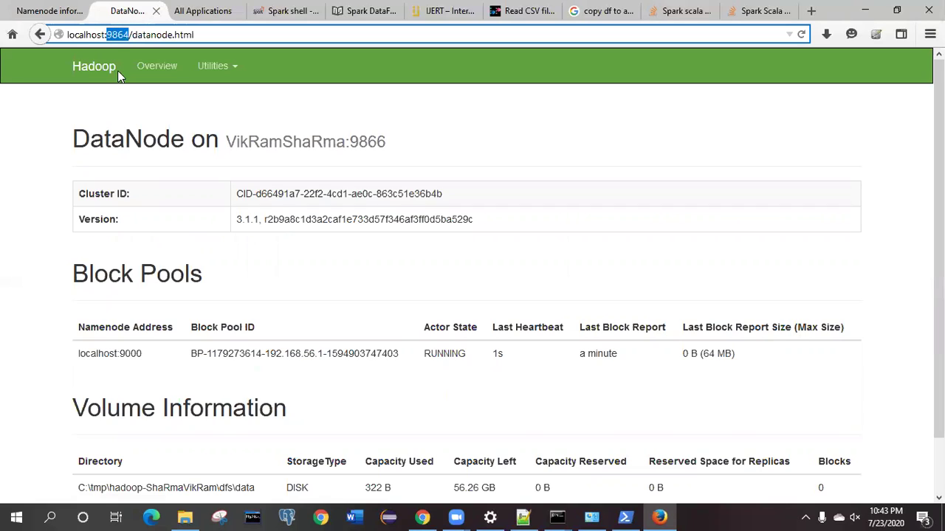
left_click(193, 35)
left_click_drag(193, 35, 79, 35)
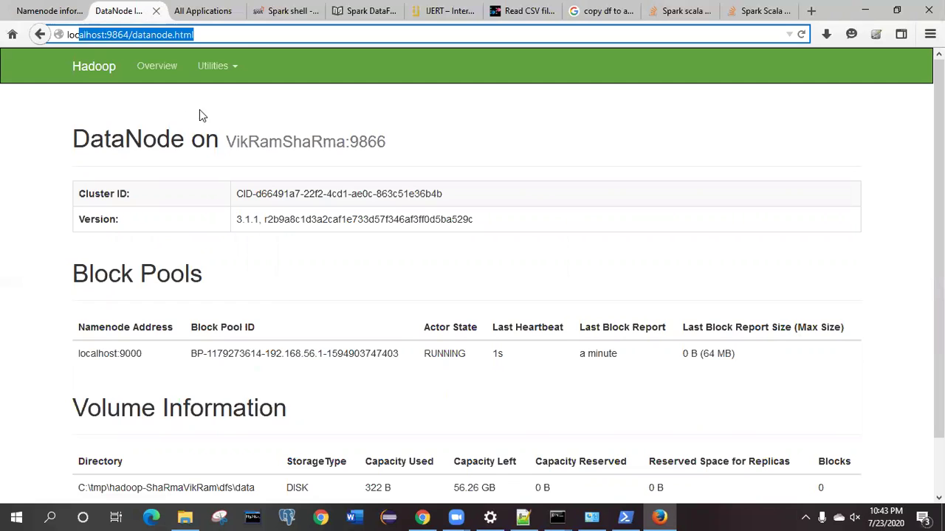
left_click(227, 108)
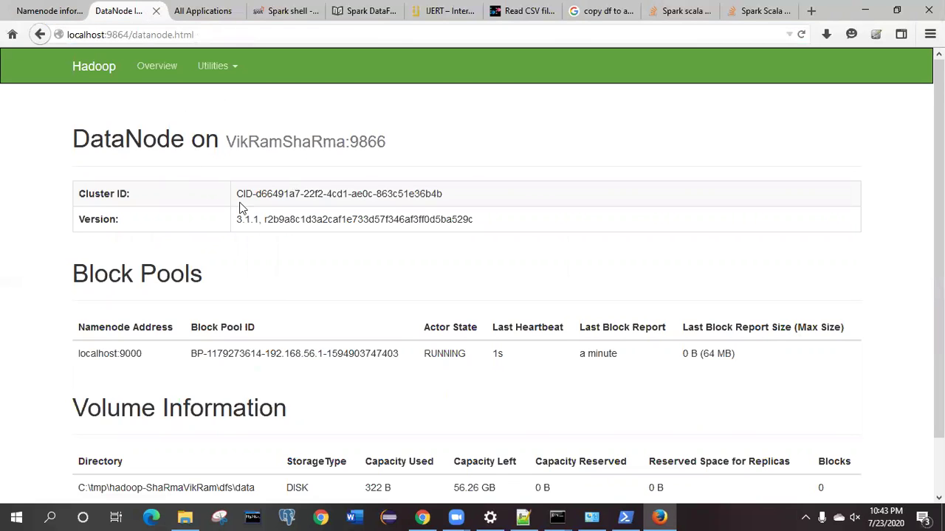
scroll(239, 207, "down", 2)
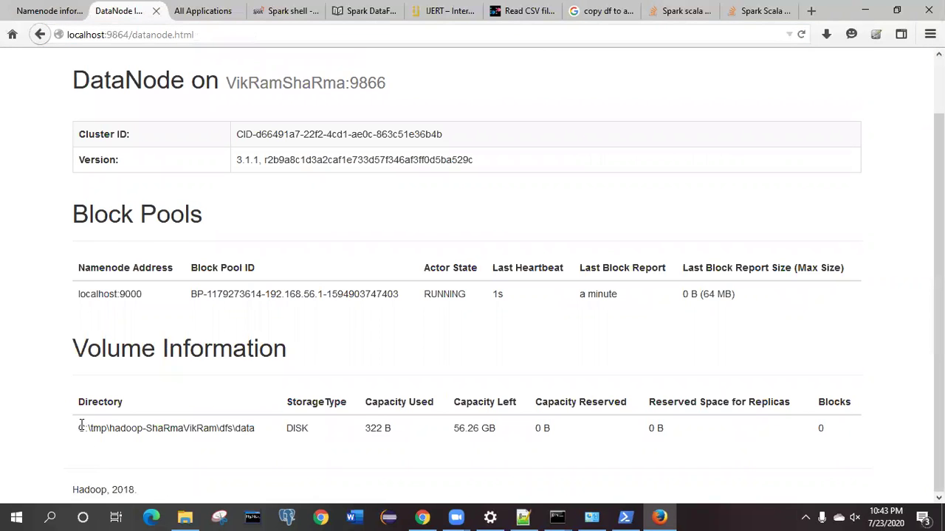
left_click_drag(79, 428, 254, 429)
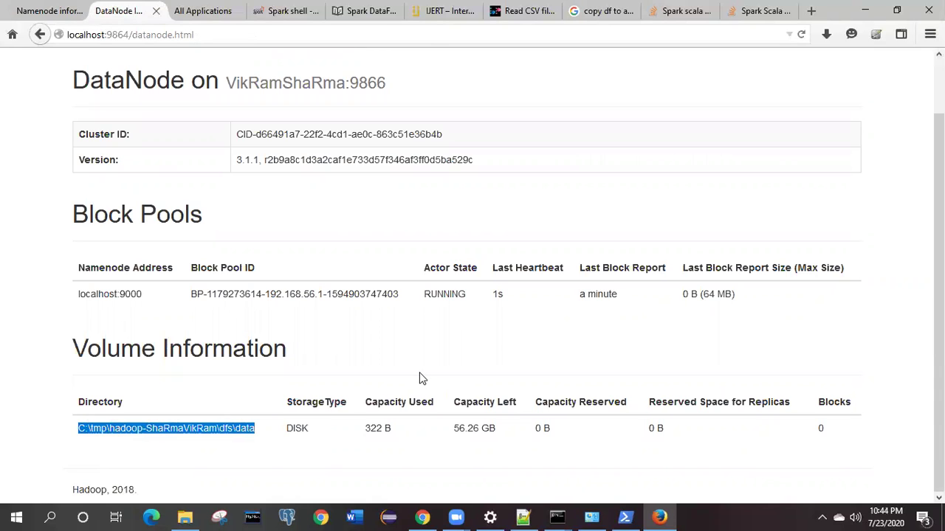
scroll(403, 354, "up", 2)
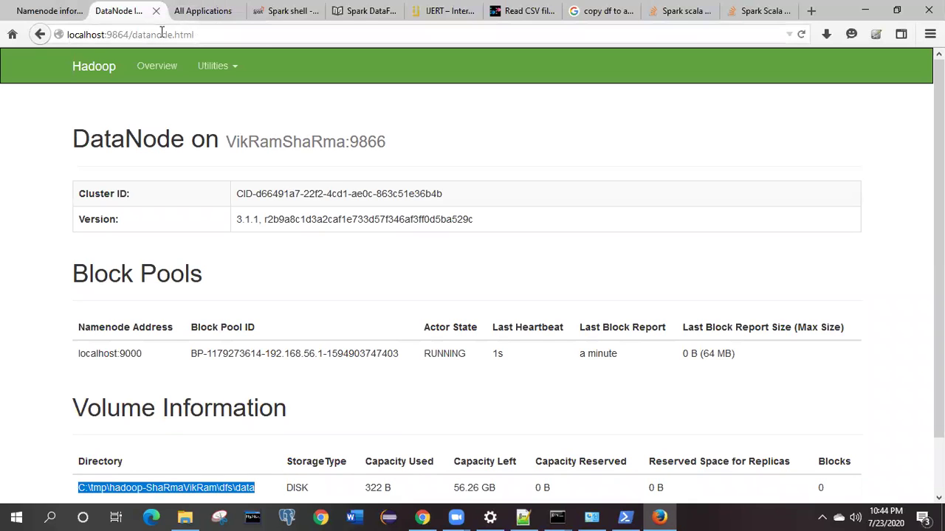
Step: View the YARN All Applications page and check its port in the address
left_click(204, 12)
left_click_drag(128, 34, 106, 35)
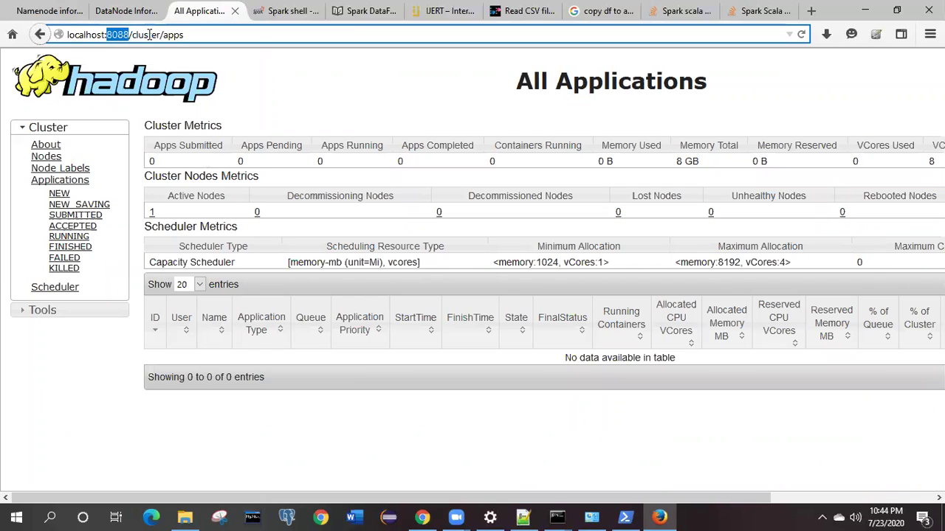
left_click(321, 118)
Step: Return to the NameNode overview page and open the HDFS file system browser at the root directory
key("ctrl+Page_Up")
key("ctrl+Page_Up")
scroll(590, 186, "up", 8)
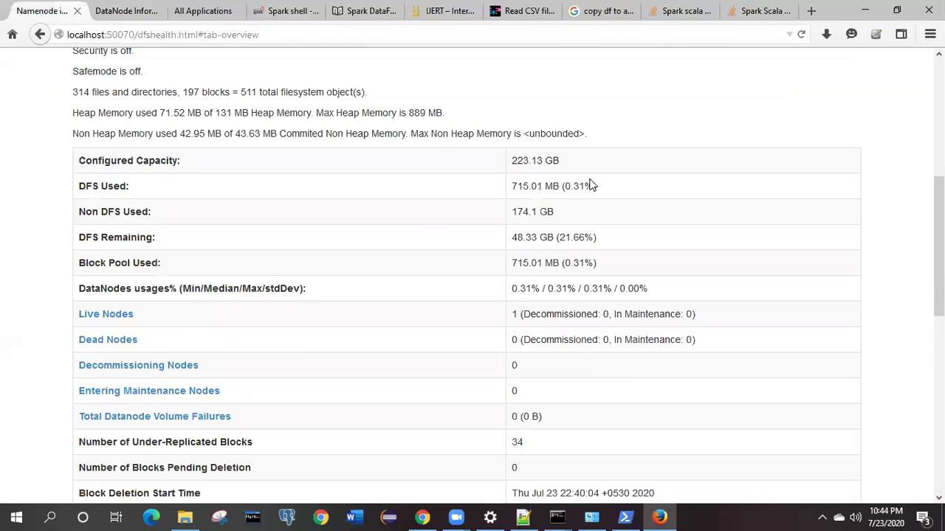
scroll(591, 185, "up", 5)
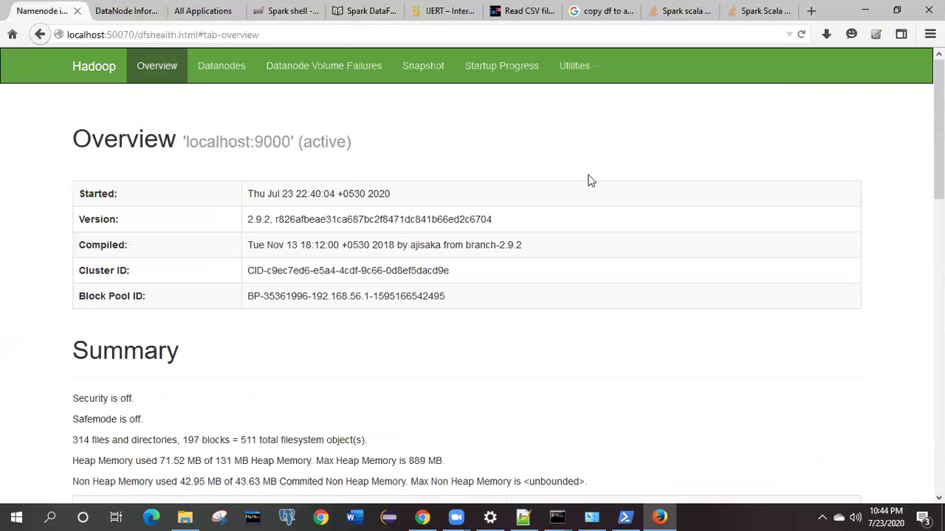
left_click(596, 70)
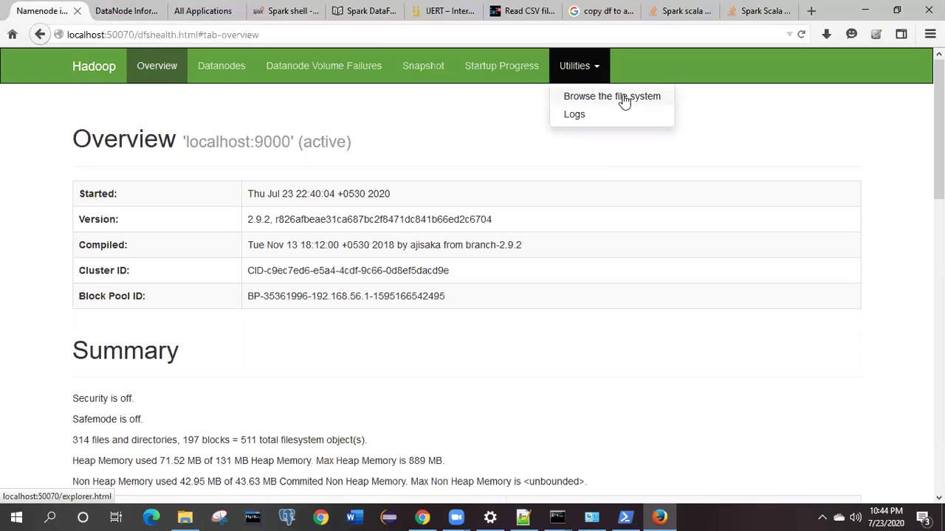
left_click(622, 99)
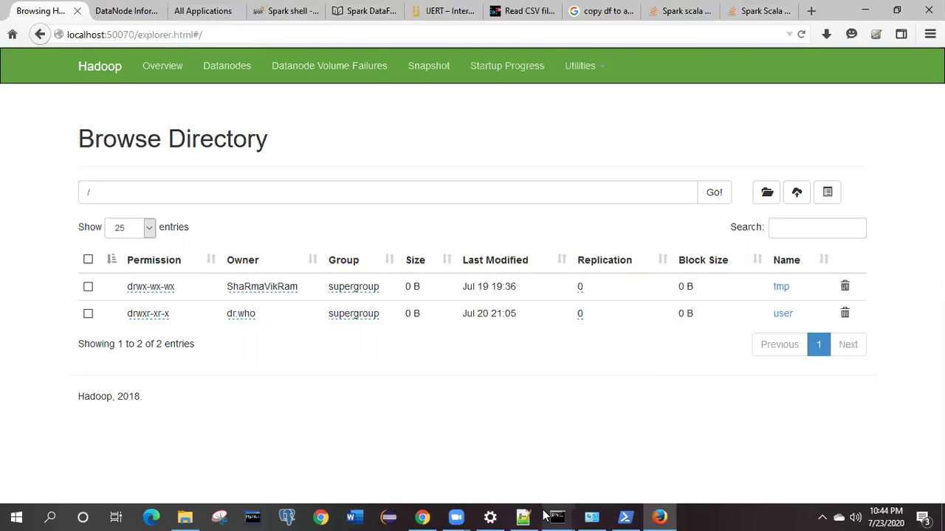
Step: Switch to the Command Prompt and run hadoop fs -ls / to list the HDFS root directory
mouse_move(557, 517)
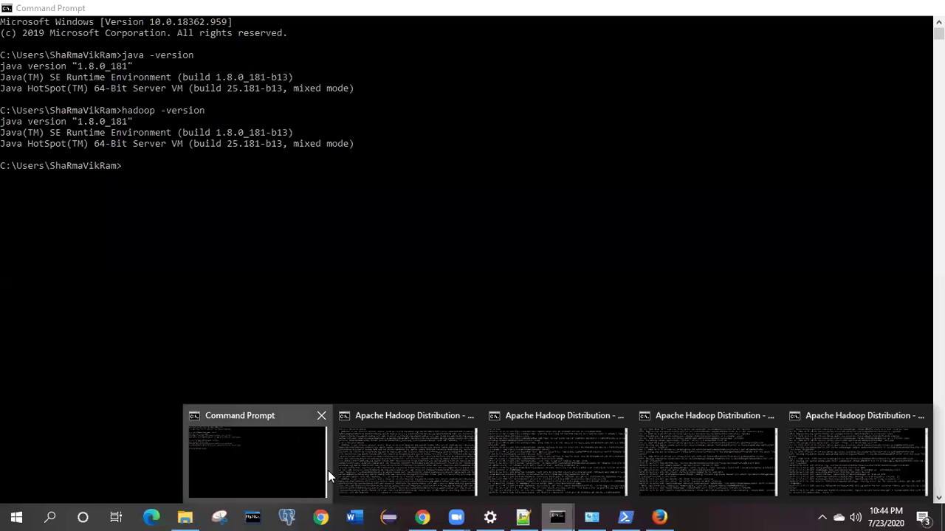
left_click(327, 470)
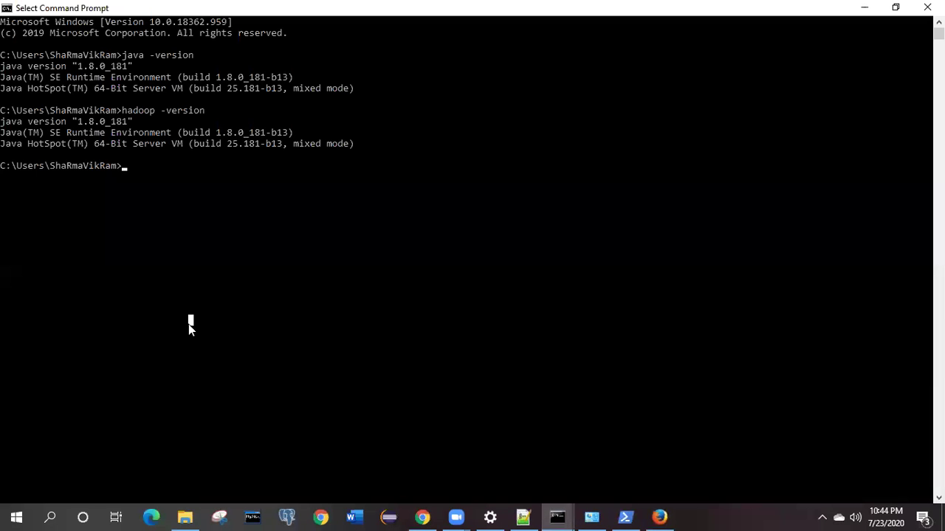
type("hadoop")
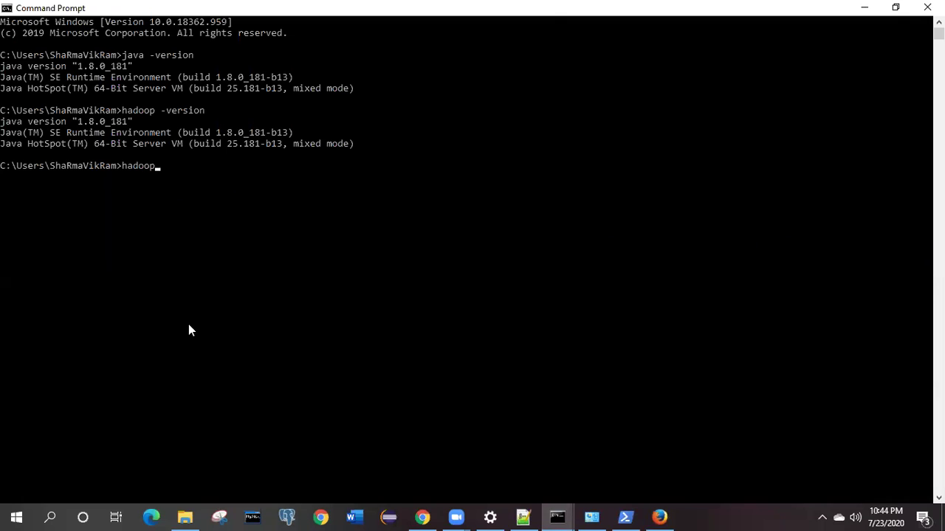
type(" fs -ls /")
key("Return")
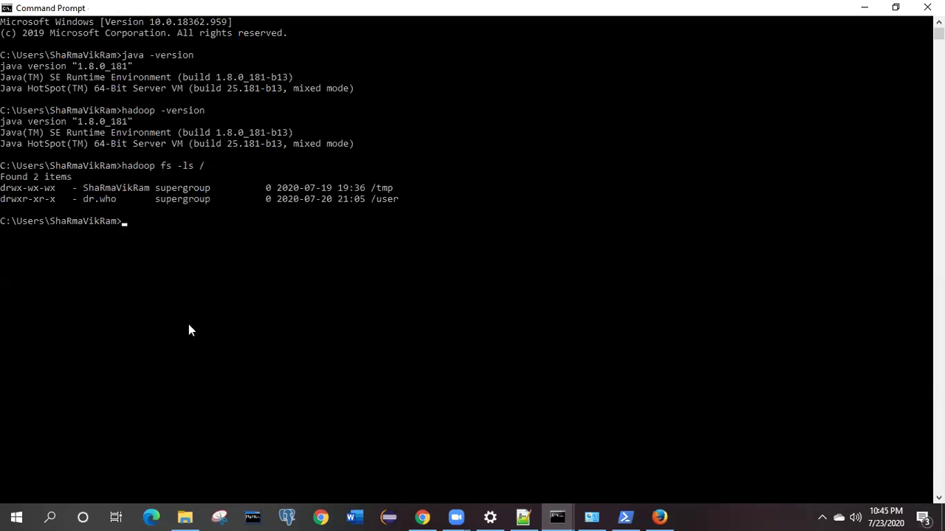
Step: Compare the root directory listing in the Command Prompt with the one in the web file browser
left_click(659, 517)
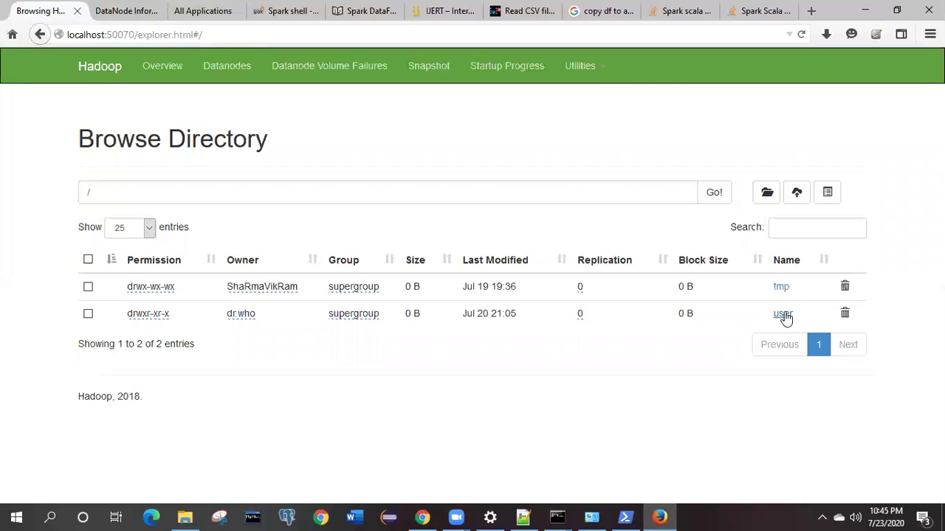
left_click(660, 515)
left_click_drag(400, 199, 344, 191)
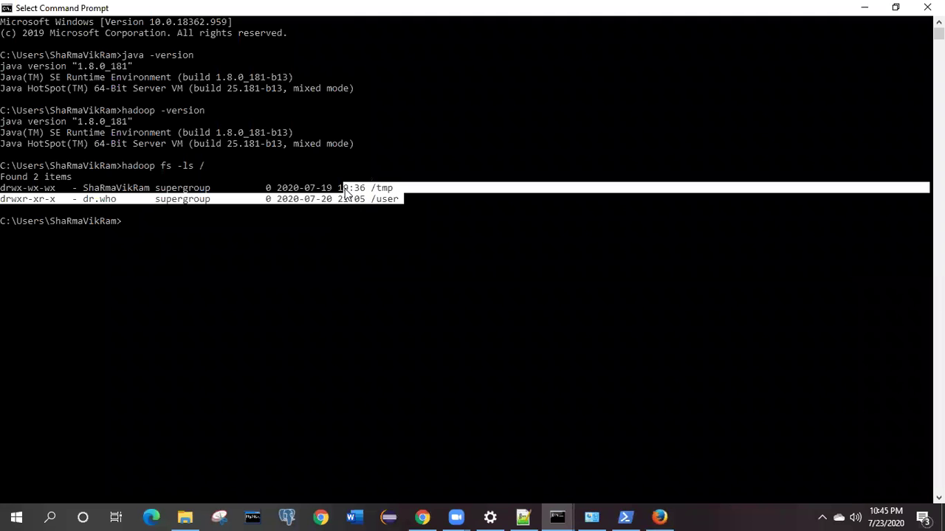
left_click(202, 168)
left_click_drag(408, 198, 270, 190)
left_click(212, 168)
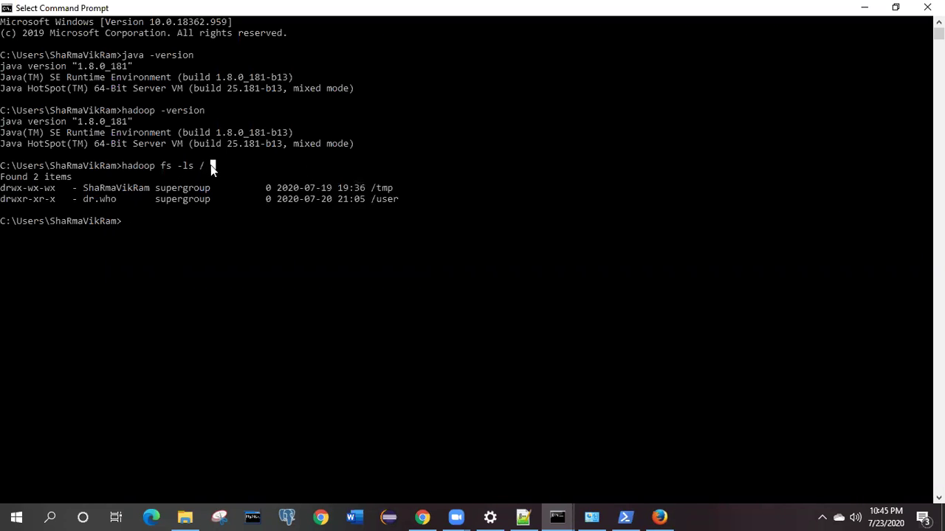
left_click(203, 169)
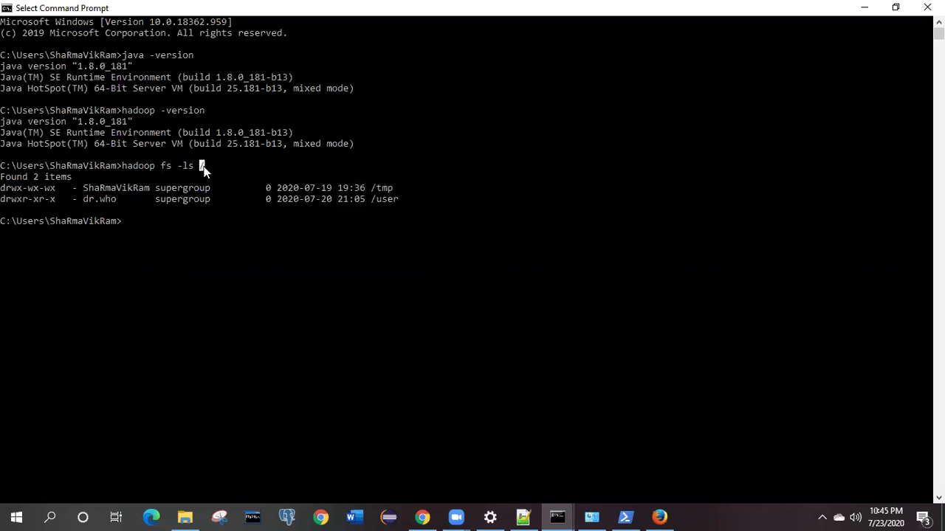
left_click(659, 517)
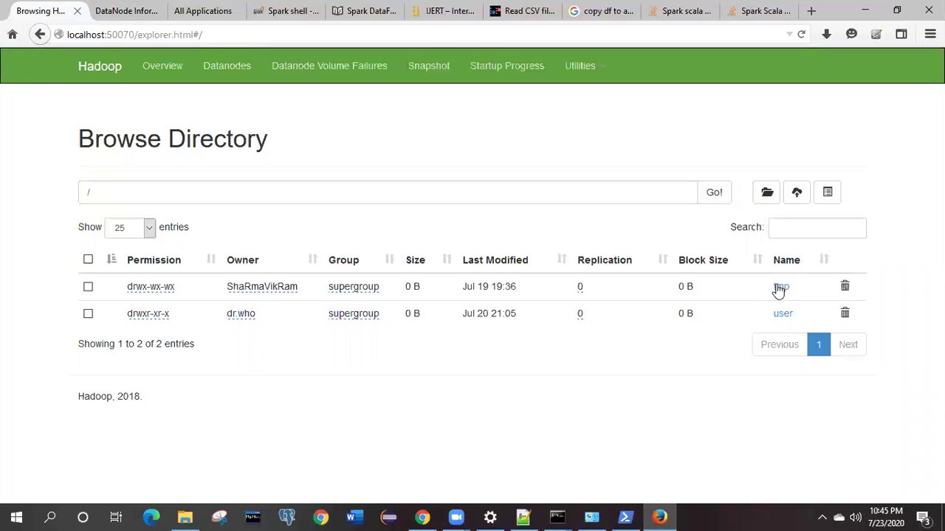
left_click_drag(78, 259, 812, 338)
key("alt+Tab")
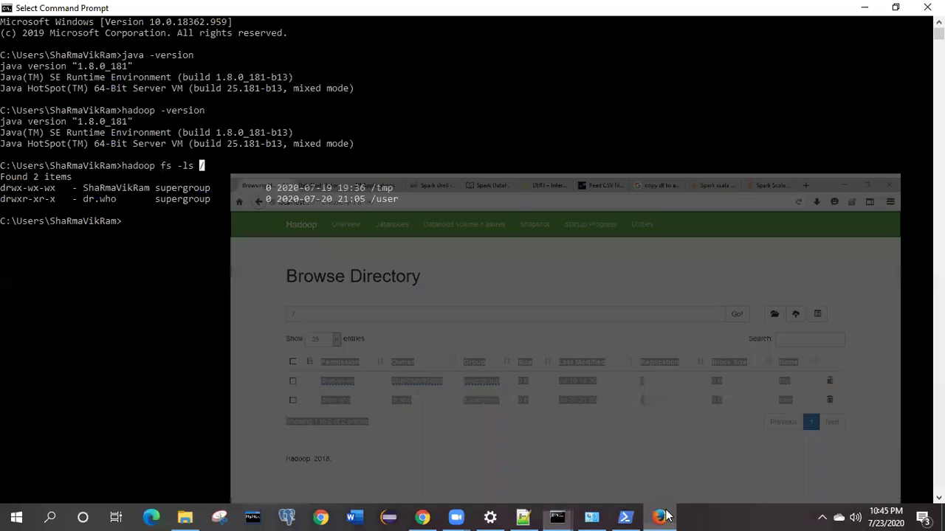